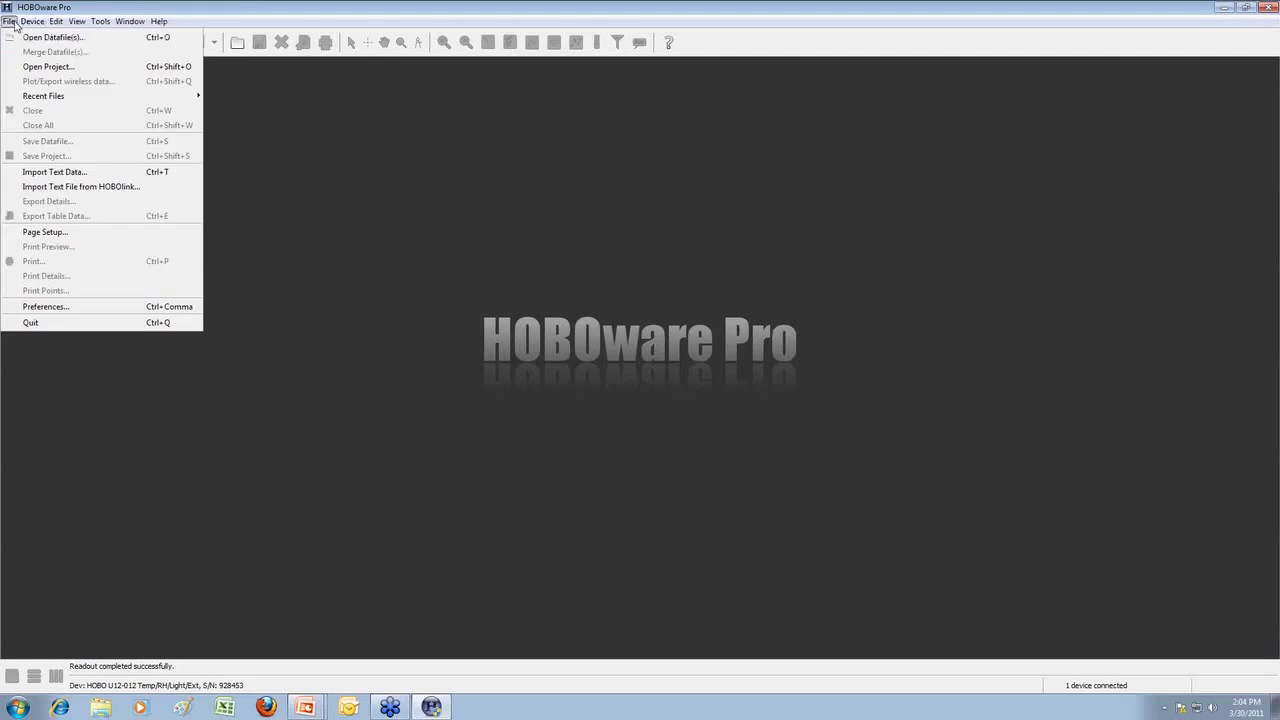
Step: In the general preferences, set launching to Show launch screen and fill the launch window with the contents of Previous launch
left_click(45, 307)
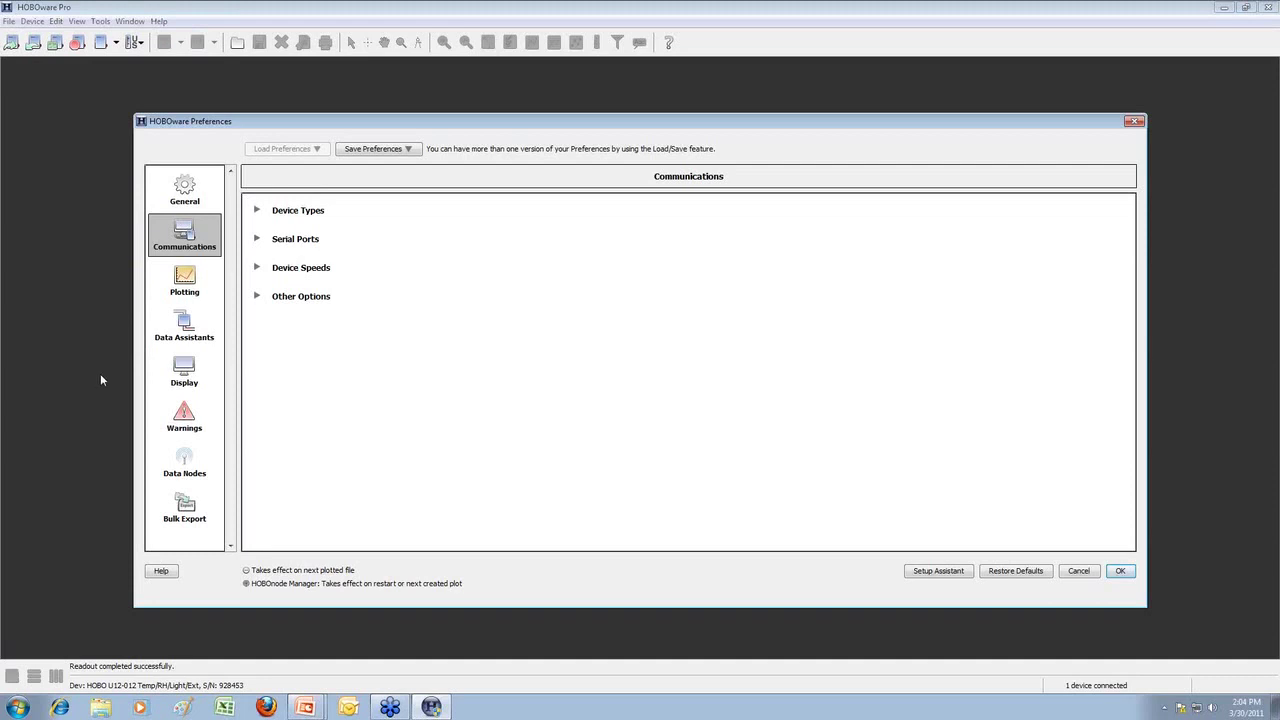
left_click(185, 194)
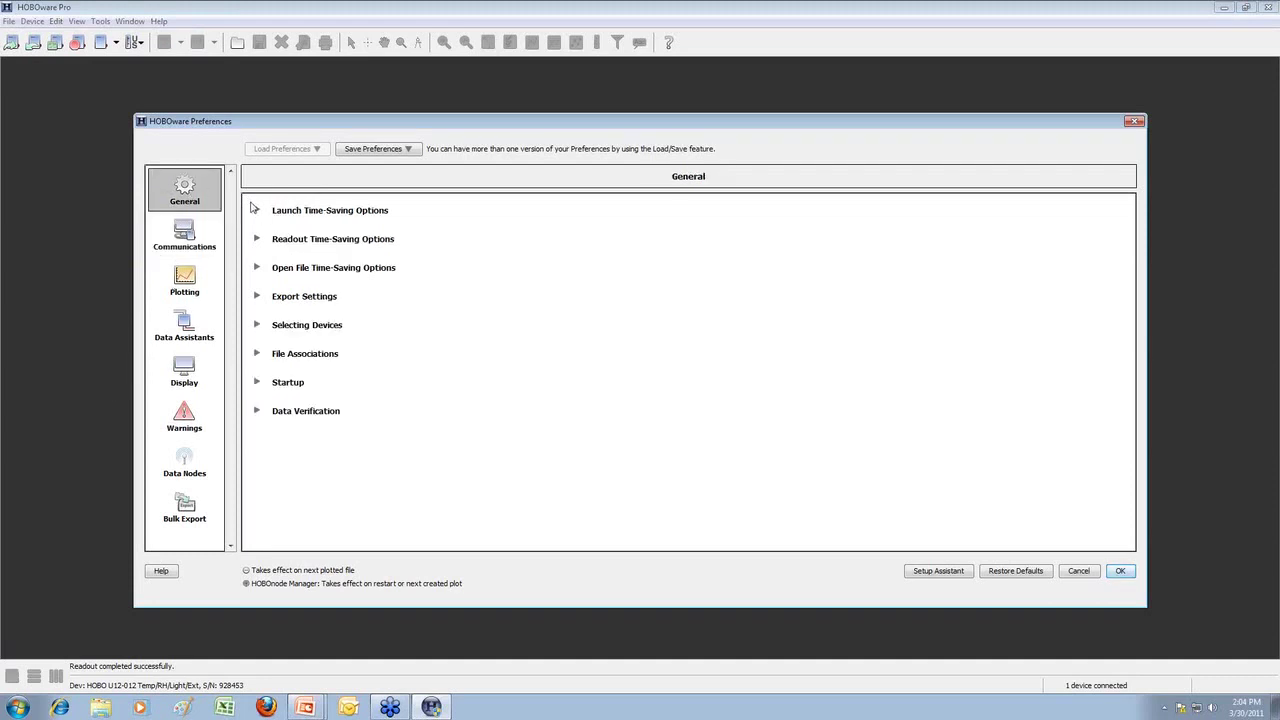
left_click(256, 211)
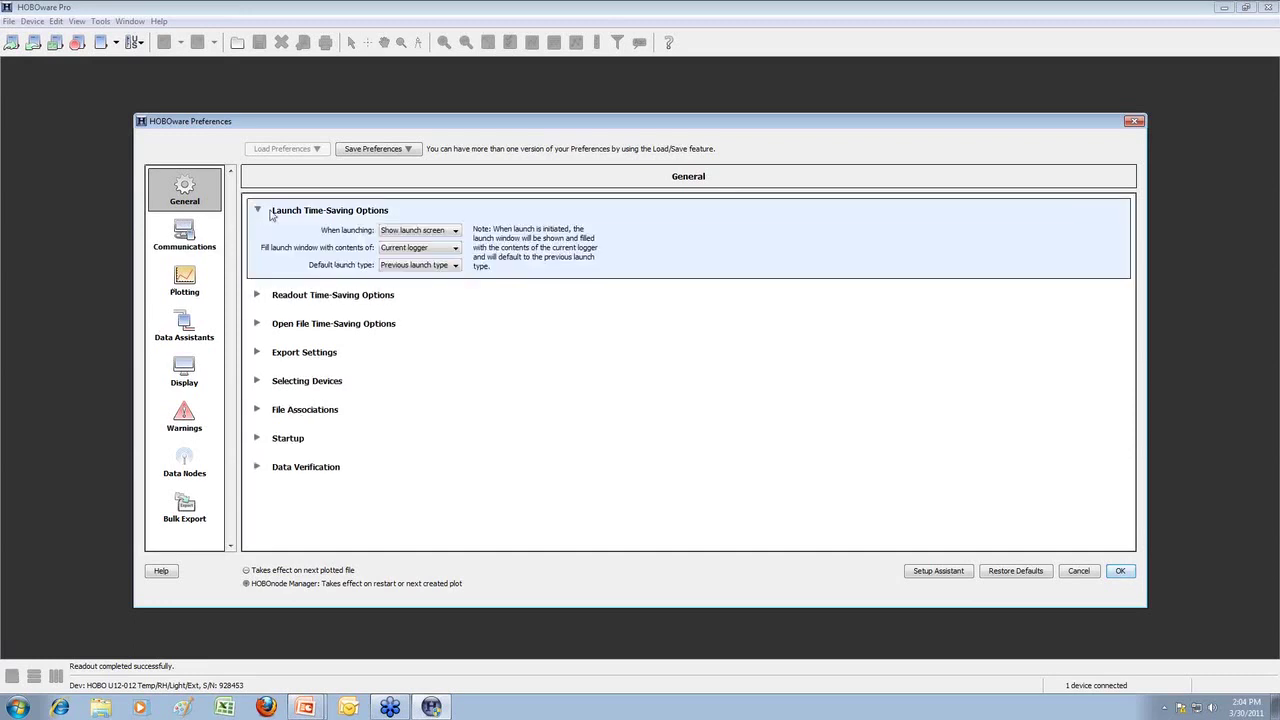
left_click(392, 233)
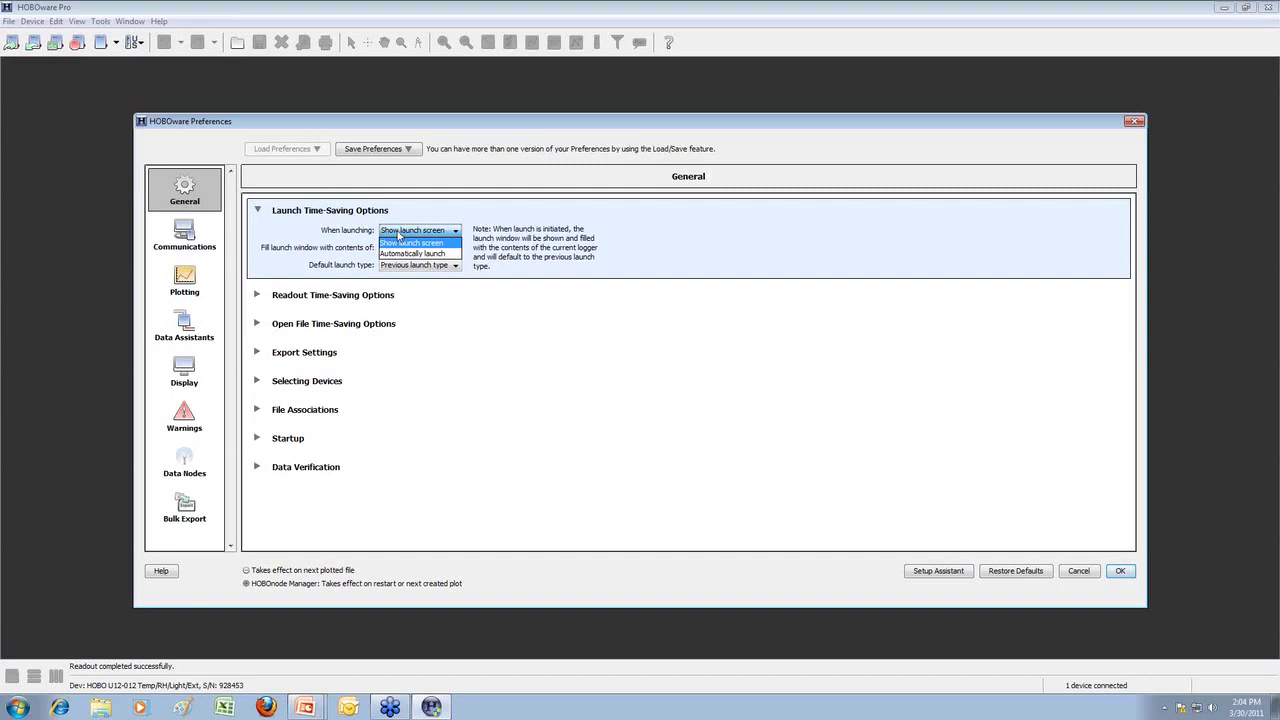
left_click(400, 236)
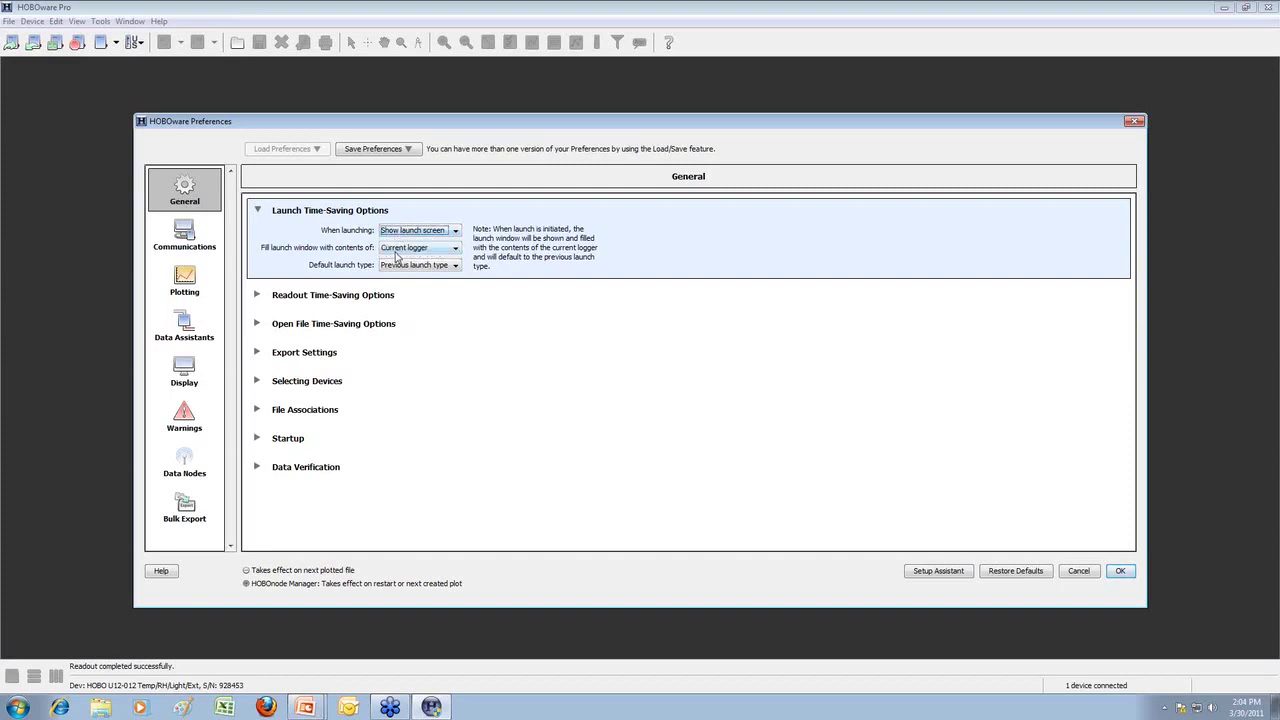
left_click(400, 231)
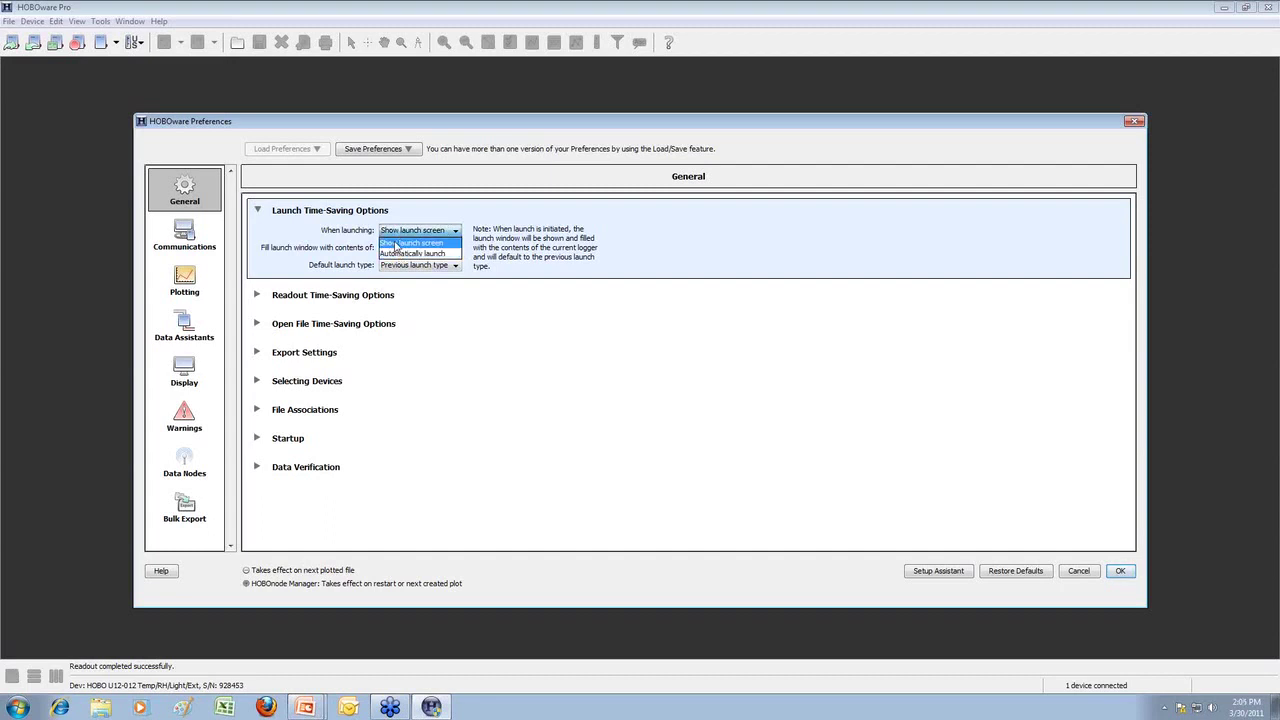
left_click(396, 244)
left_click(396, 248)
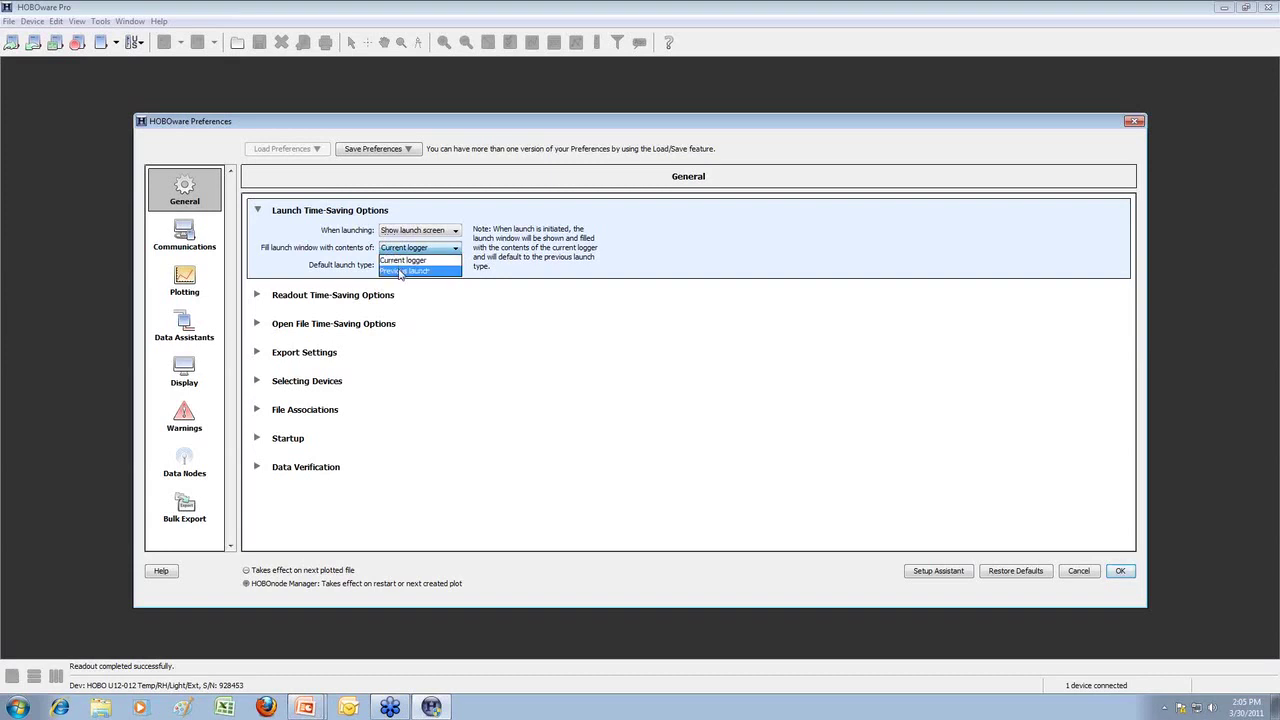
left_click(401, 271)
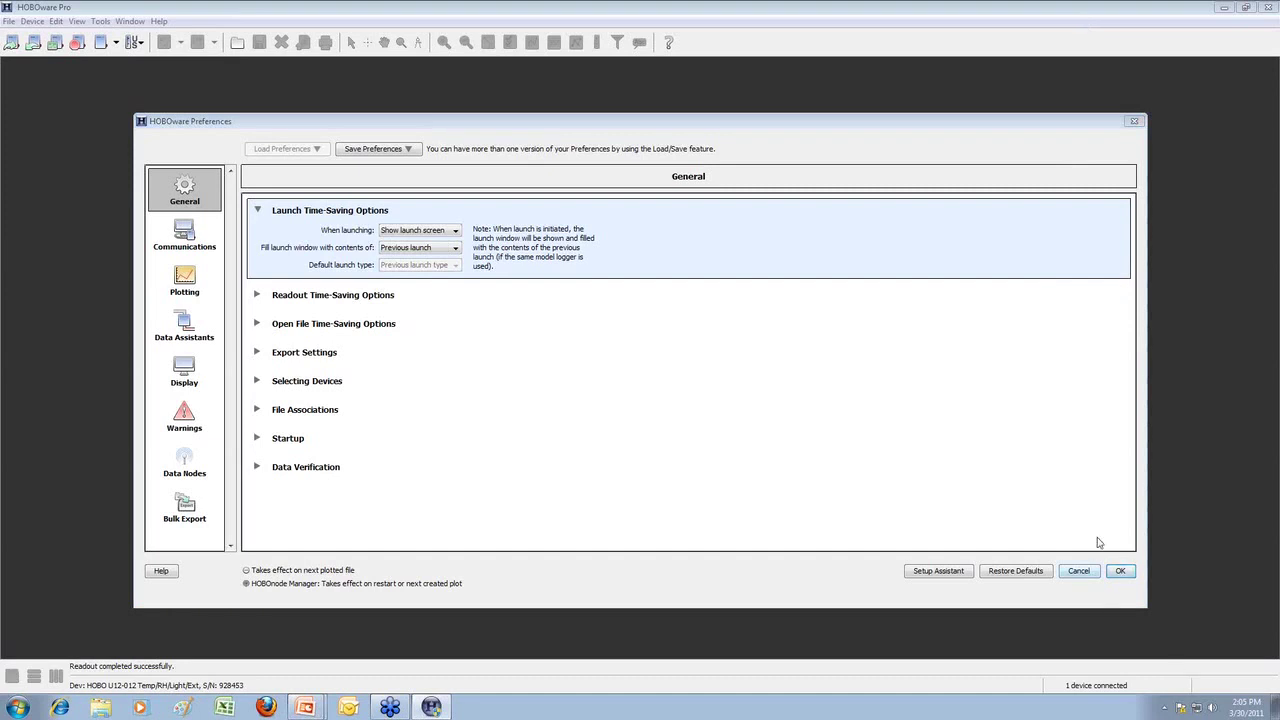
left_click(1120, 570)
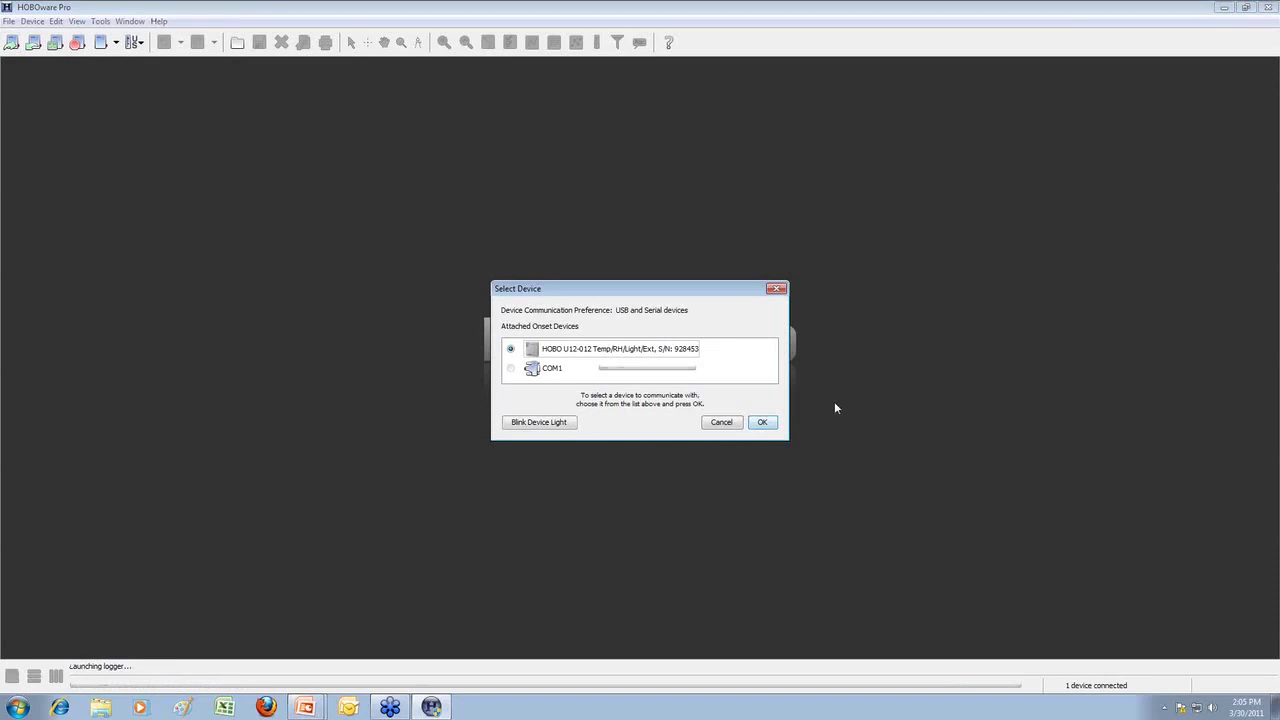
Step: For the attached HOBO U12-012 logger, exclude the Light Intensity channel and set the logging interval to 5 seconds
left_click(768, 422)
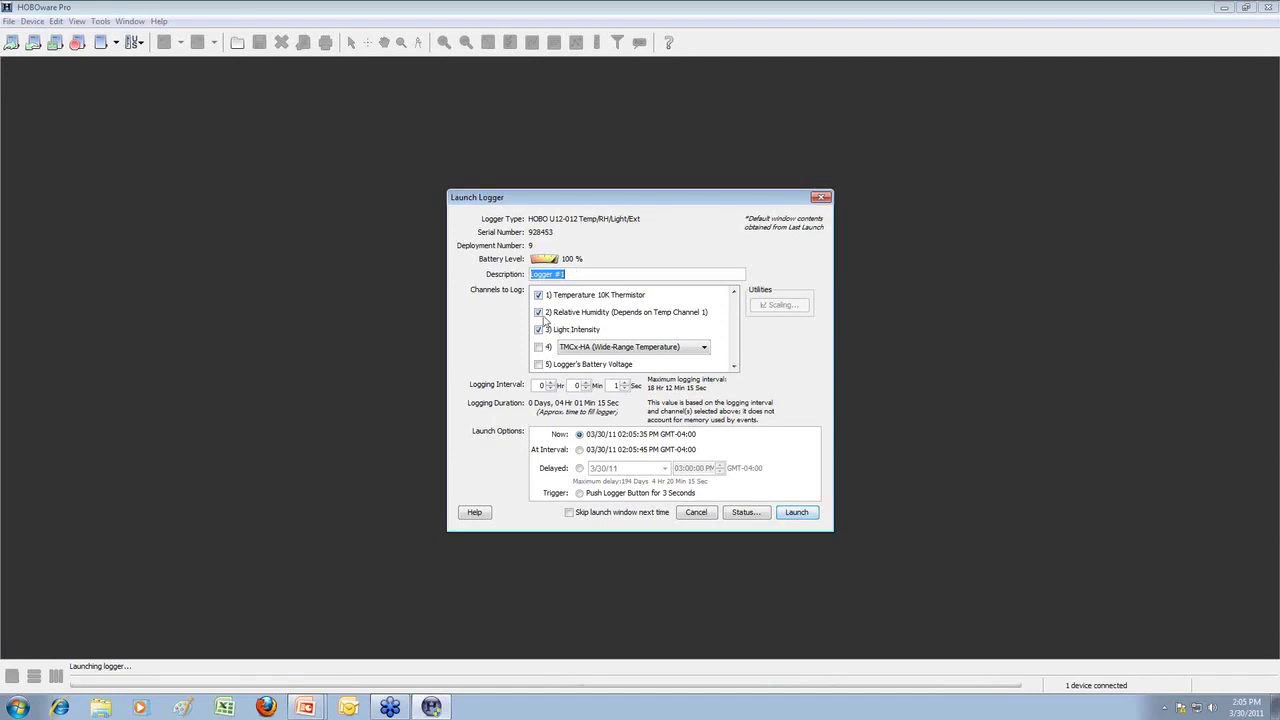
left_click(538, 330)
left_click(624, 383)
left_click(624, 383)
left_click(624, 383)
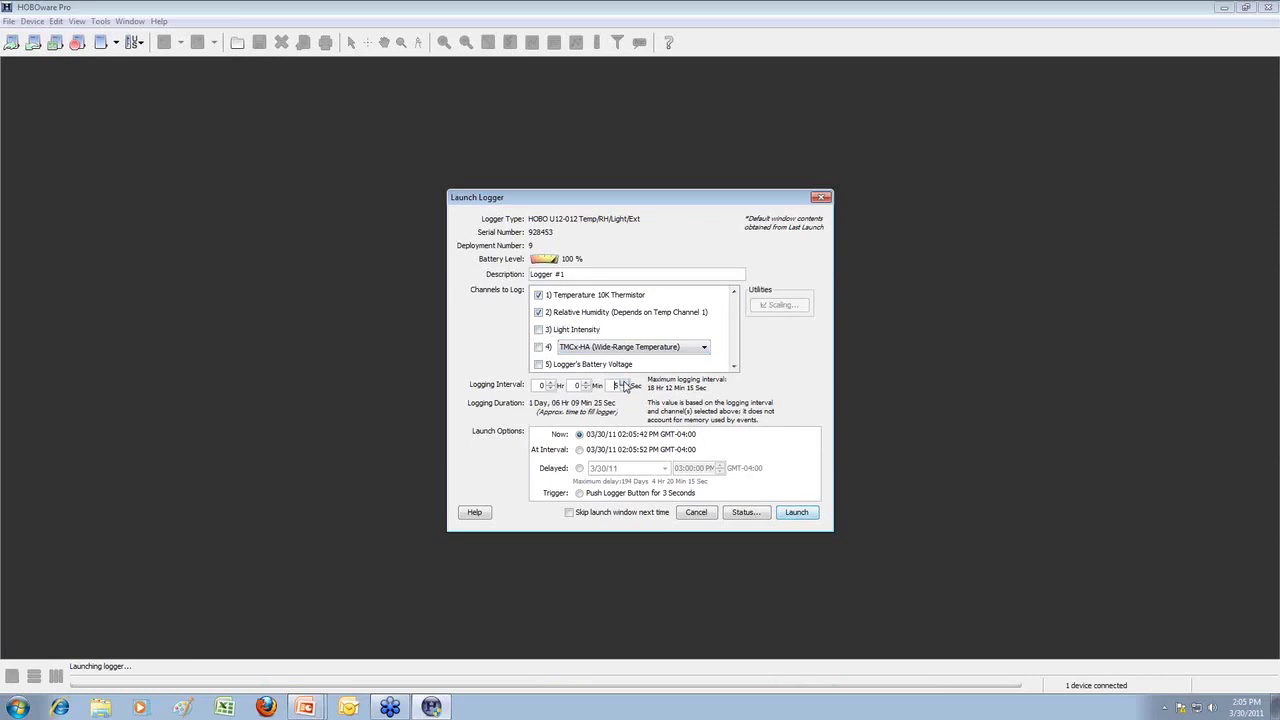
left_click(624, 383)
Step: Try the delayed start option, set the logger to start now instead, and launch it
left_click(580, 469)
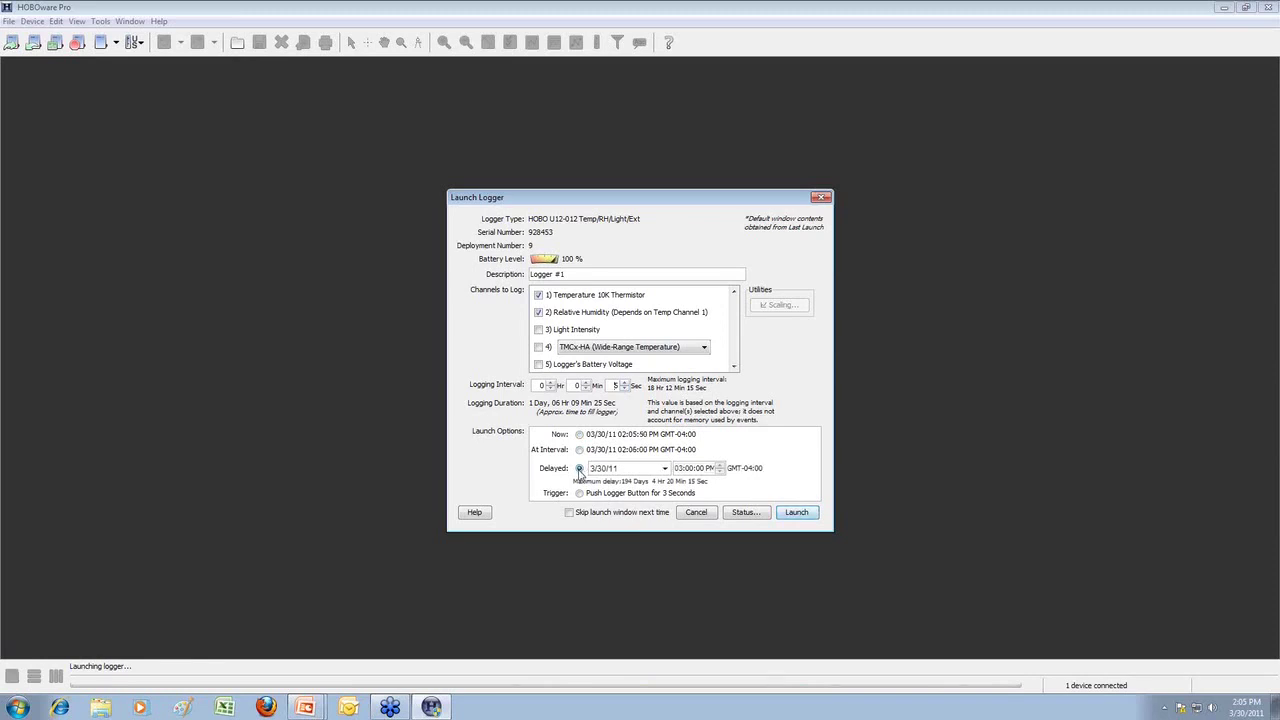
left_click(580, 436)
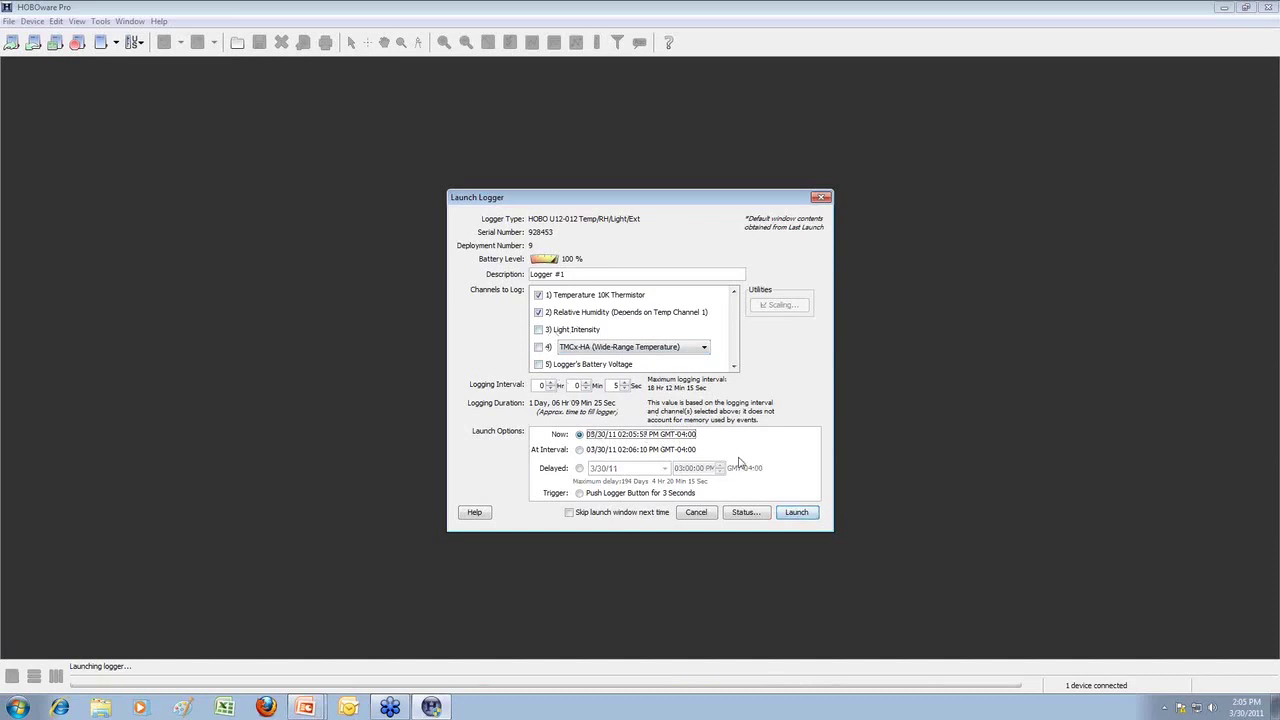
left_click(797, 512)
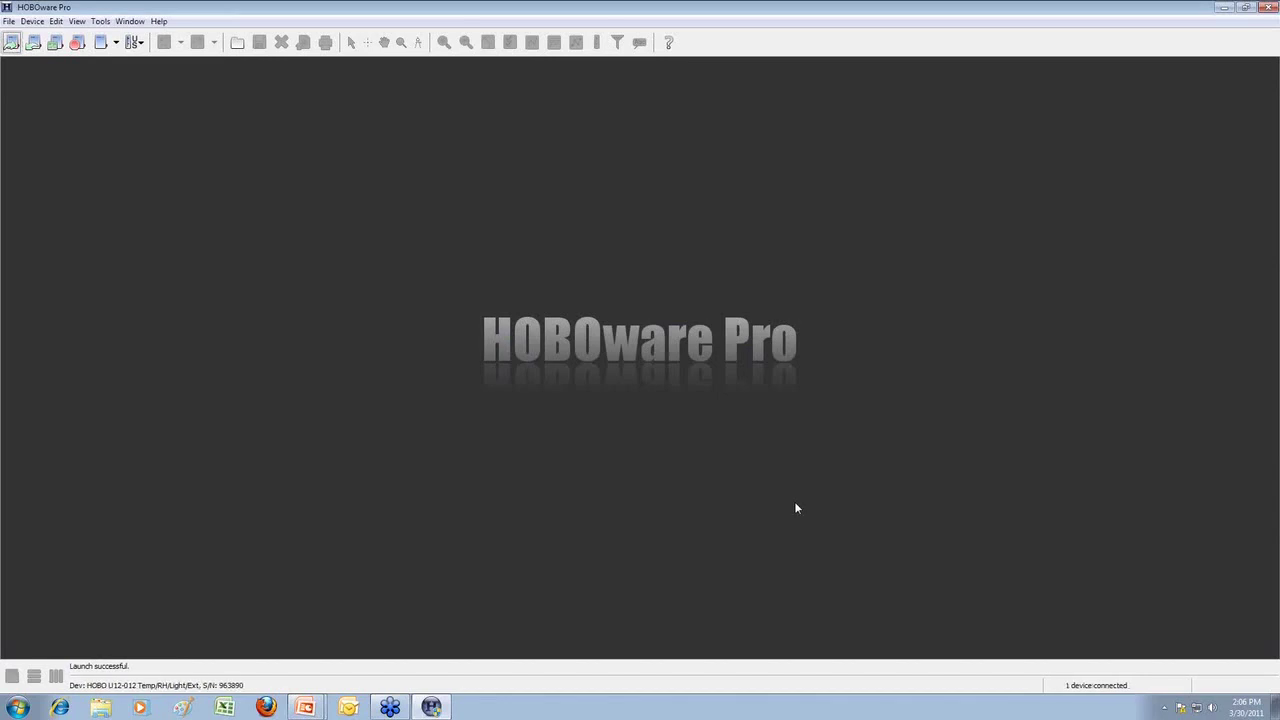
Step: Start a launch for the second attached U12-012 logger and change its description to Logger #2
left_click(44, 21)
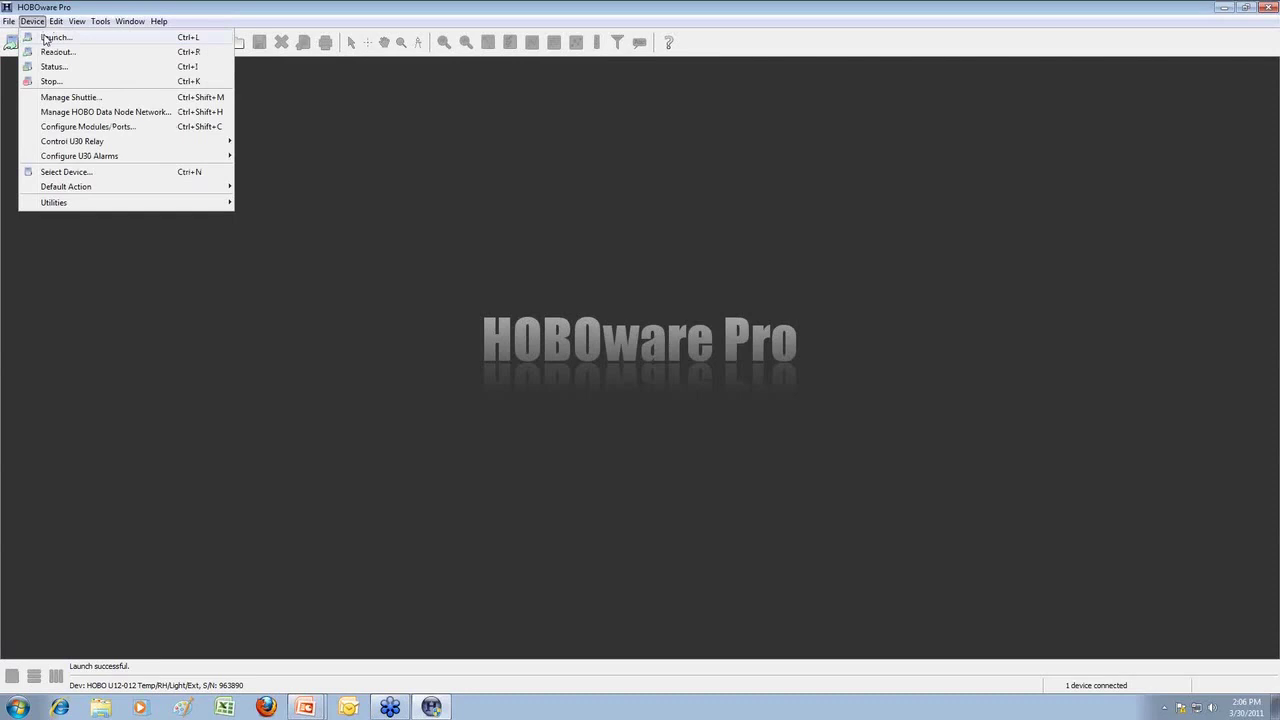
left_click(46, 38)
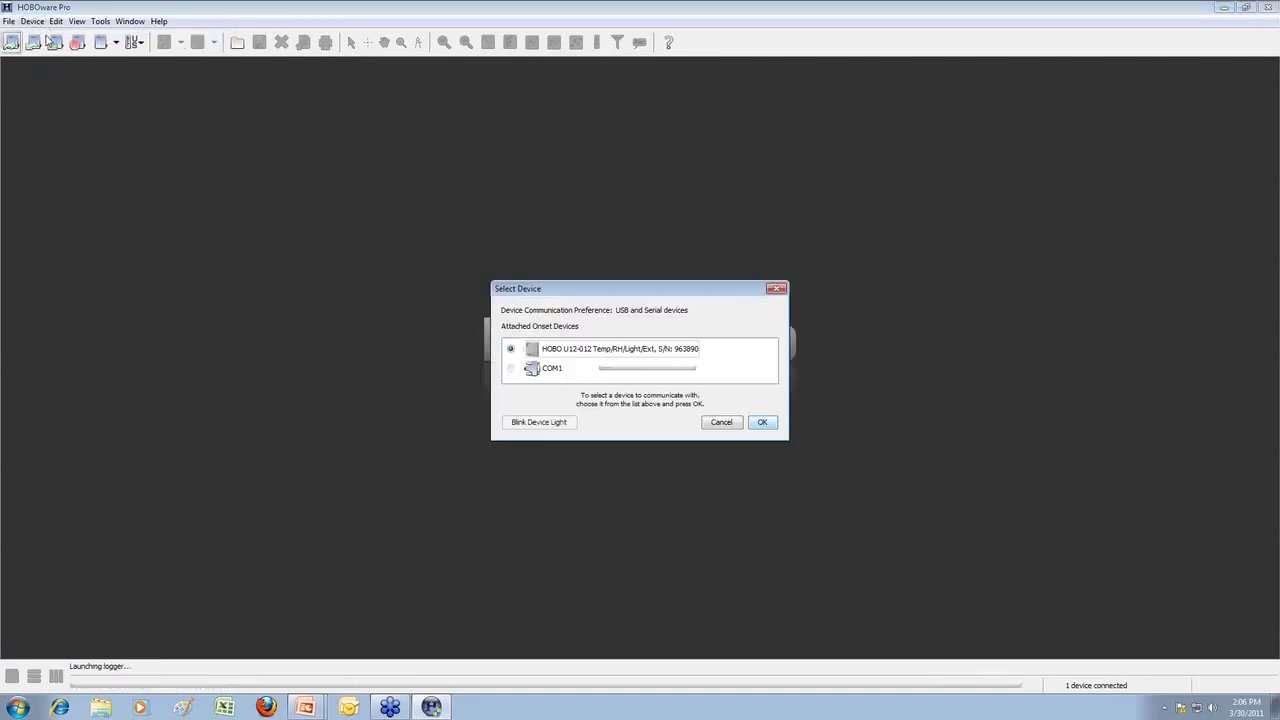
left_click(768, 423)
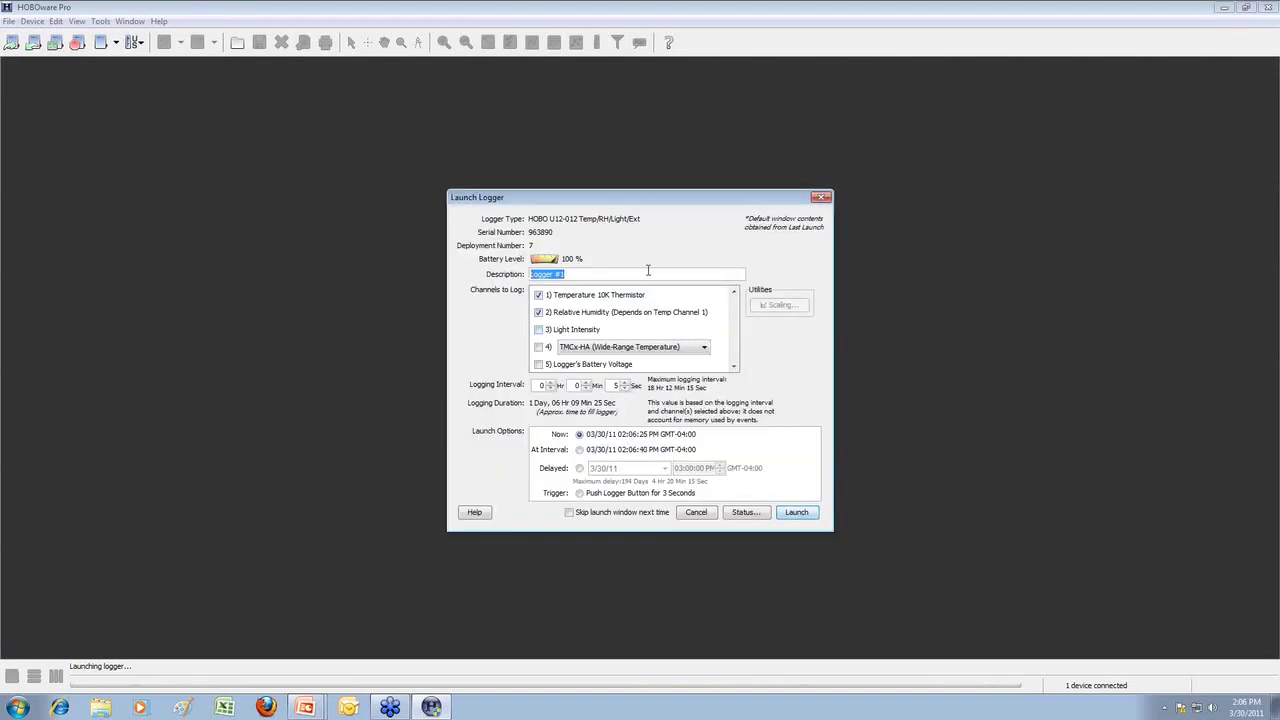
left_click(647, 273)
key("BackSpace")
type("2")
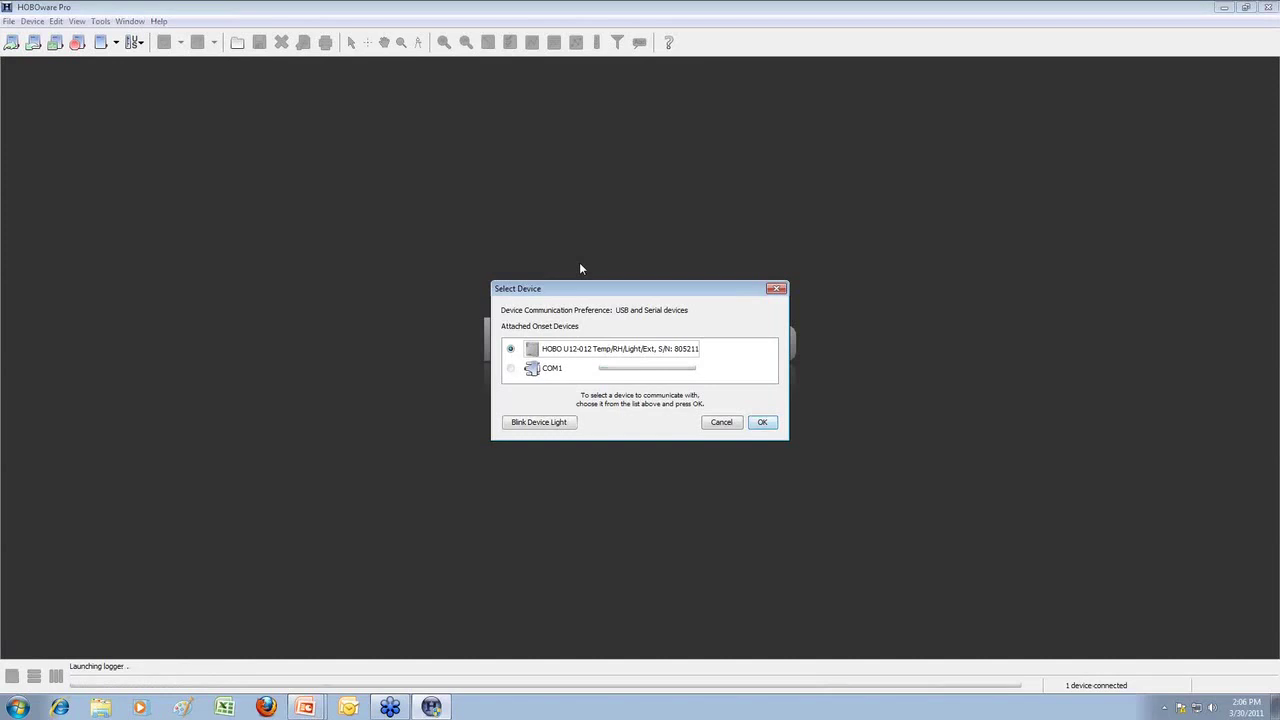
Step: Select the third attached U12-012 logger, change its description to Logger #3, and launch it with the prefilled settings
key("Return")
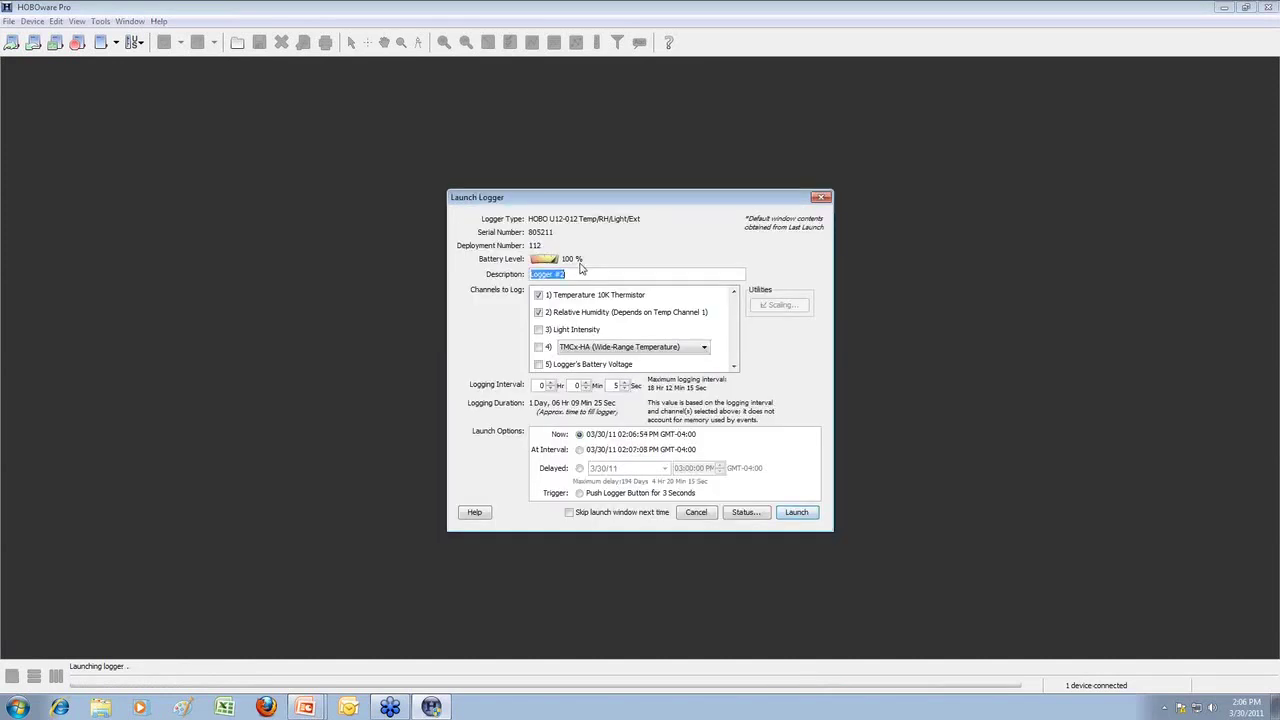
key("End")
key("BackSpace")
type("3")
key("Return")
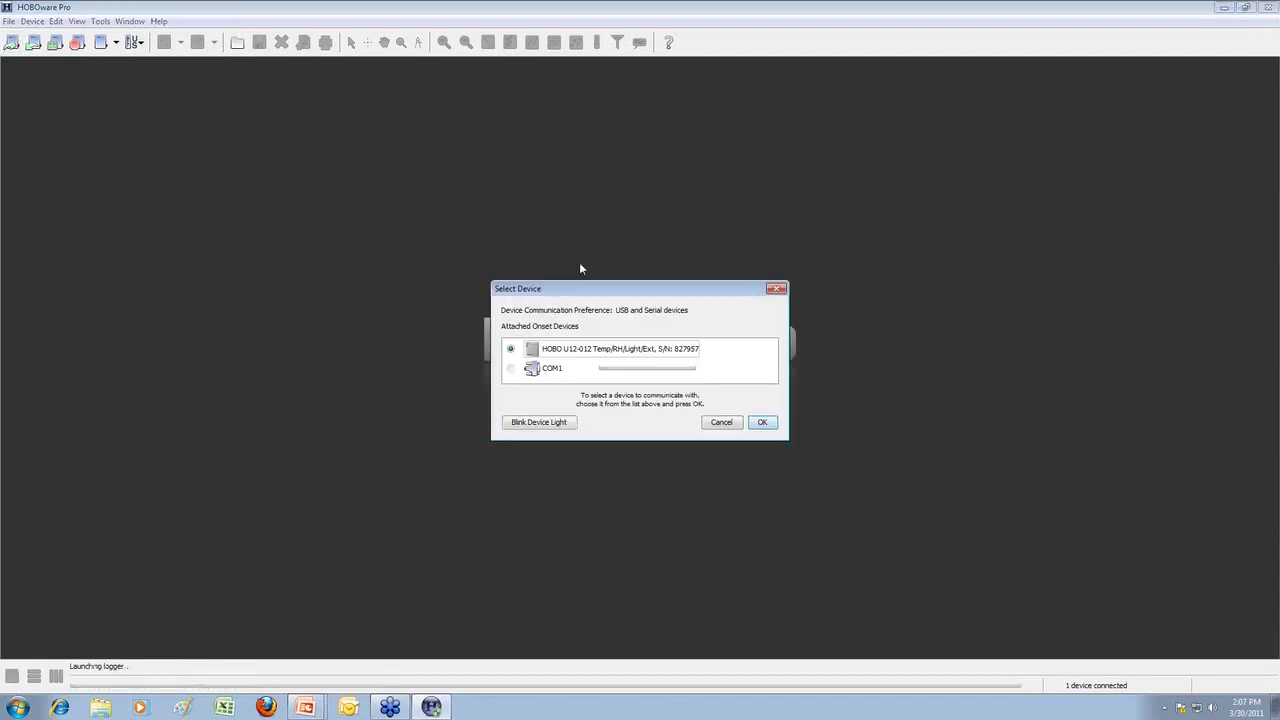
Step: Select the fourth attached U12-012 logger and launch it with the settings carried over from the previous launch
key("Return")
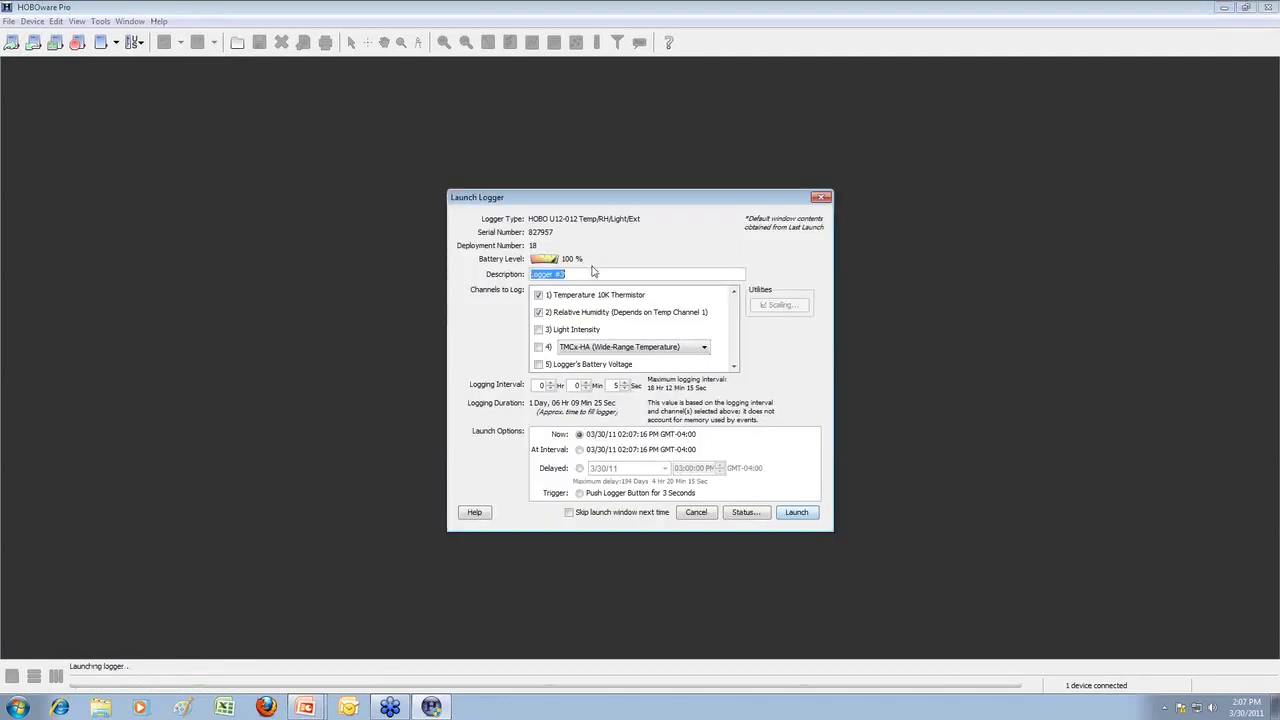
left_click(598, 279)
key("Return")
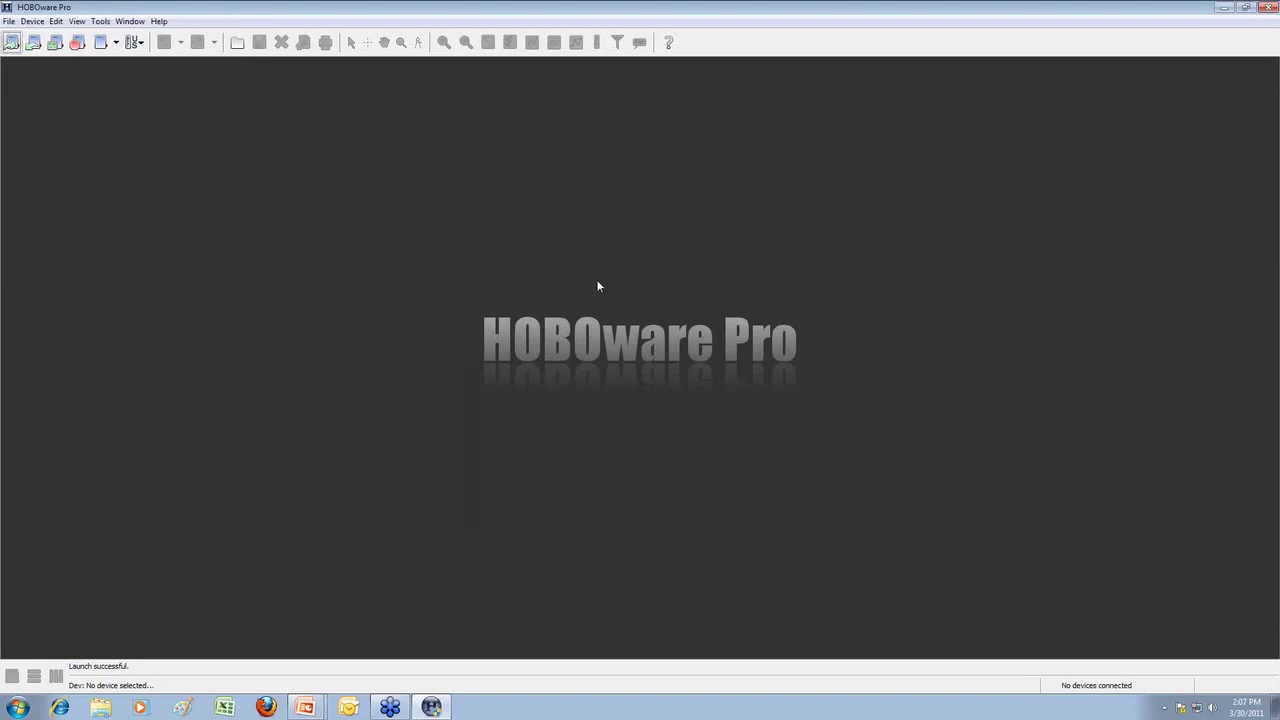
Step: Switch to the PowerPoint slide show and advance through the Readout Time-Saving Options slide, revealing all its bullet points
key("alt+Tab")
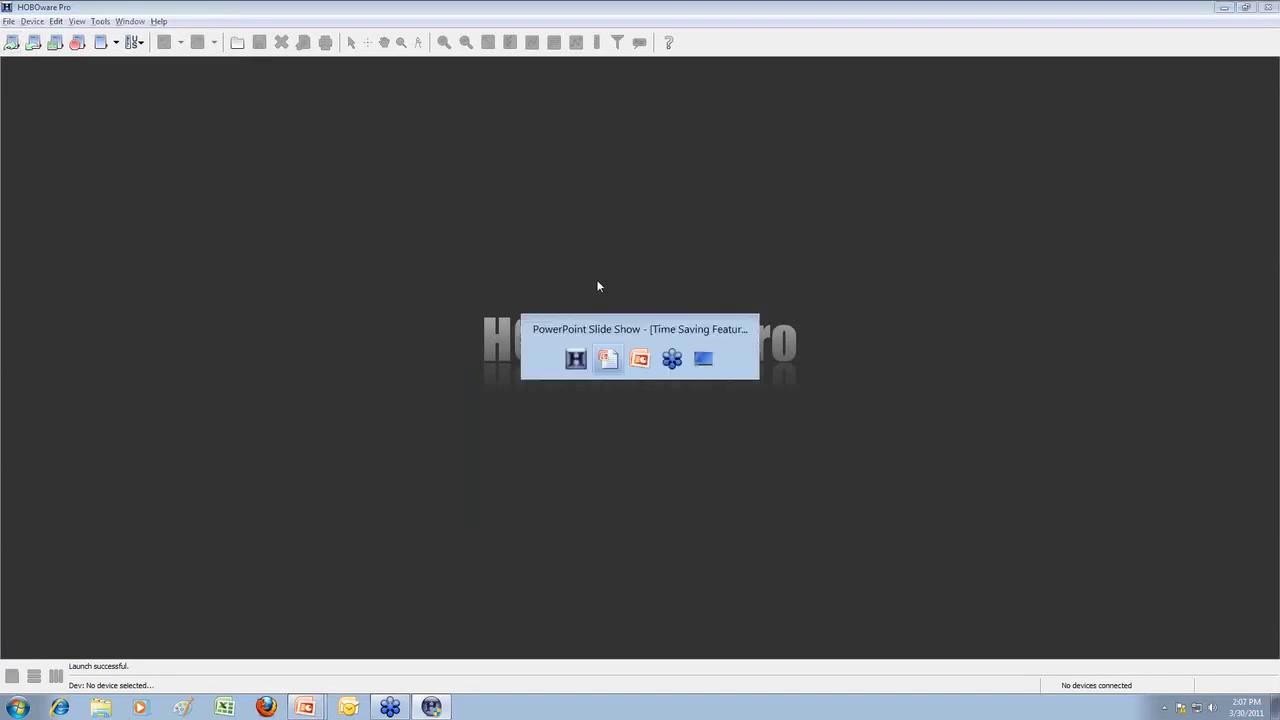
key("alt+Tab")
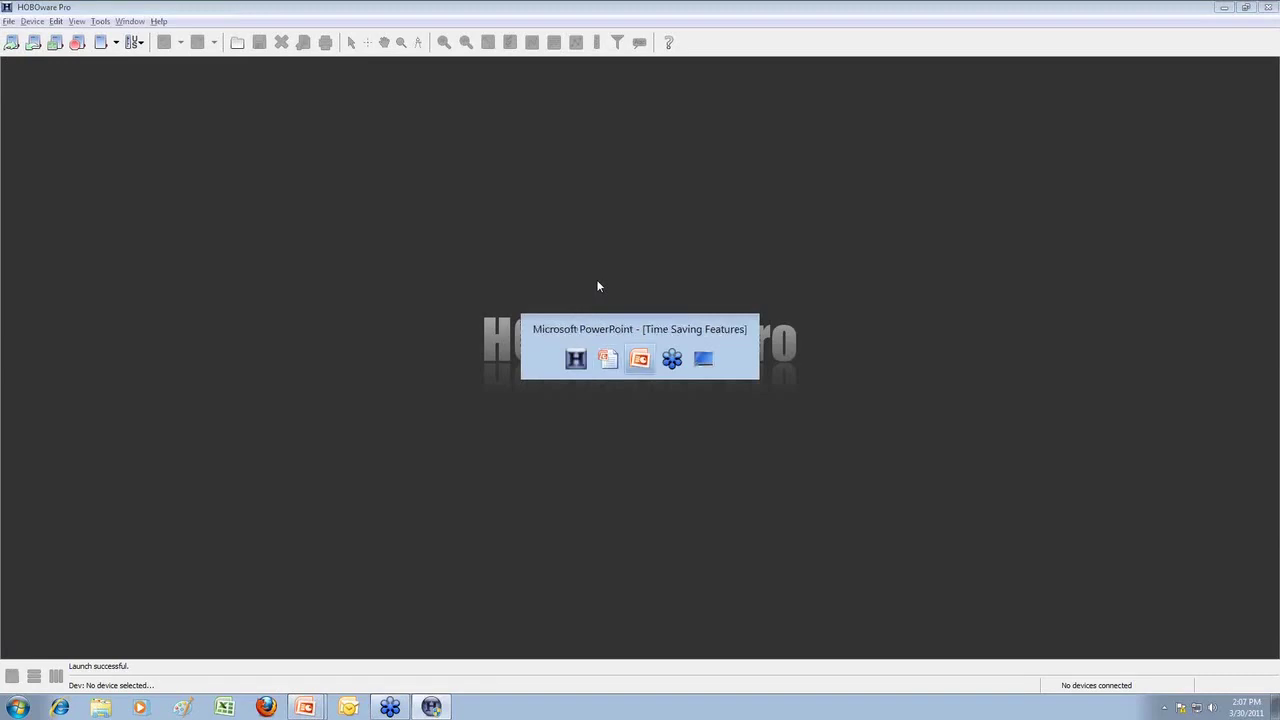
key("alt+Tab")
key("alt+Tab")
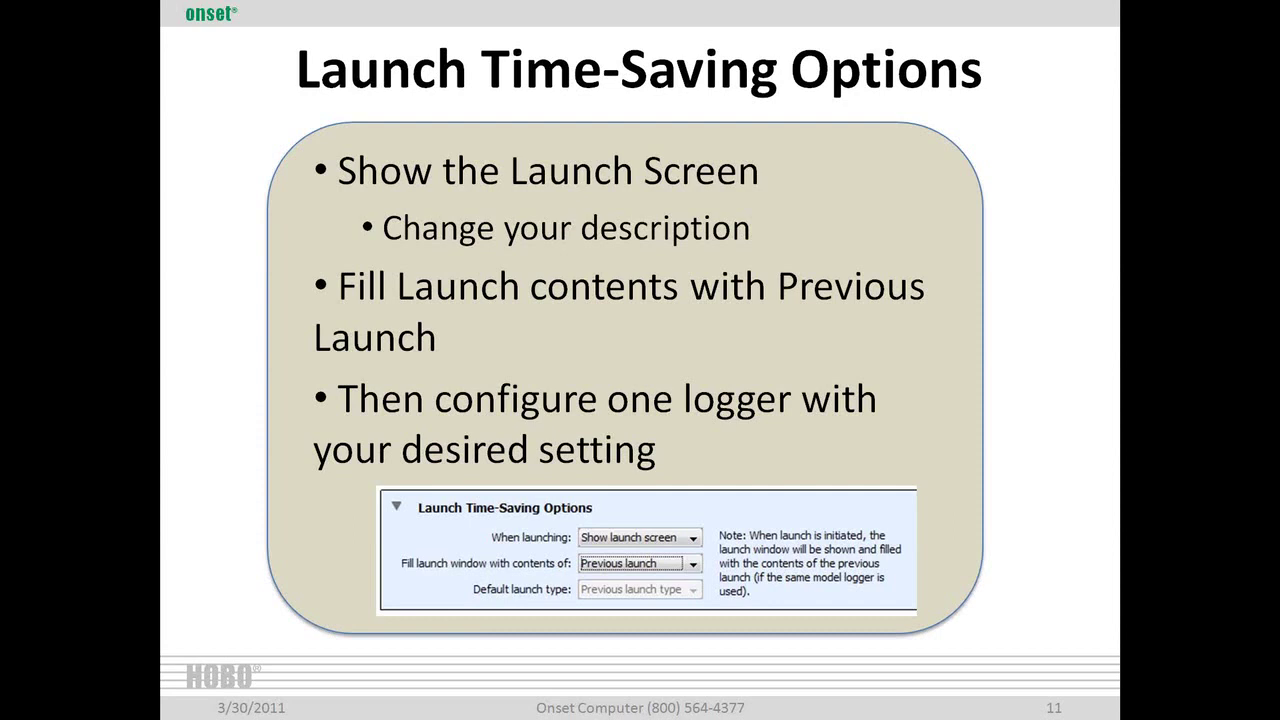
key("Right")
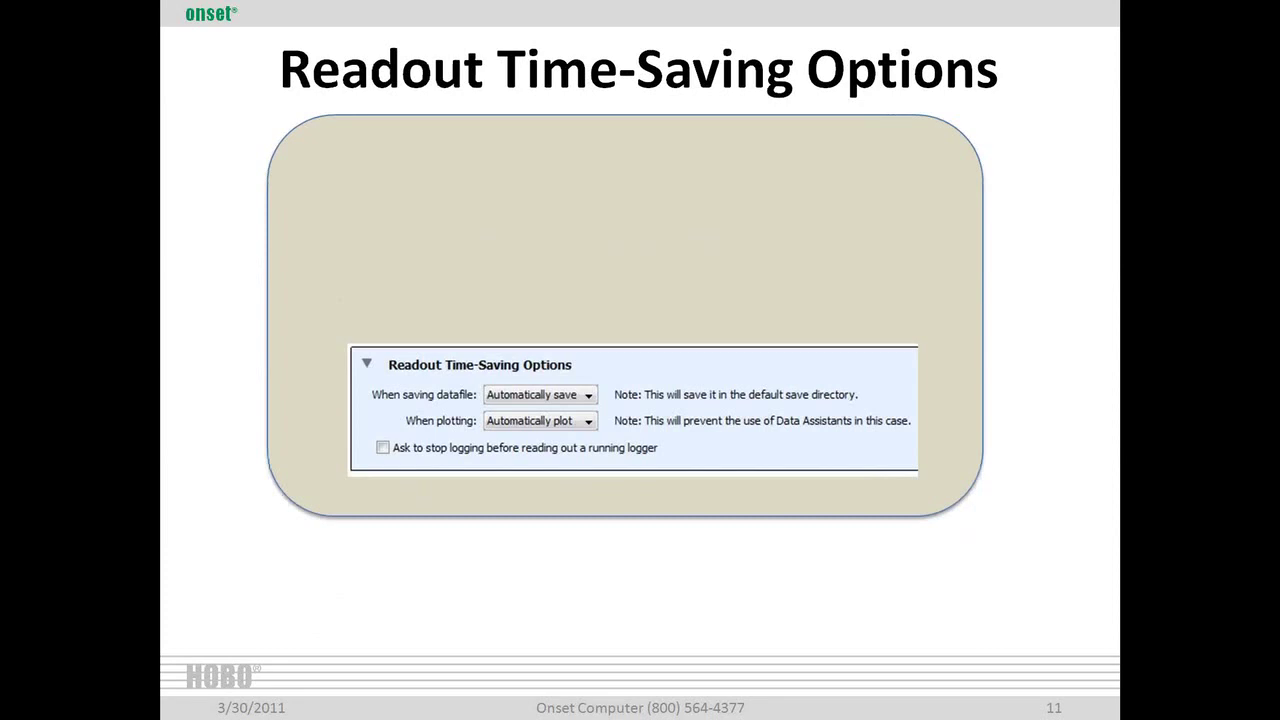
key("Right")
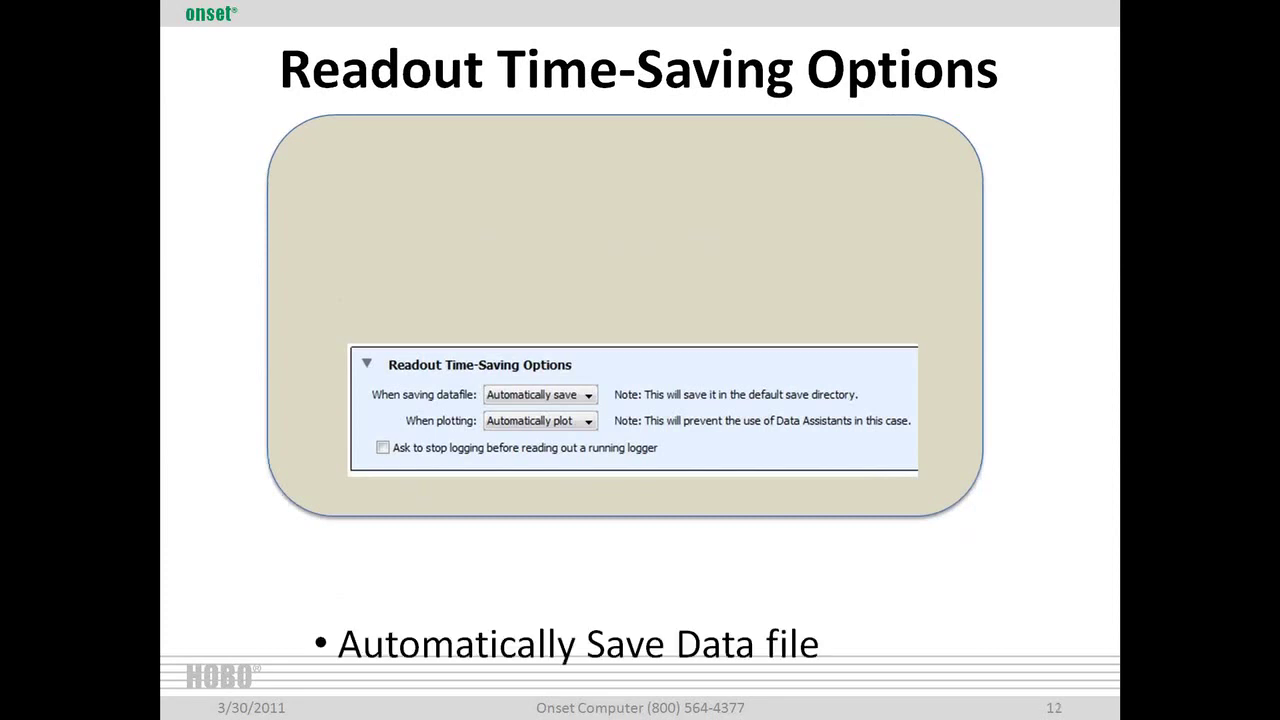
key("Right")
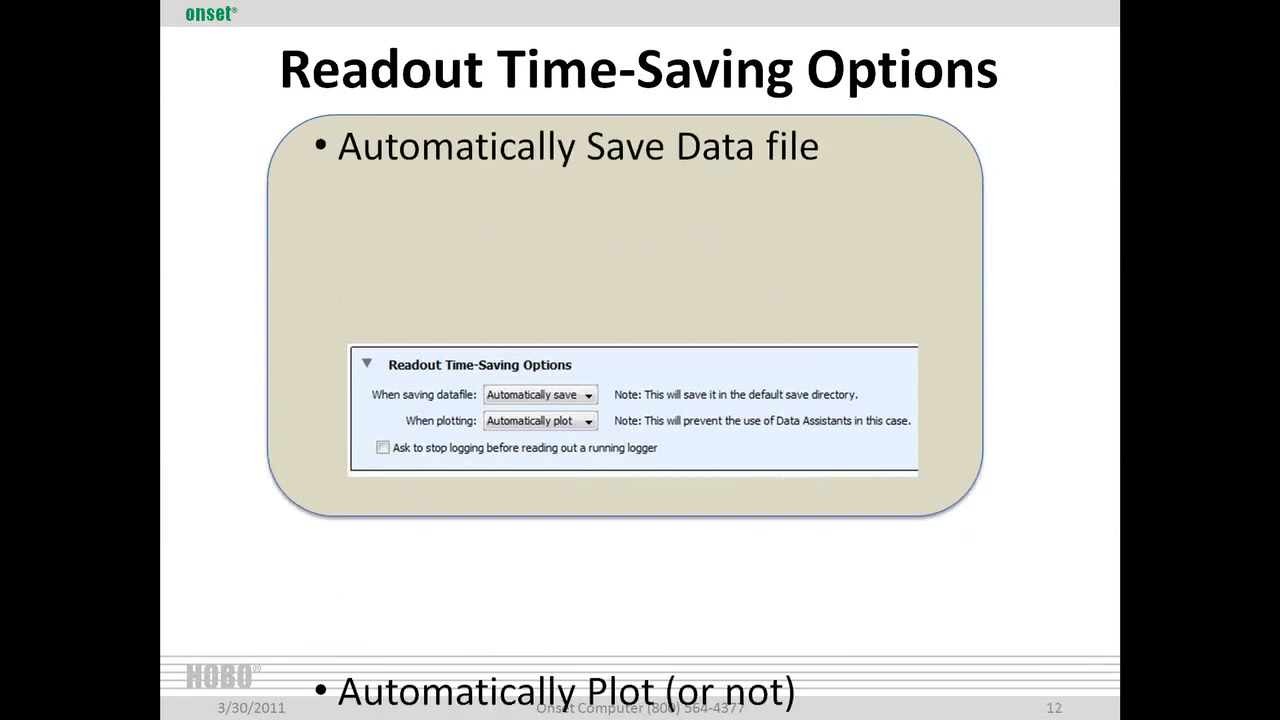
key("Right")
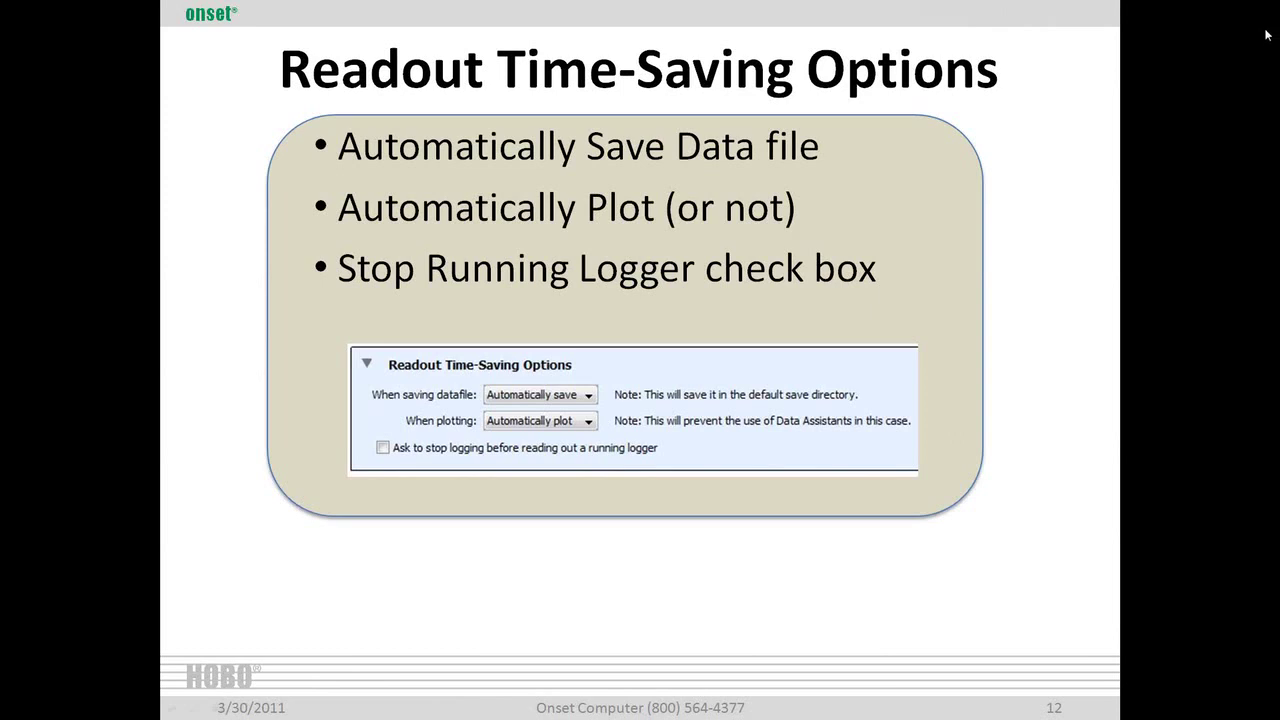
Step: Switch to HOBOware Pro and set the readout time-saving preferences to automatically save the datafile and automatically plot
key("alt+Tab")
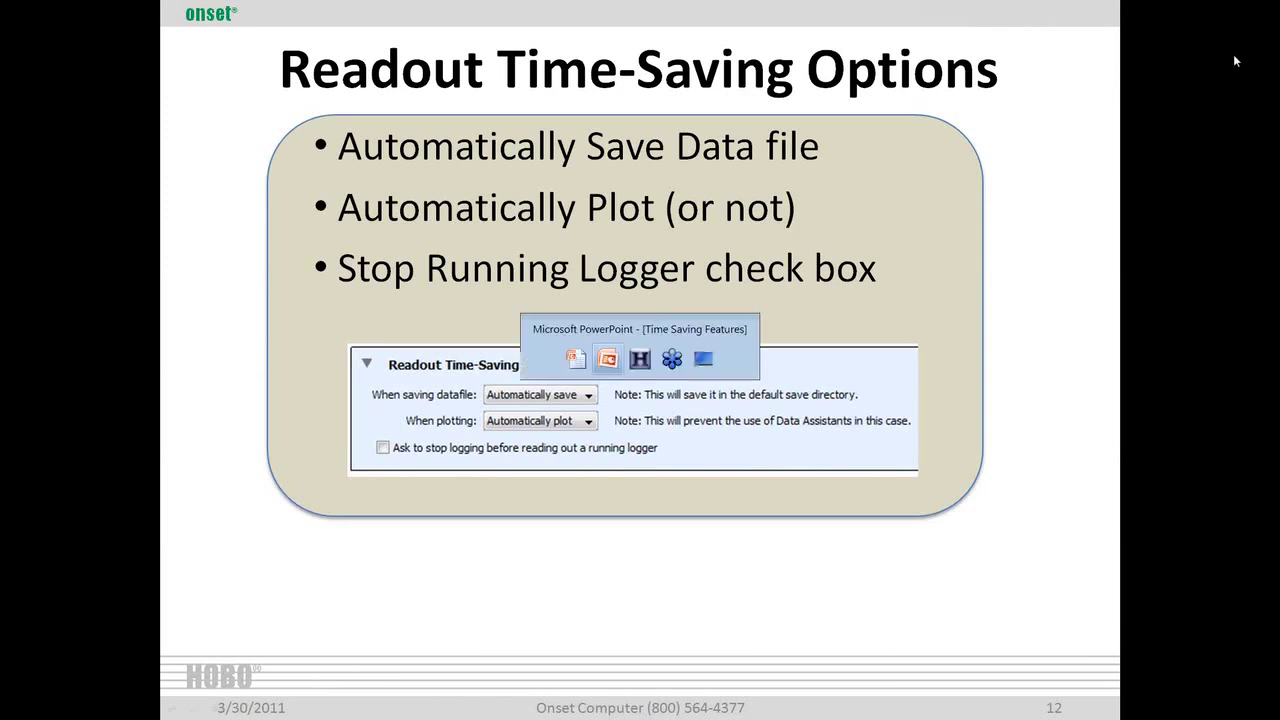
key("alt+Tab")
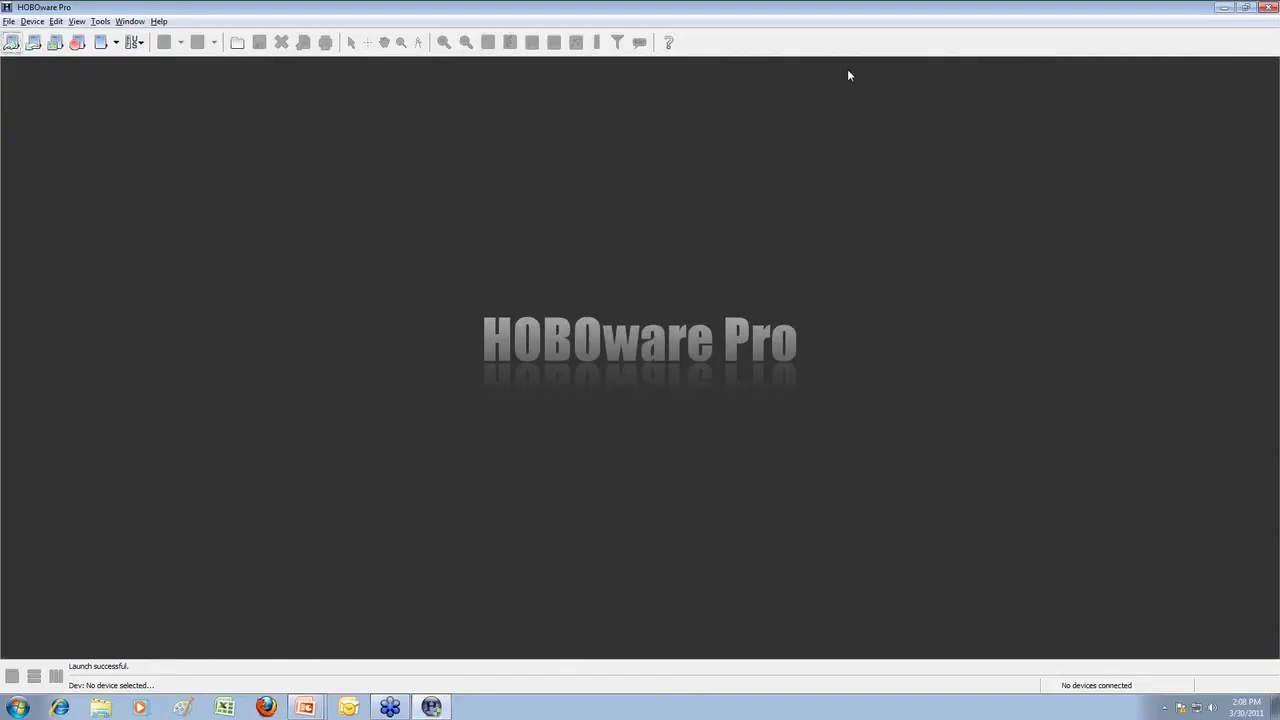
left_click(9, 21)
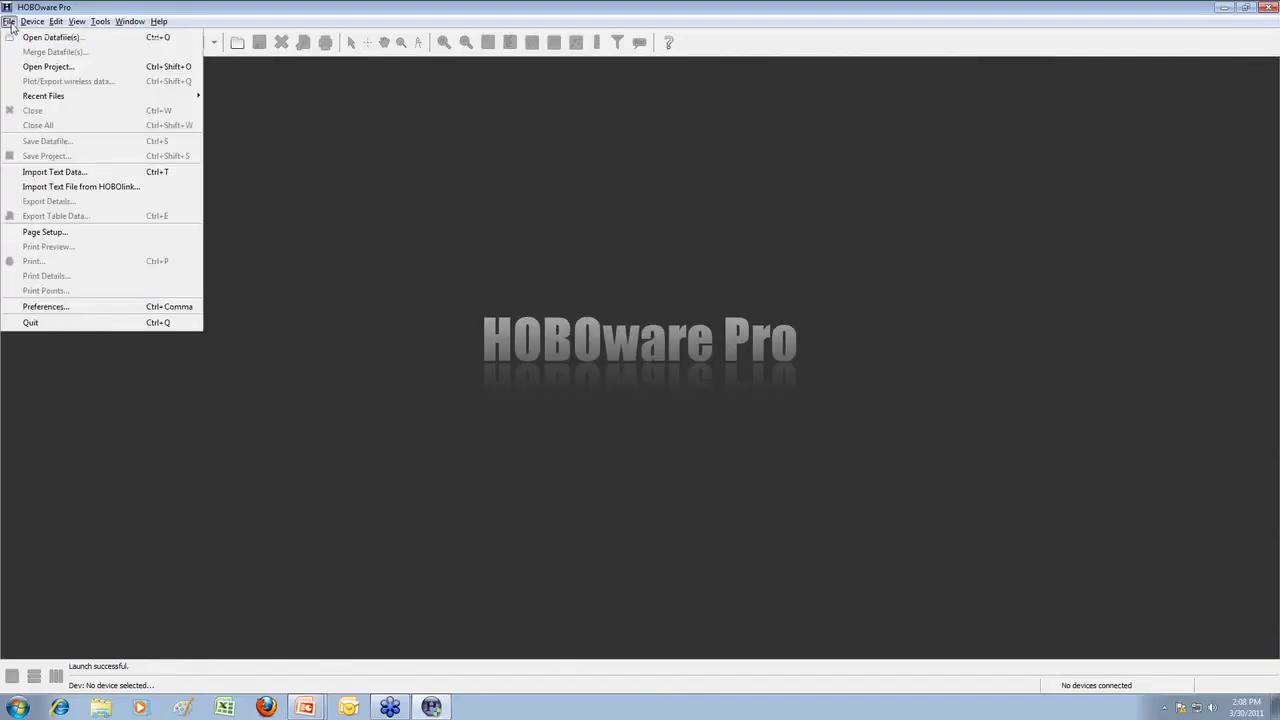
left_click(57, 306)
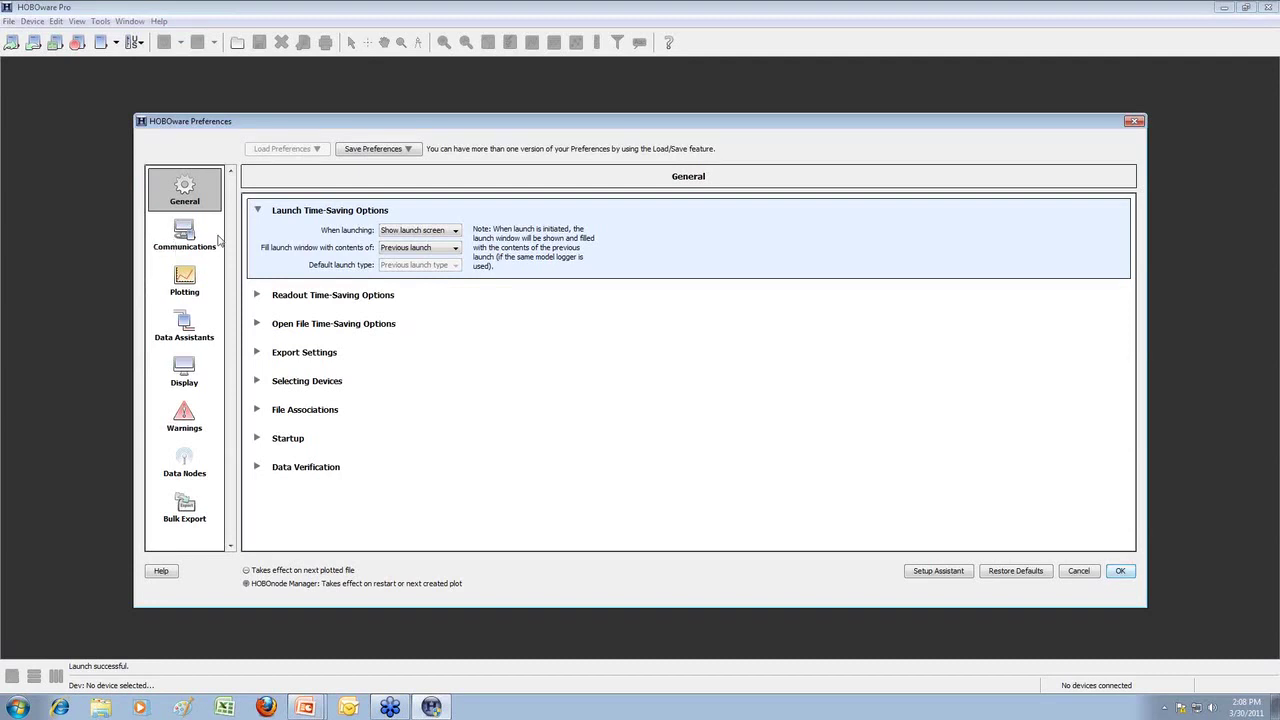
left_click(256, 212)
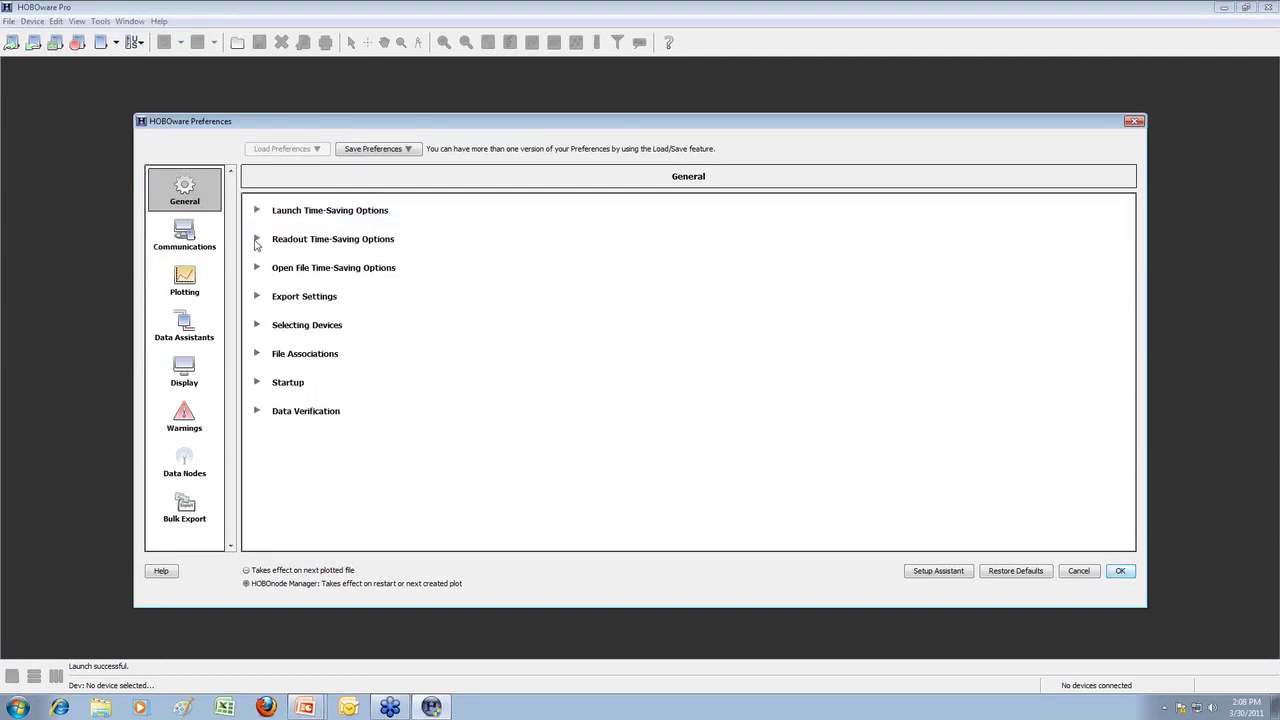
left_click(256, 243)
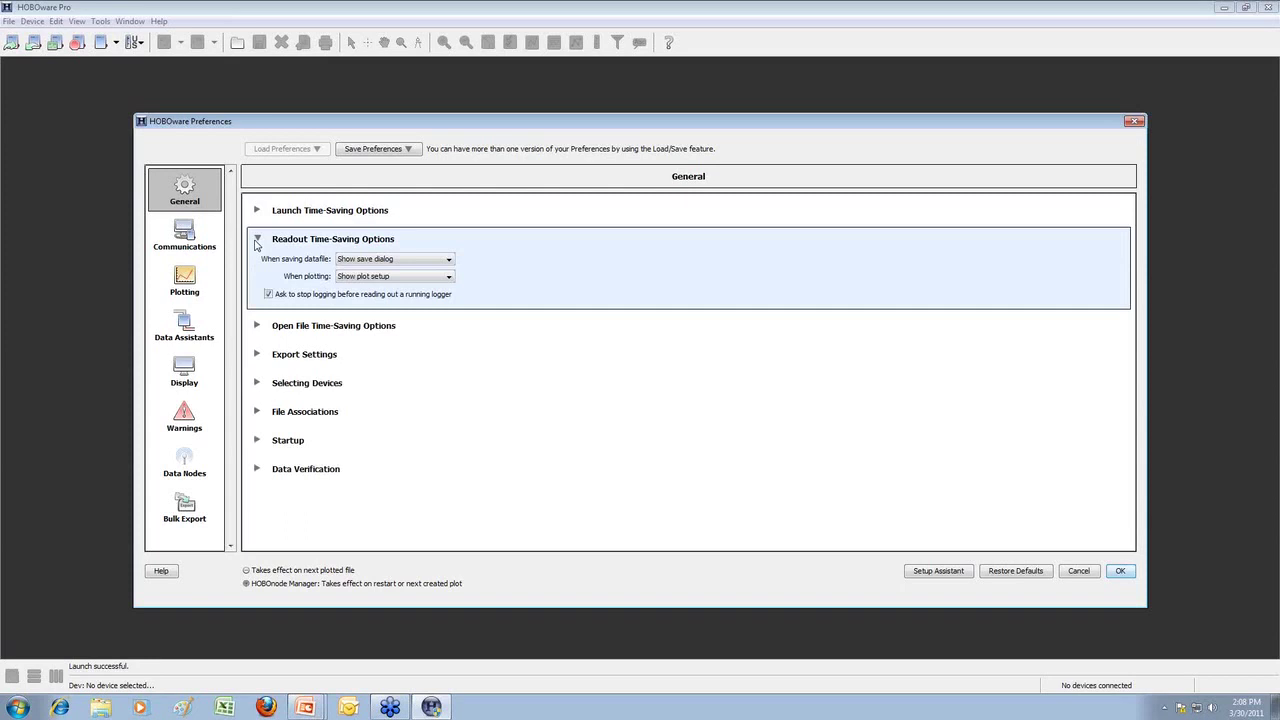
left_click(363, 260)
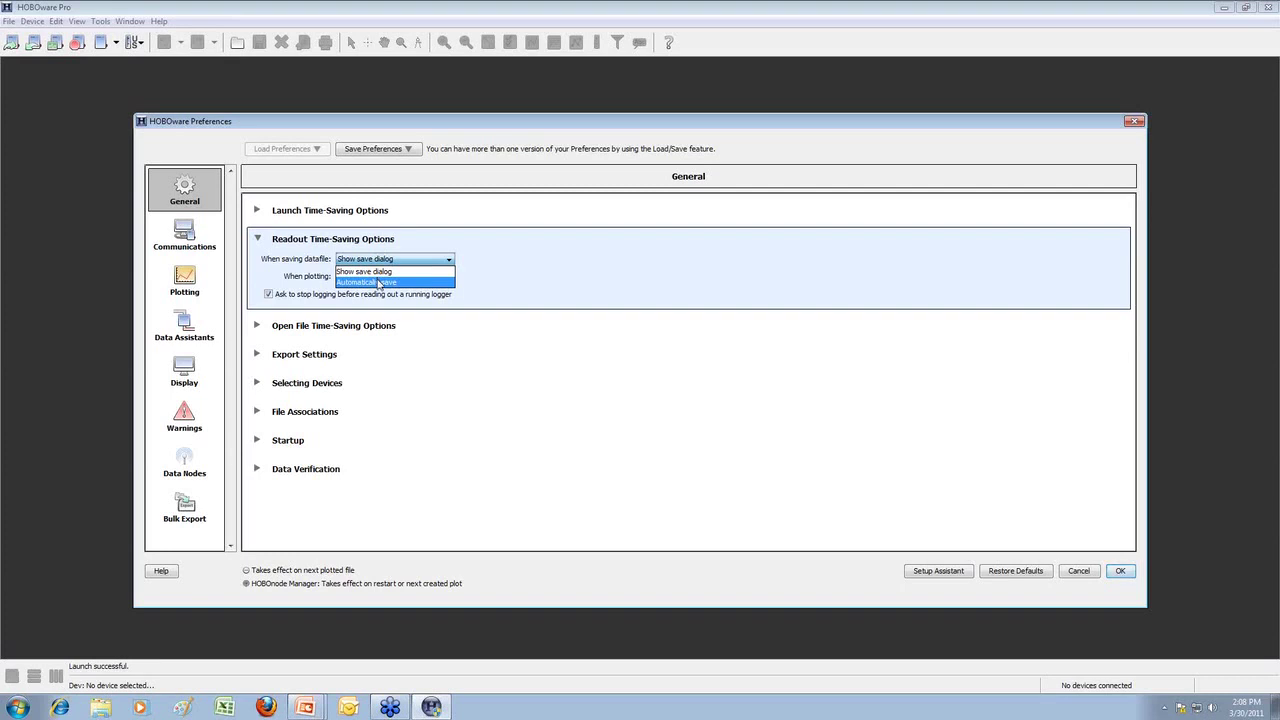
left_click(378, 282)
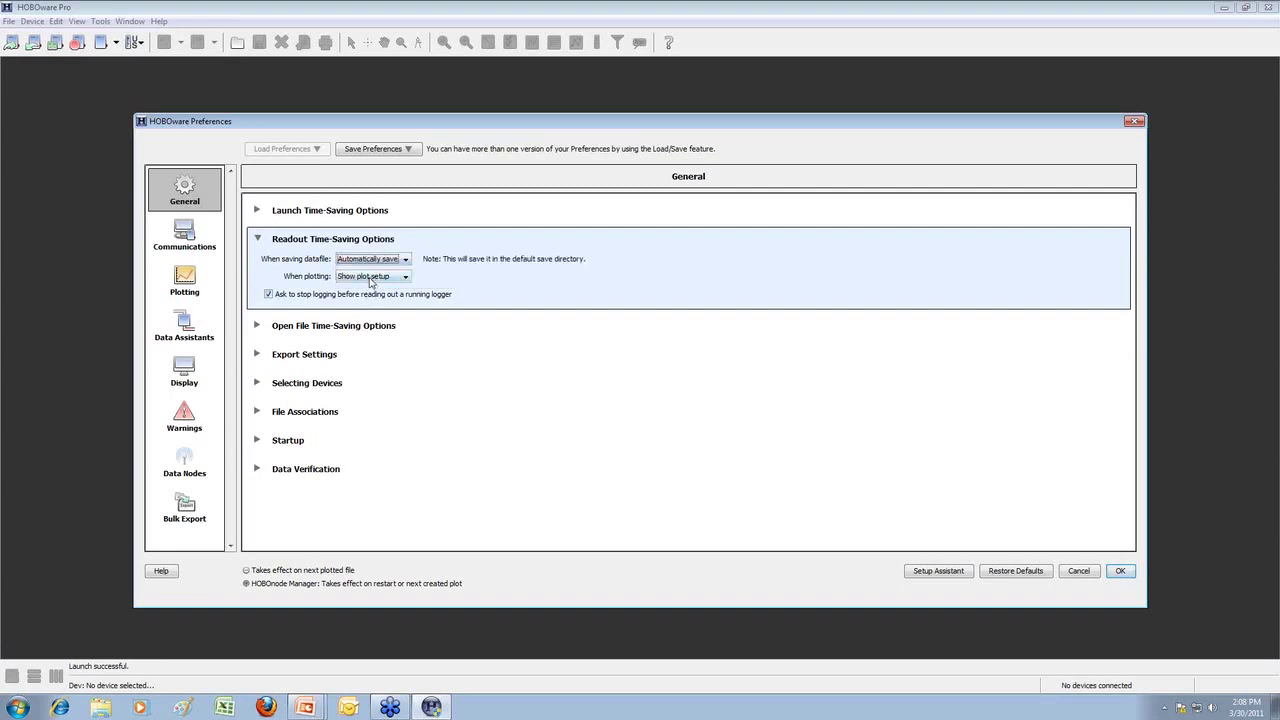
left_click(371, 277)
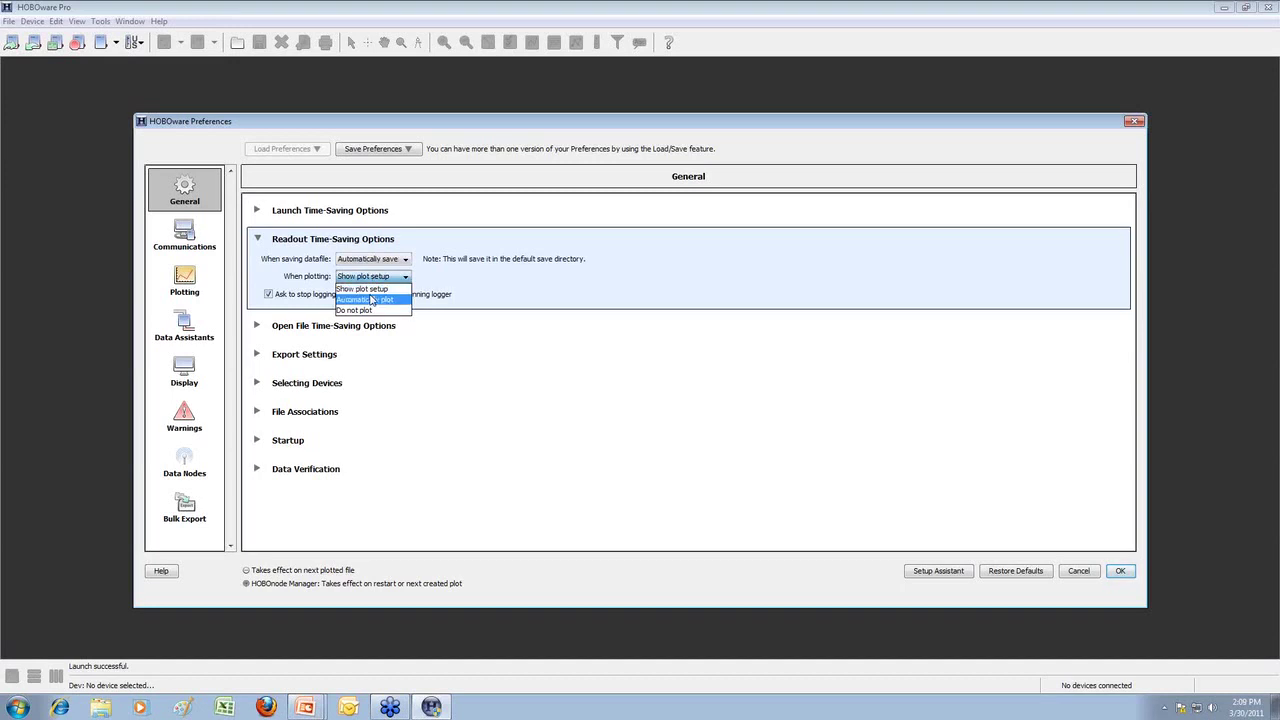
left_click(370, 300)
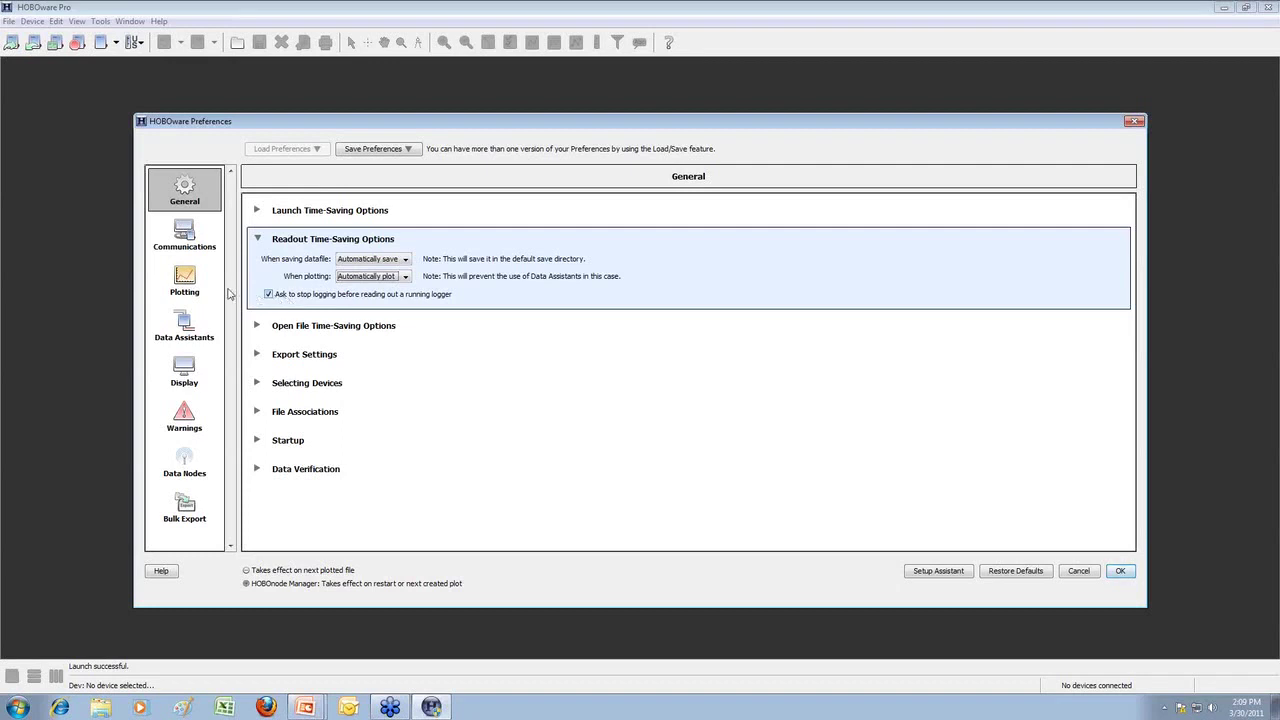
Step: In the Plot Setup preferences, enable automatic selection of all data series, disable automatic selection of internal events, and apply the preferences
left_click(193, 284)
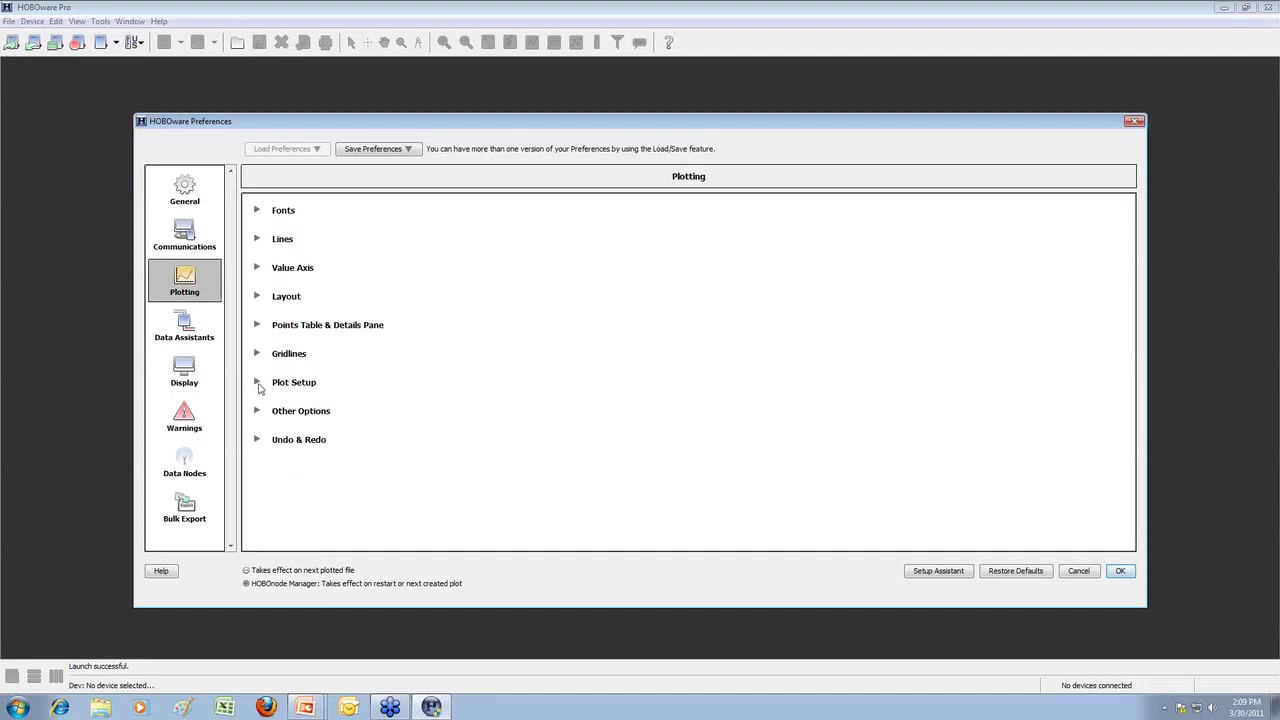
left_click(258, 383)
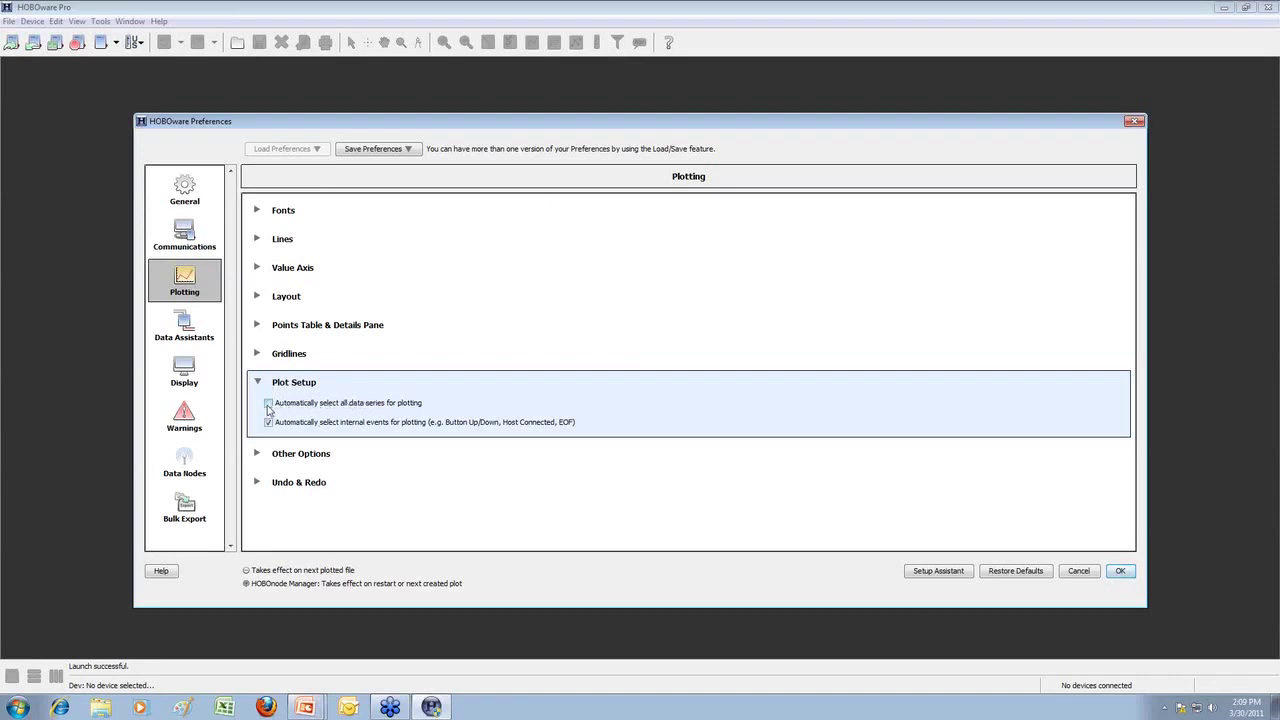
left_click(268, 404)
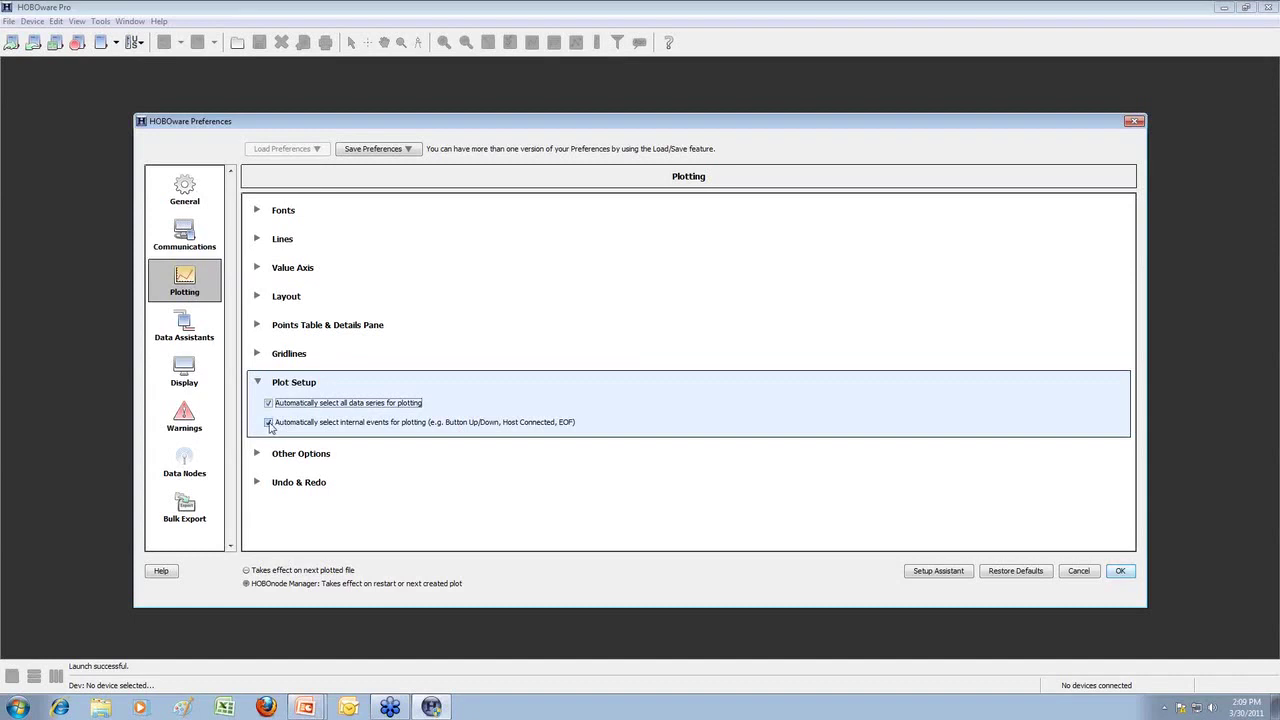
left_click(268, 423)
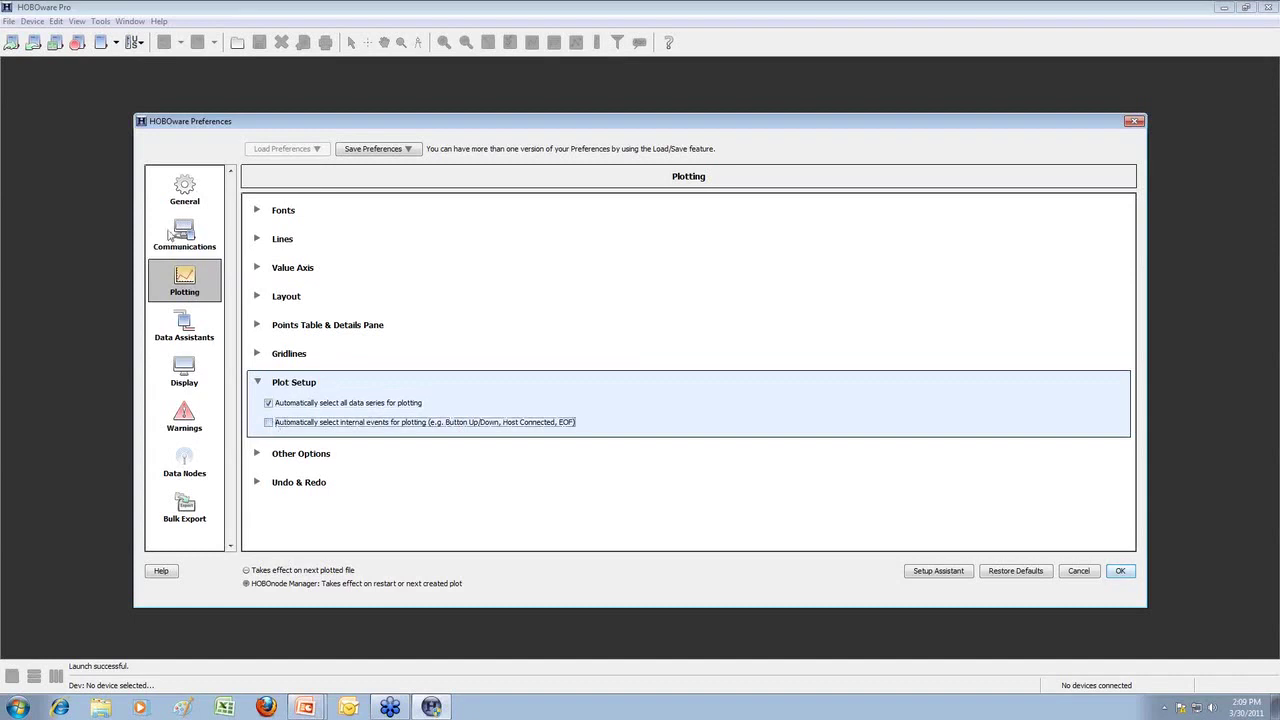
left_click(178, 196)
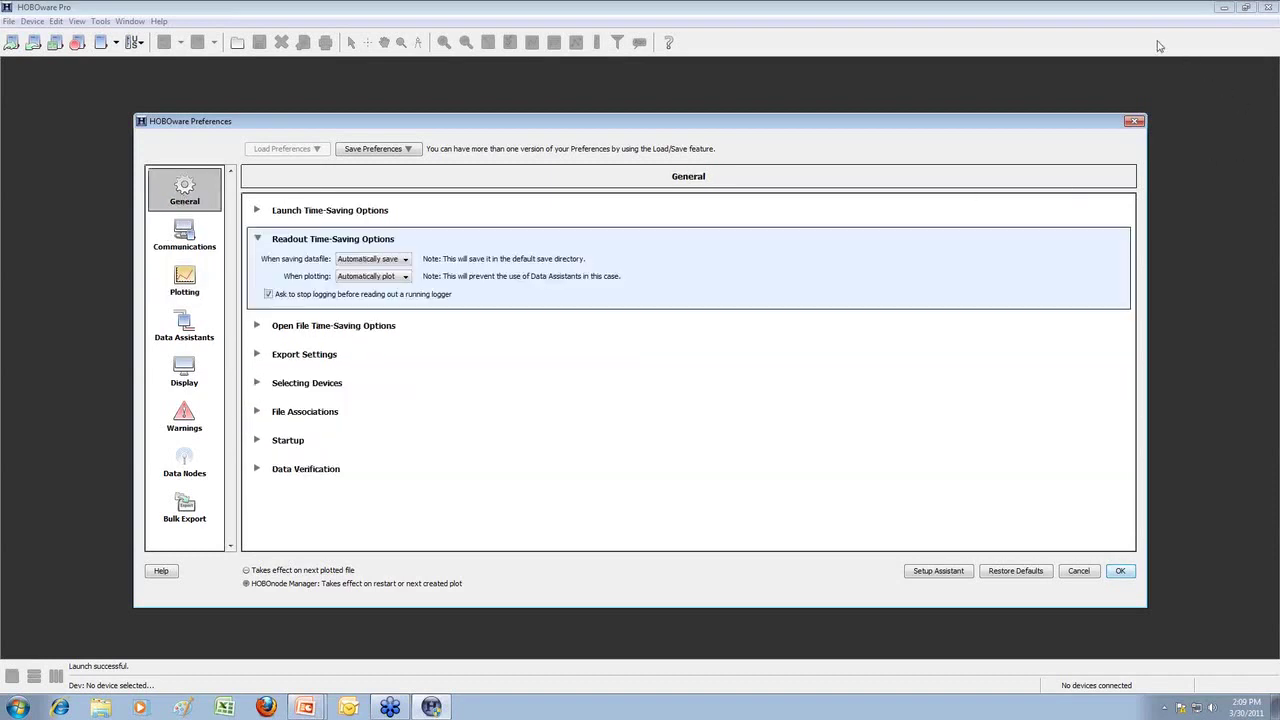
left_click(1091, 32)
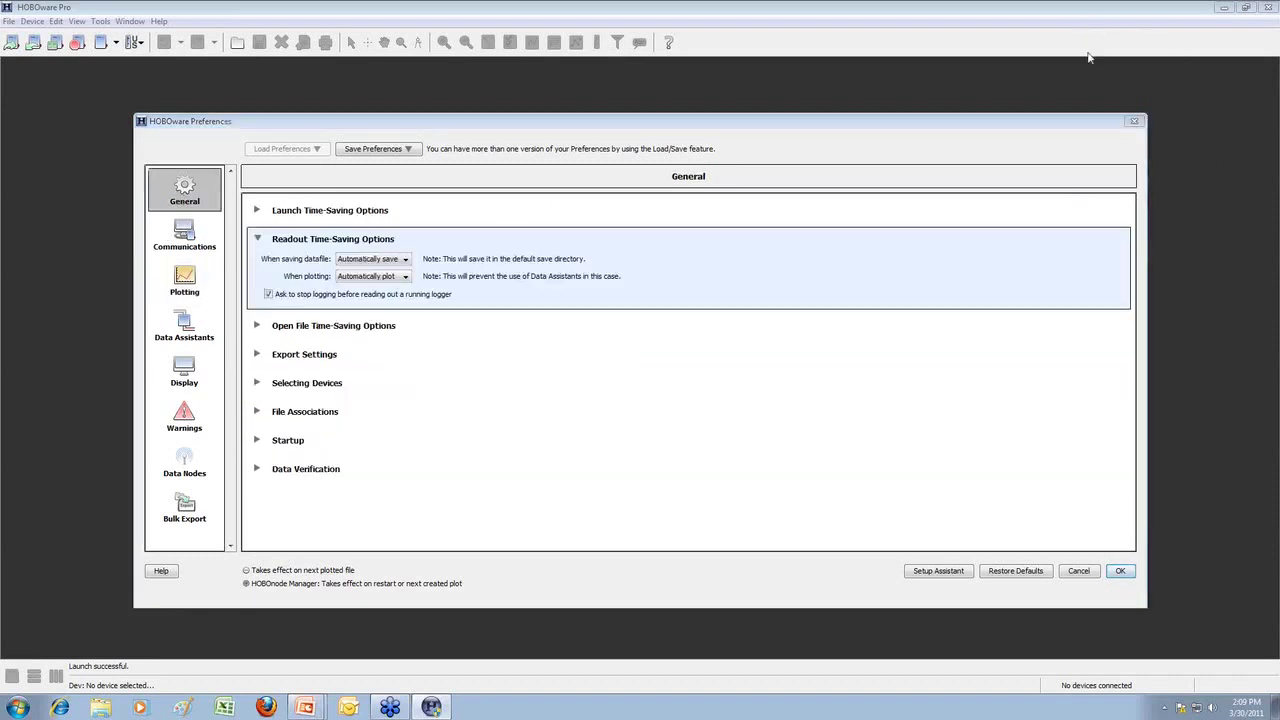
left_click(1120, 571)
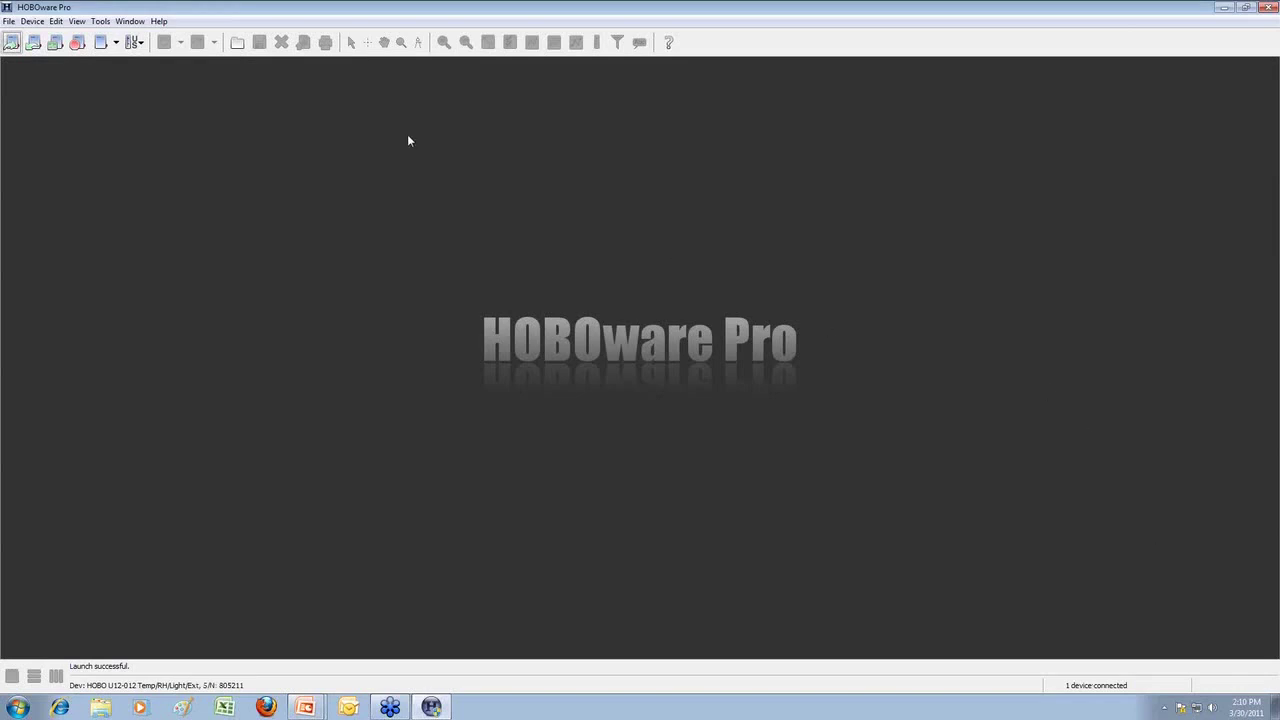
Step: Read out the U12-012 loggers one after another, choosing to stop logging before each readout
left_click(32, 21)
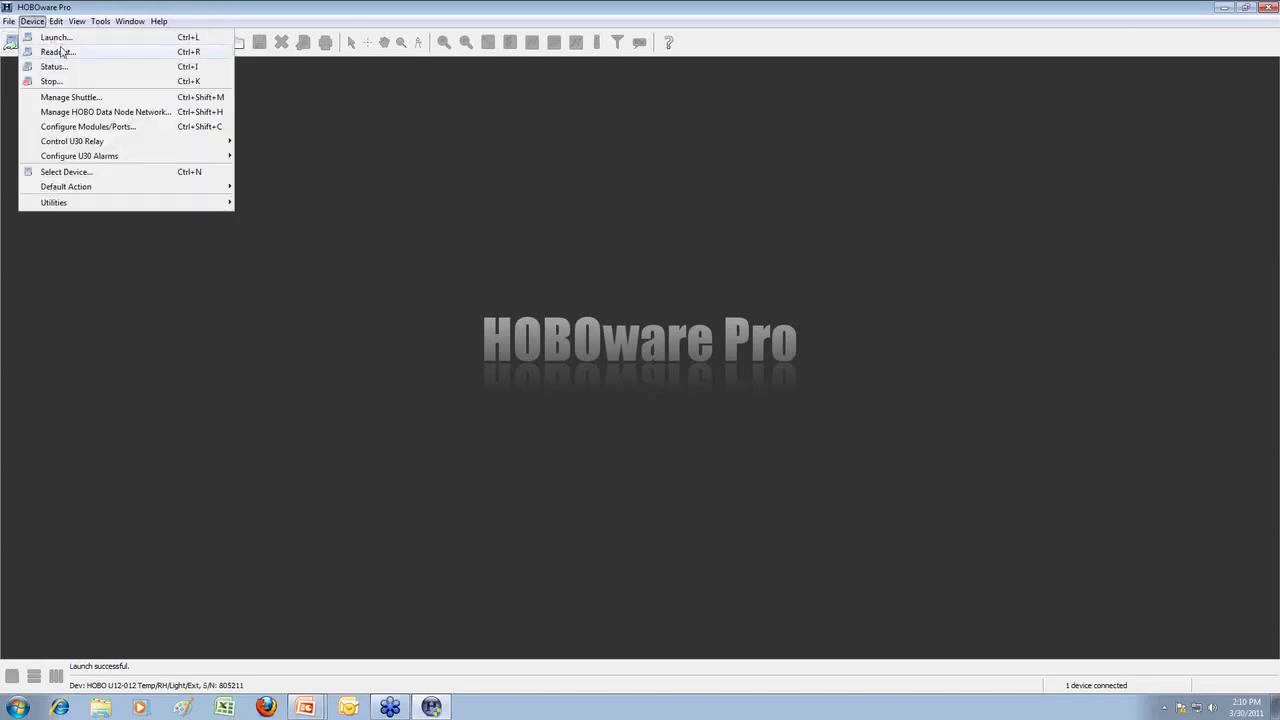
left_click(60, 51)
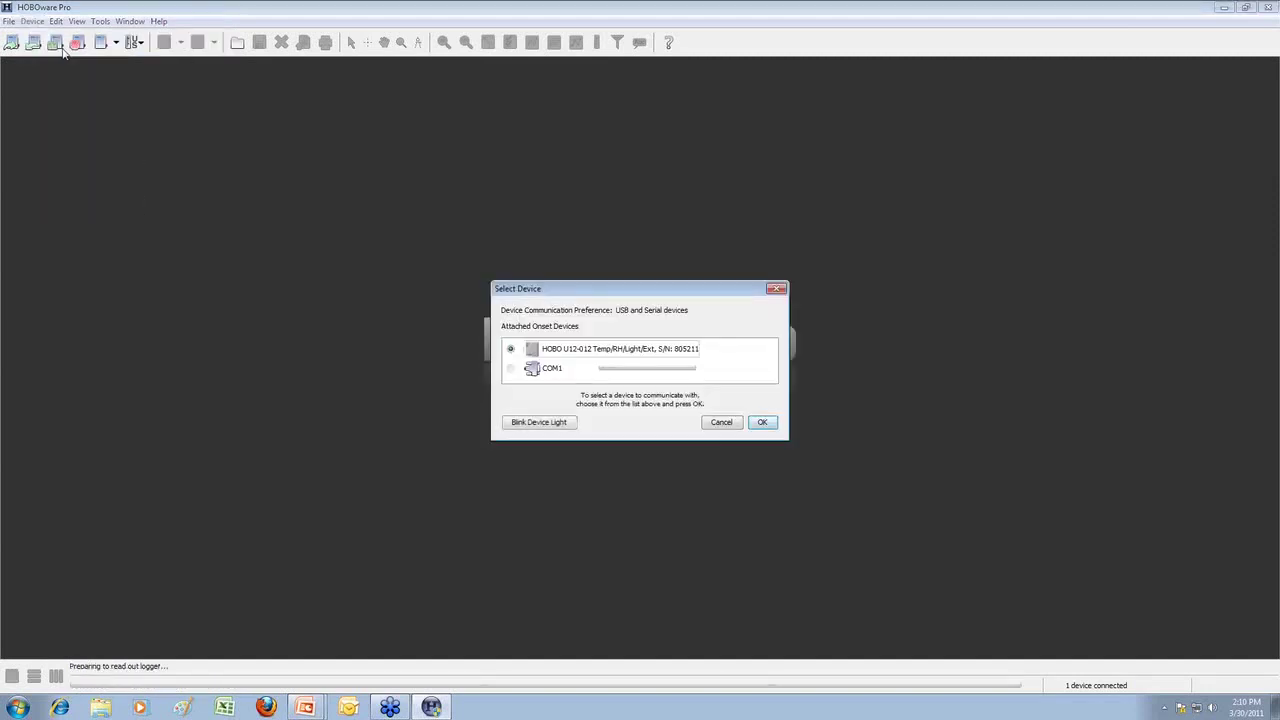
left_click(760, 422)
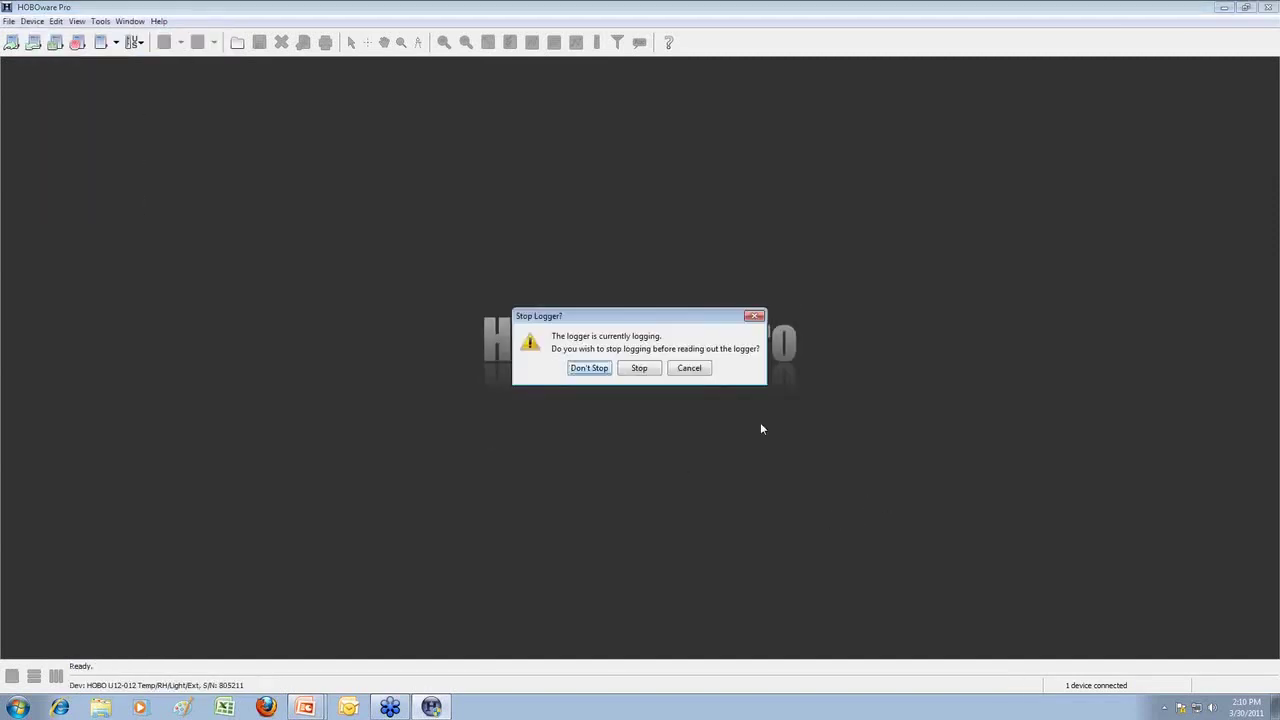
left_click(639, 368)
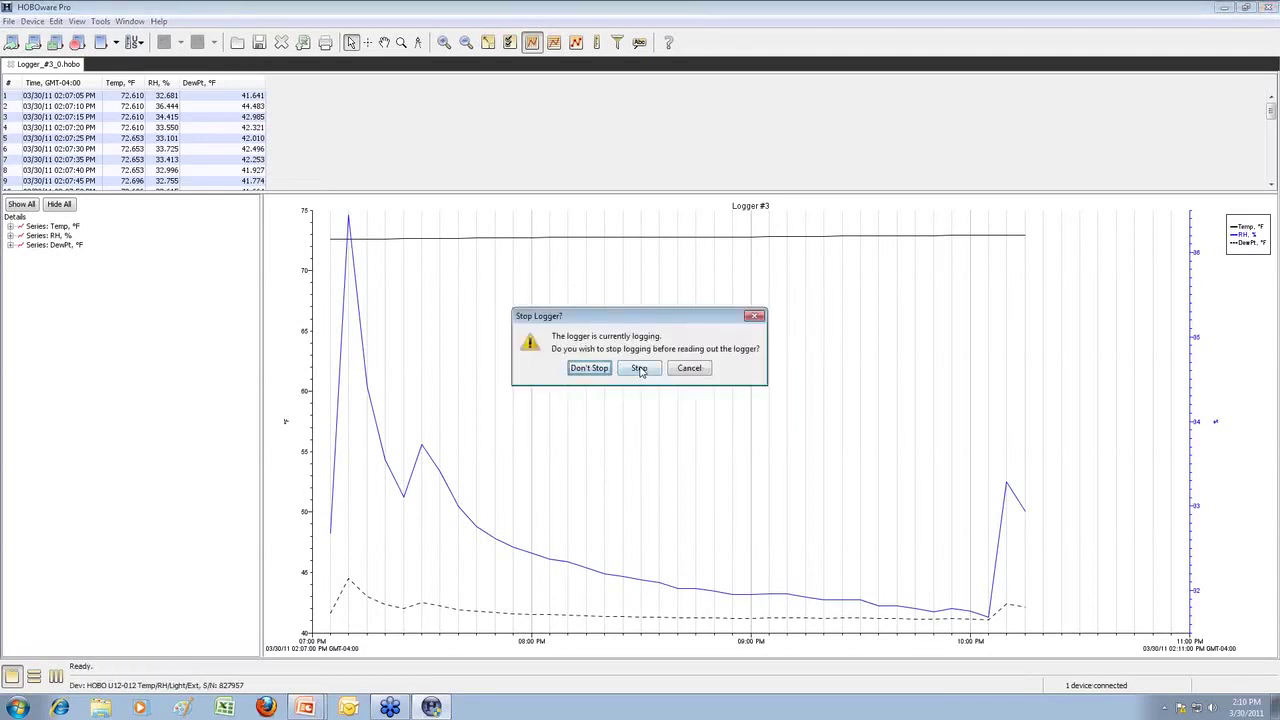
left_click(639, 368)
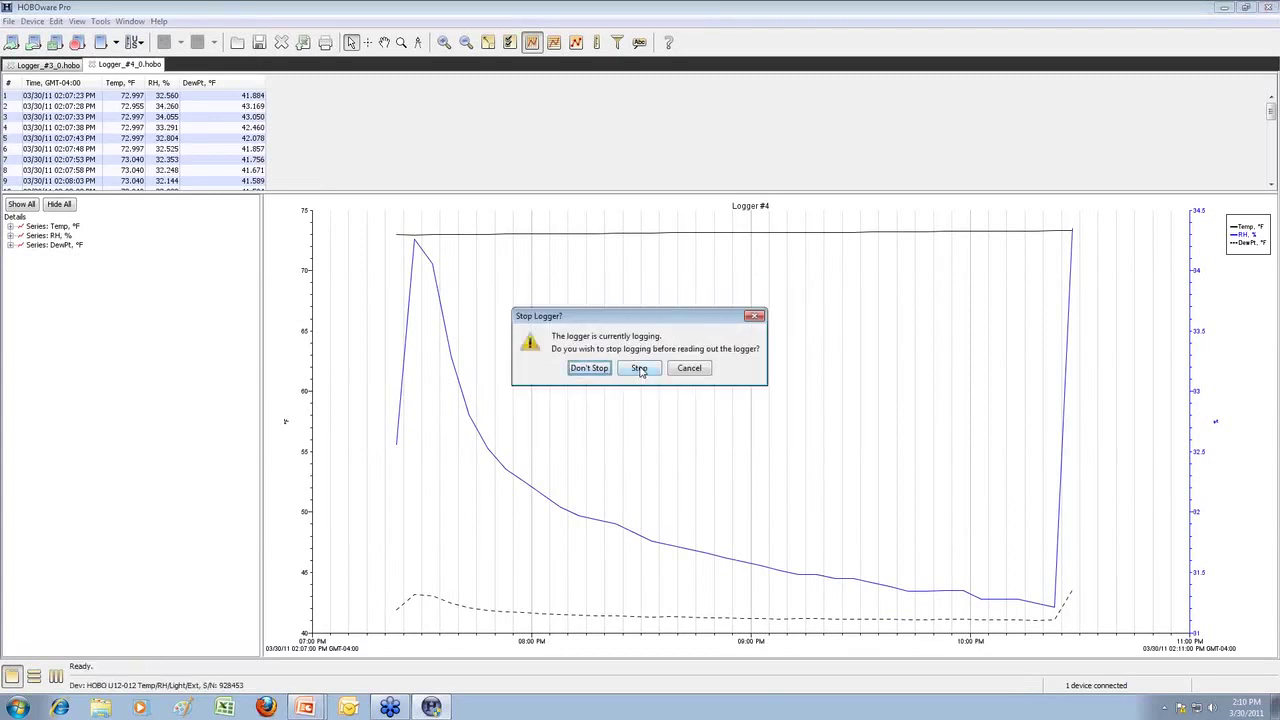
left_click(639, 368)
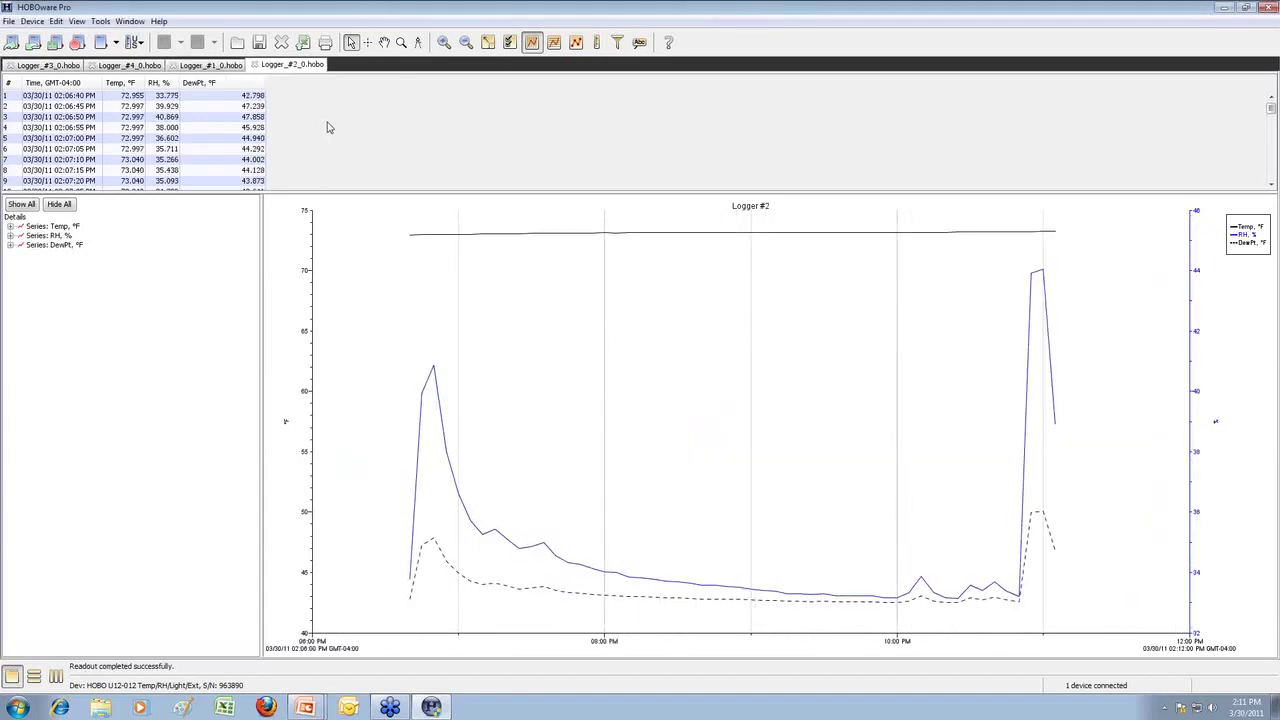
Step: Switch to Windows Explorer, open the webinar 3-30-11 folder on the desktop, and sort its files by date modified
left_click(1226, 10)
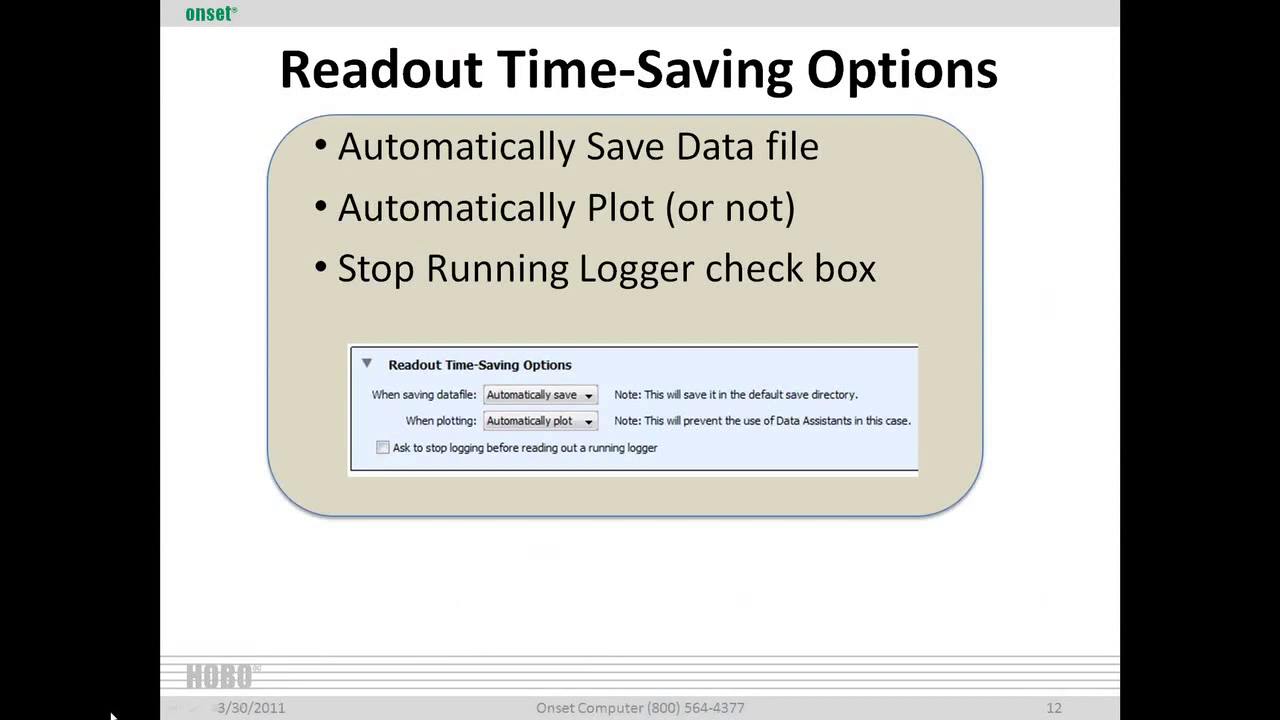
key("alt+Tab")
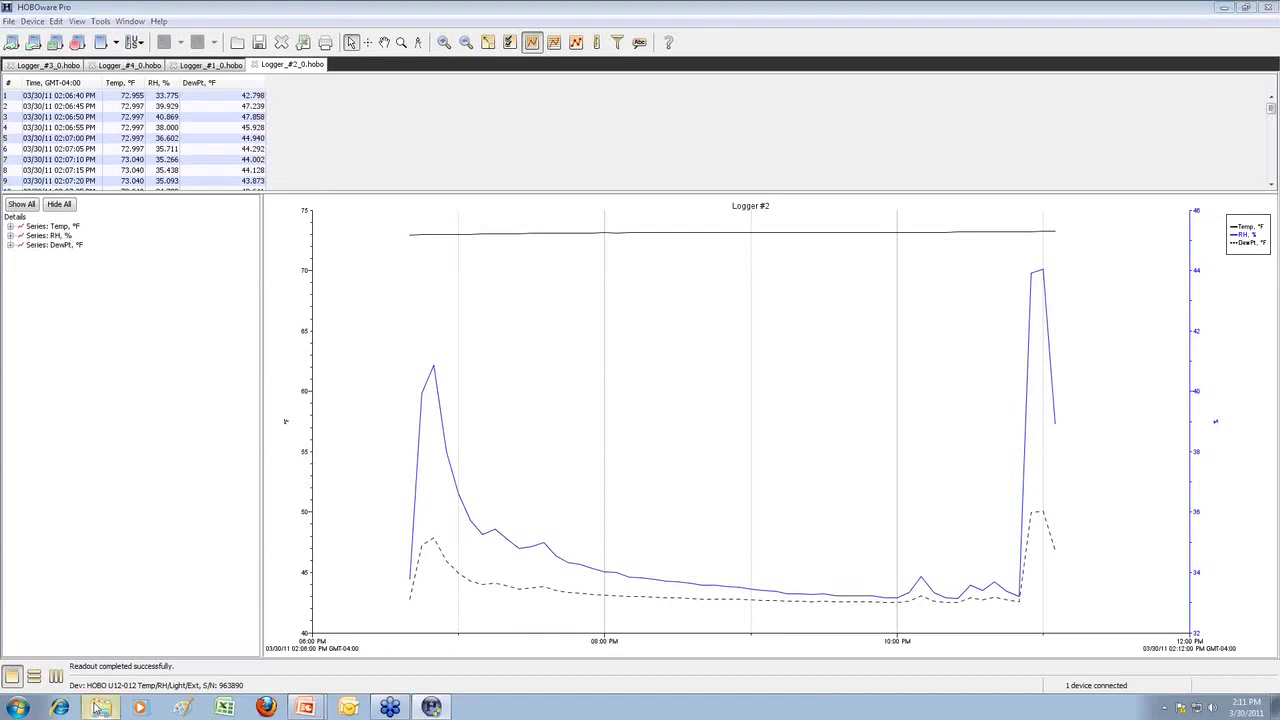
left_click(98, 708)
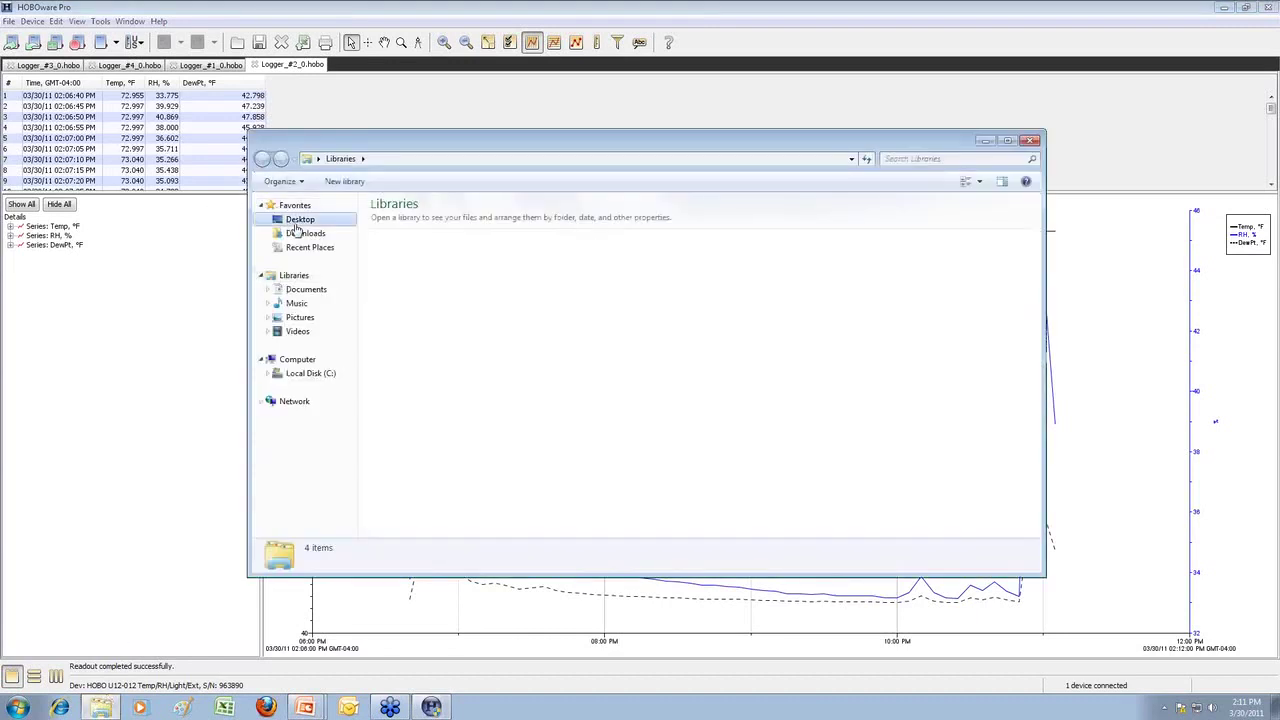
left_click(296, 225)
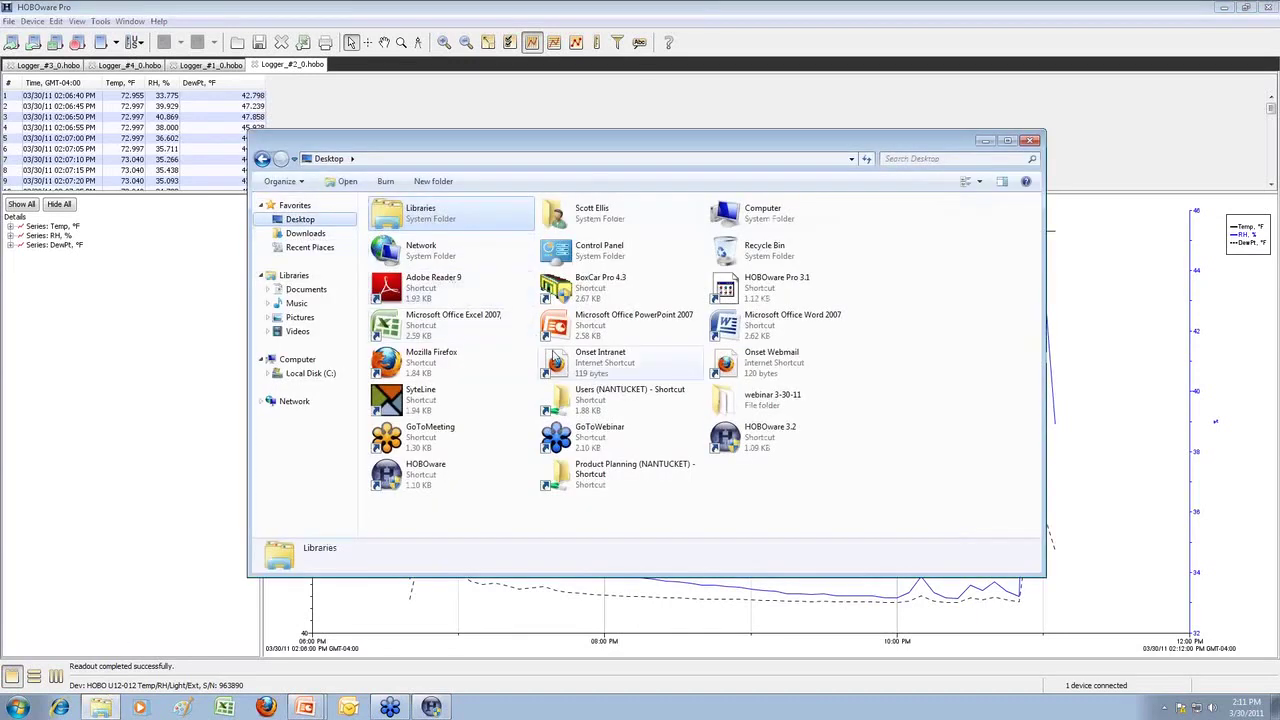
double_click(748, 402)
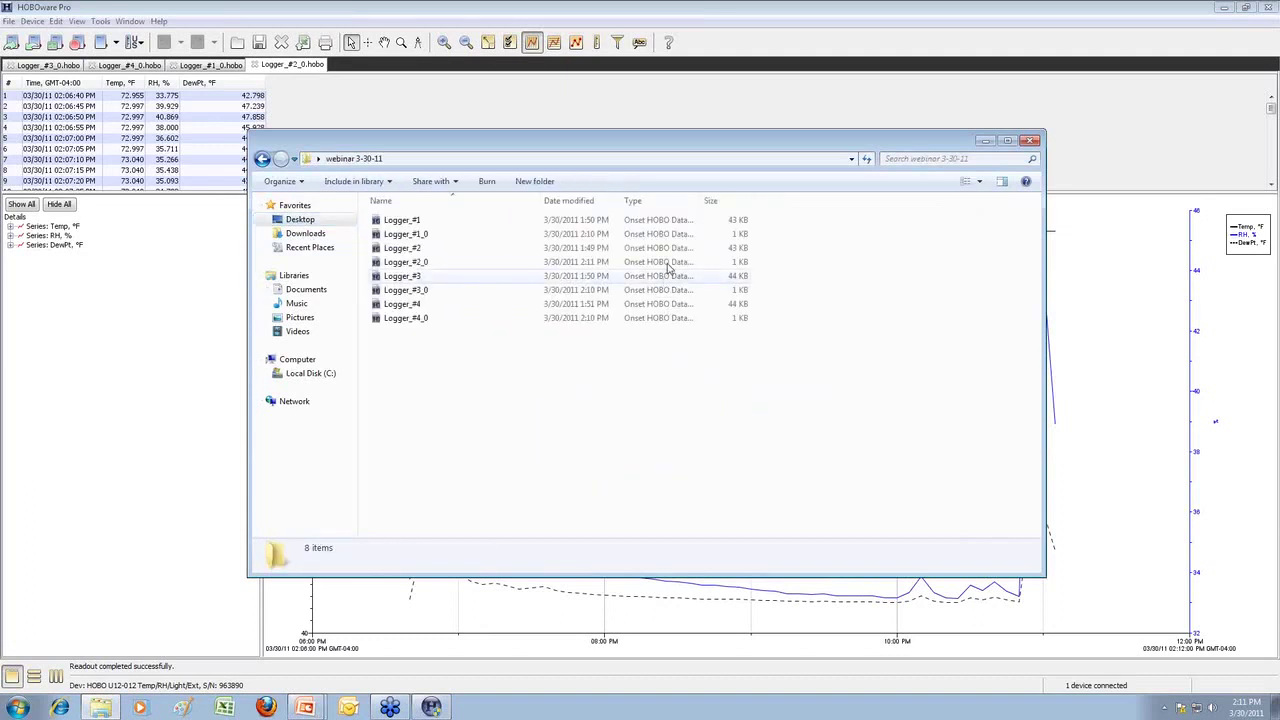
left_click(598, 203)
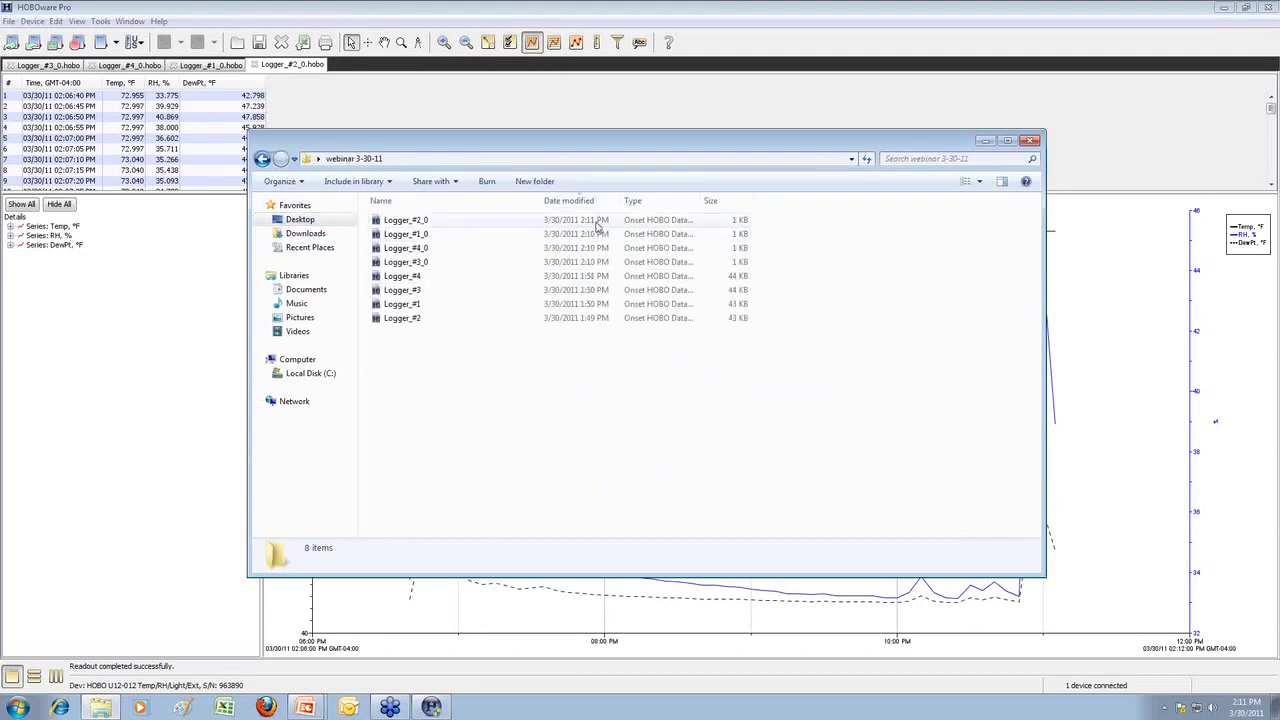
Step: Switch to the PowerPoint slide show and advance past the Plot Setup slide to the Open File Time-Saving Options slide
key("alt+Tab")
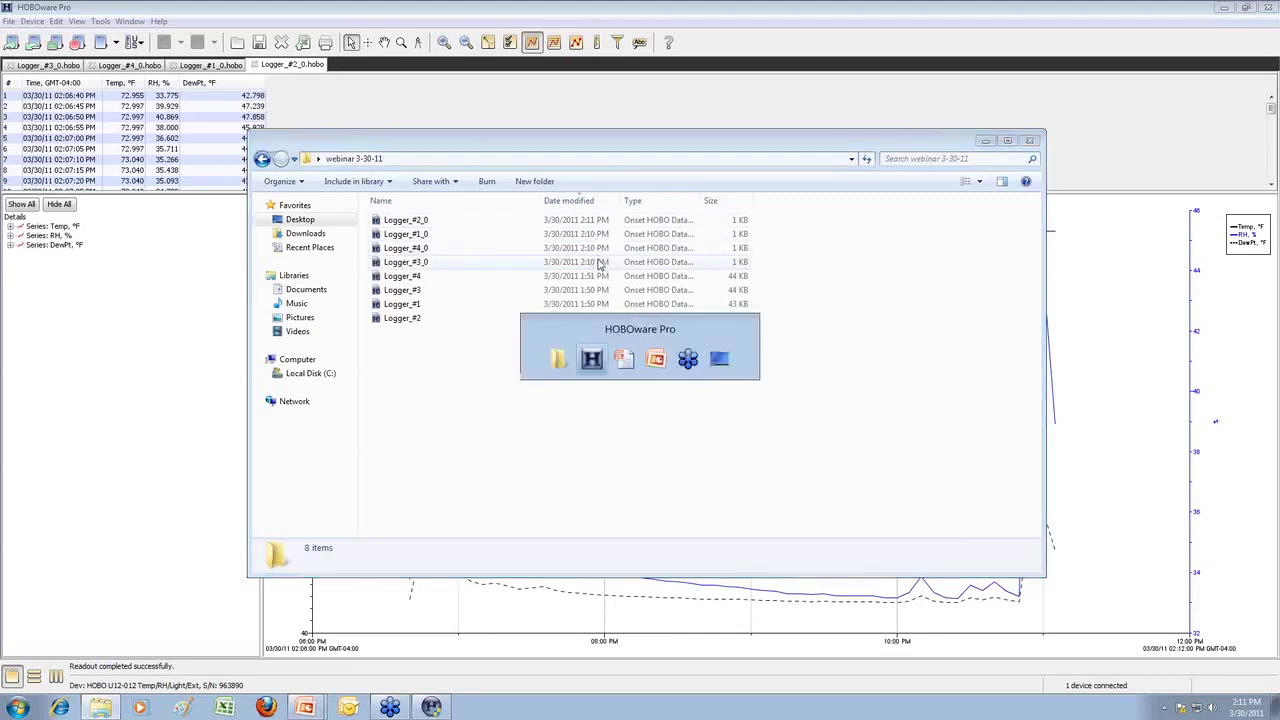
key("alt+Tab")
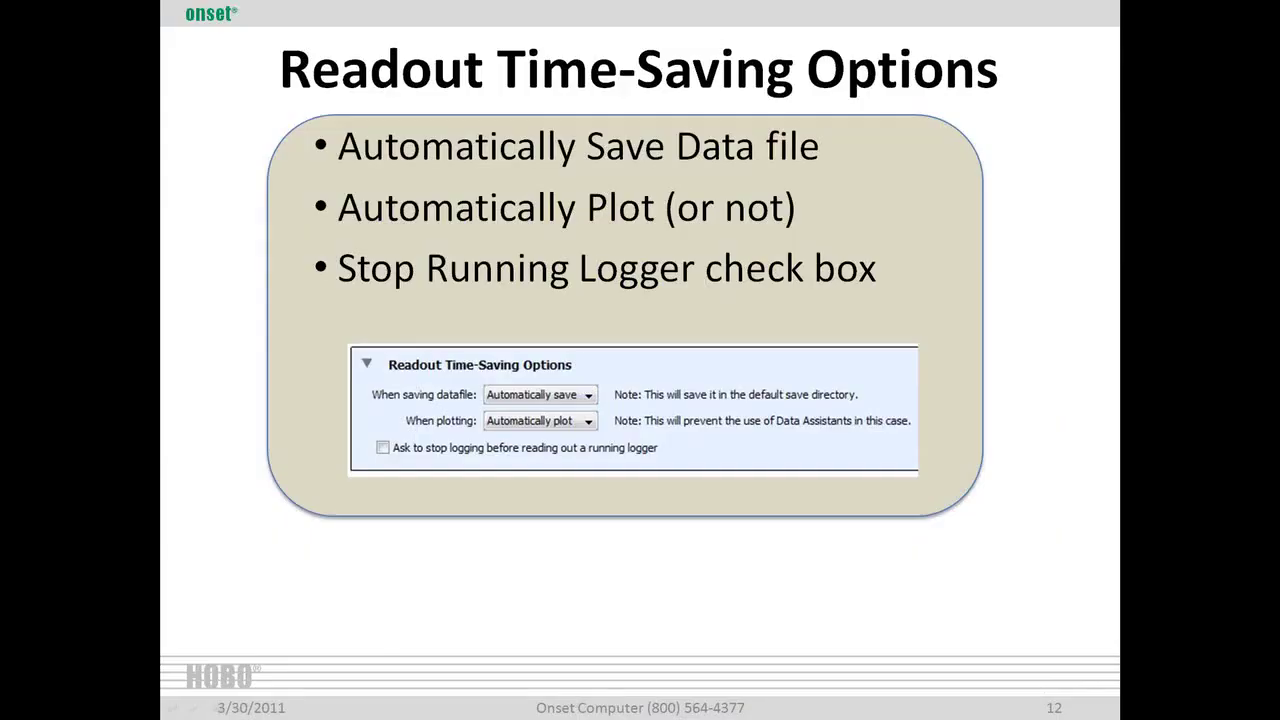
key("Right")
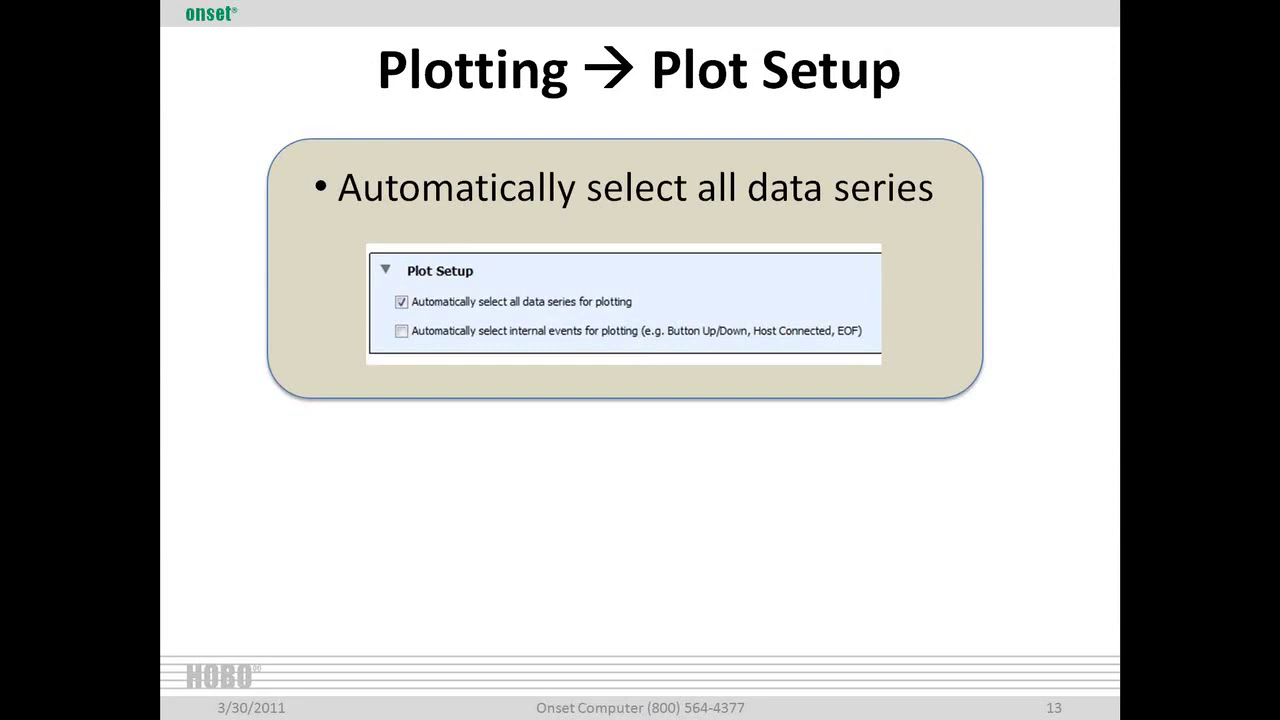
key("Right")
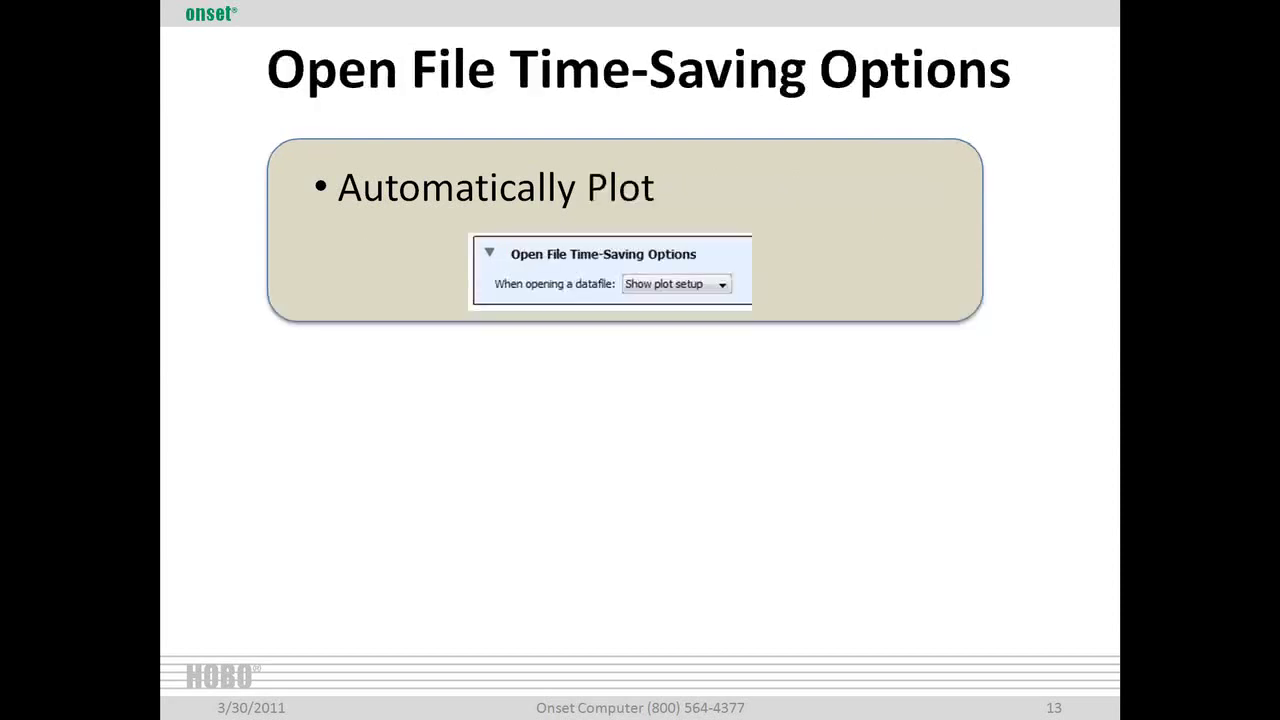
key("Right")
Step: Switch to HOBOware Preferences, set datafiles to plot automatically when opened under Open File Time-Saving Options, and apply the change
key("alt+Tab")
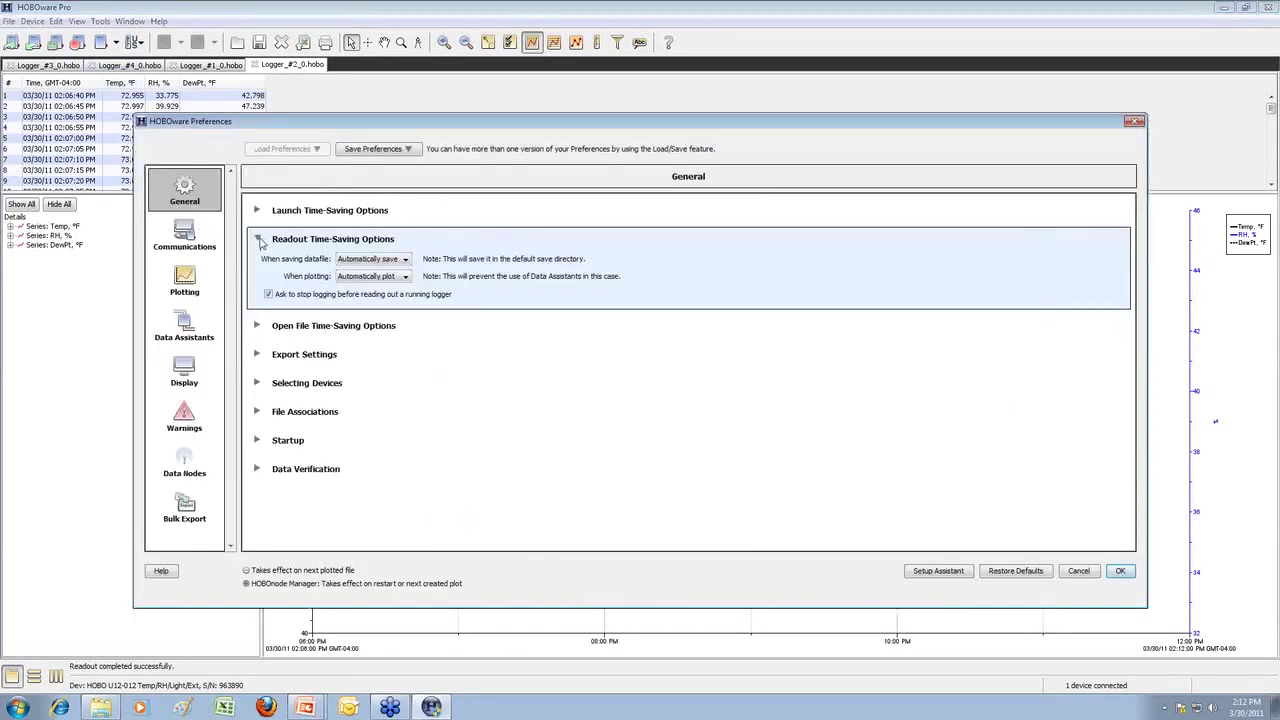
left_click(257, 241)
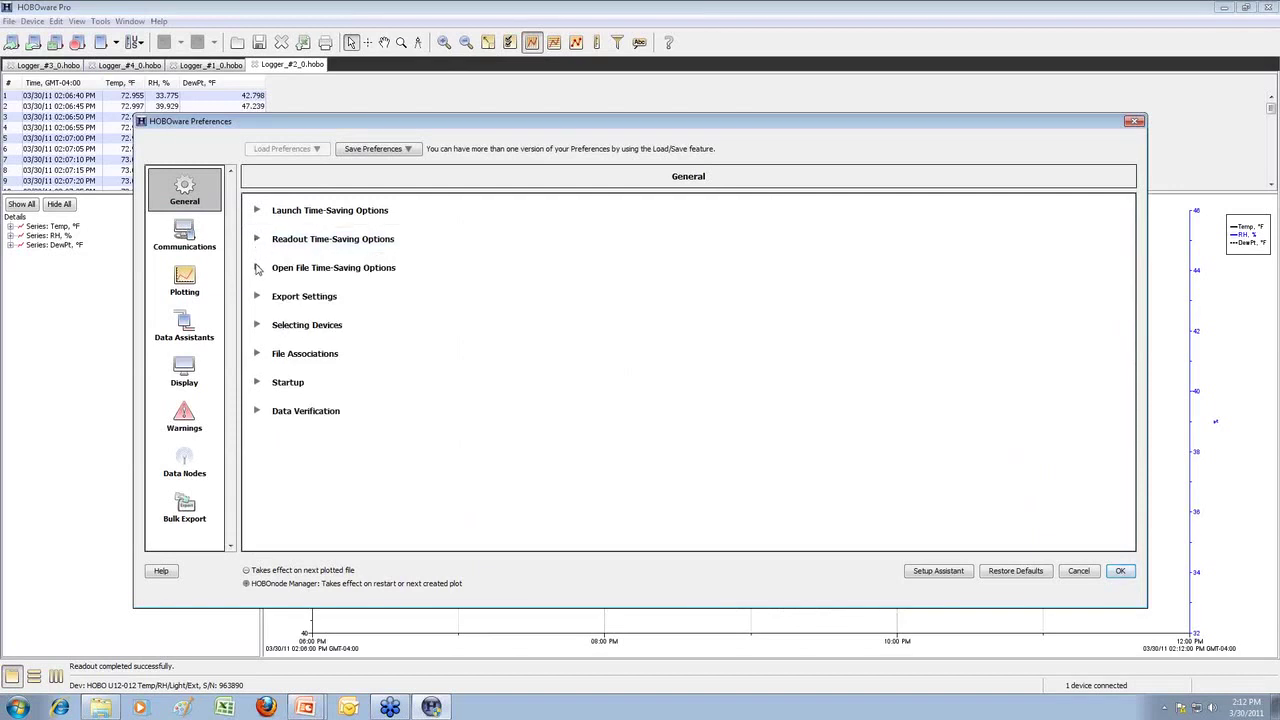
left_click(257, 268)
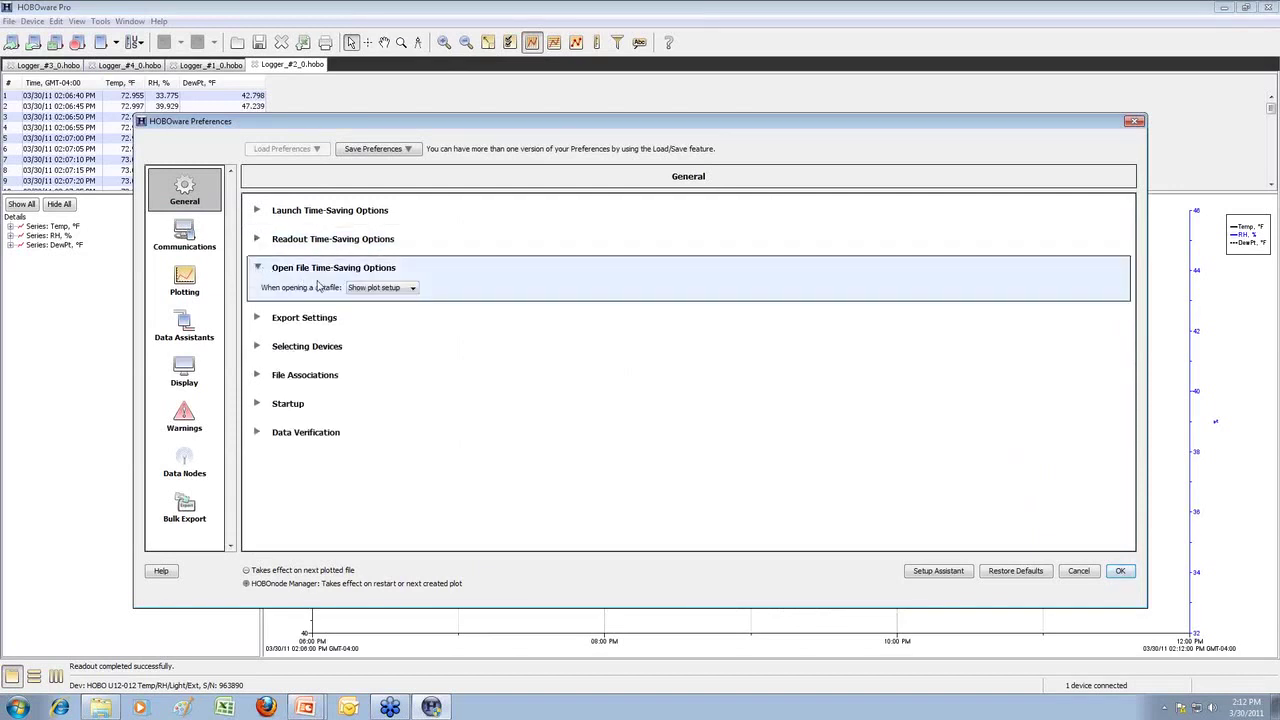
left_click(354, 289)
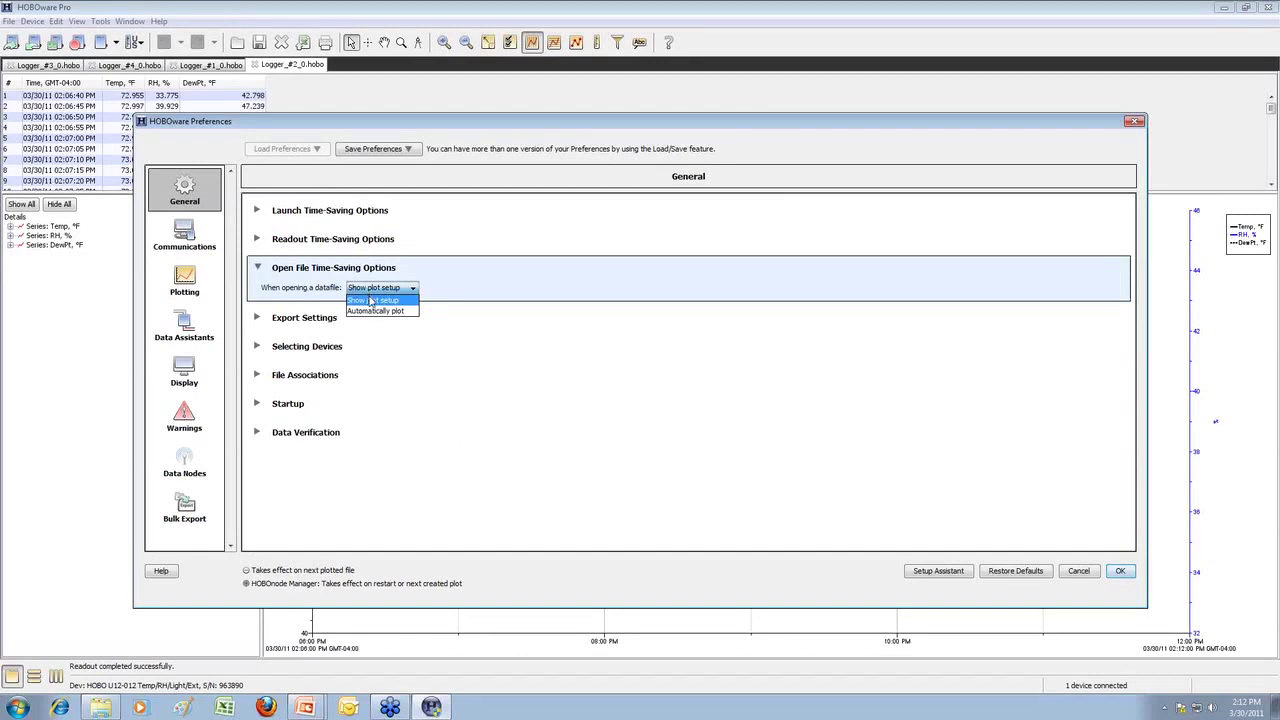
left_click(383, 312)
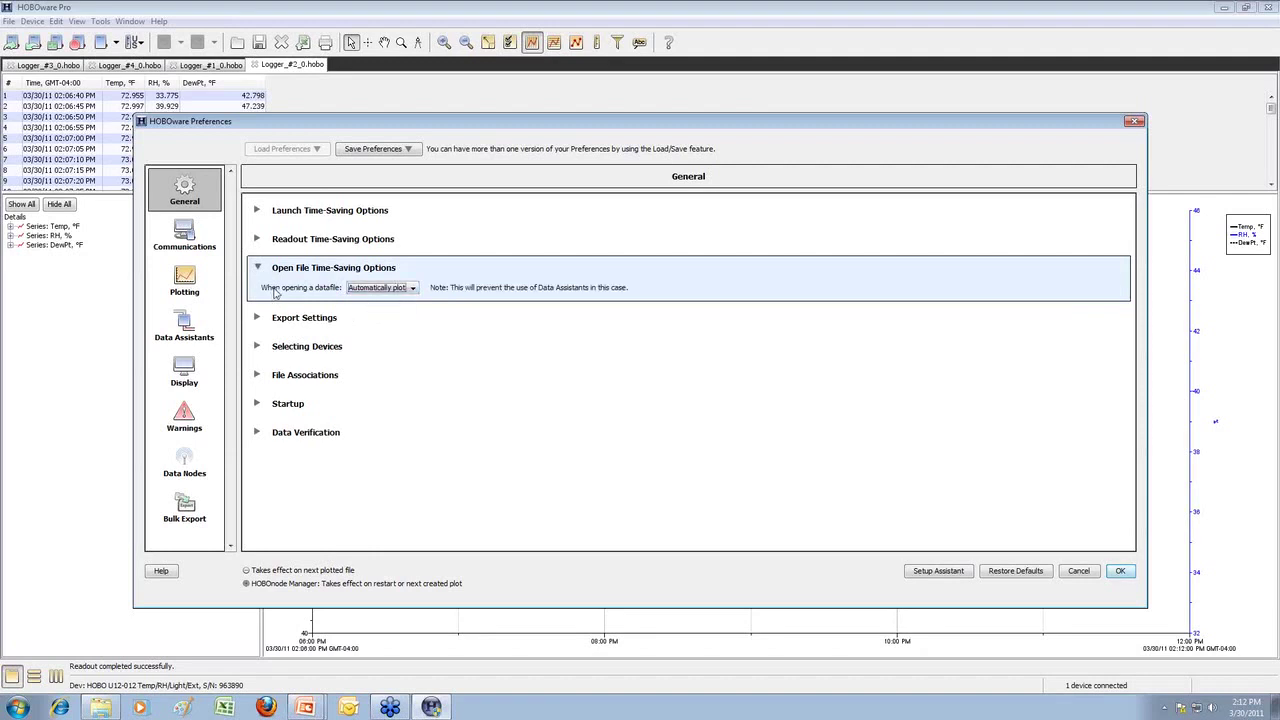
left_click(1122, 571)
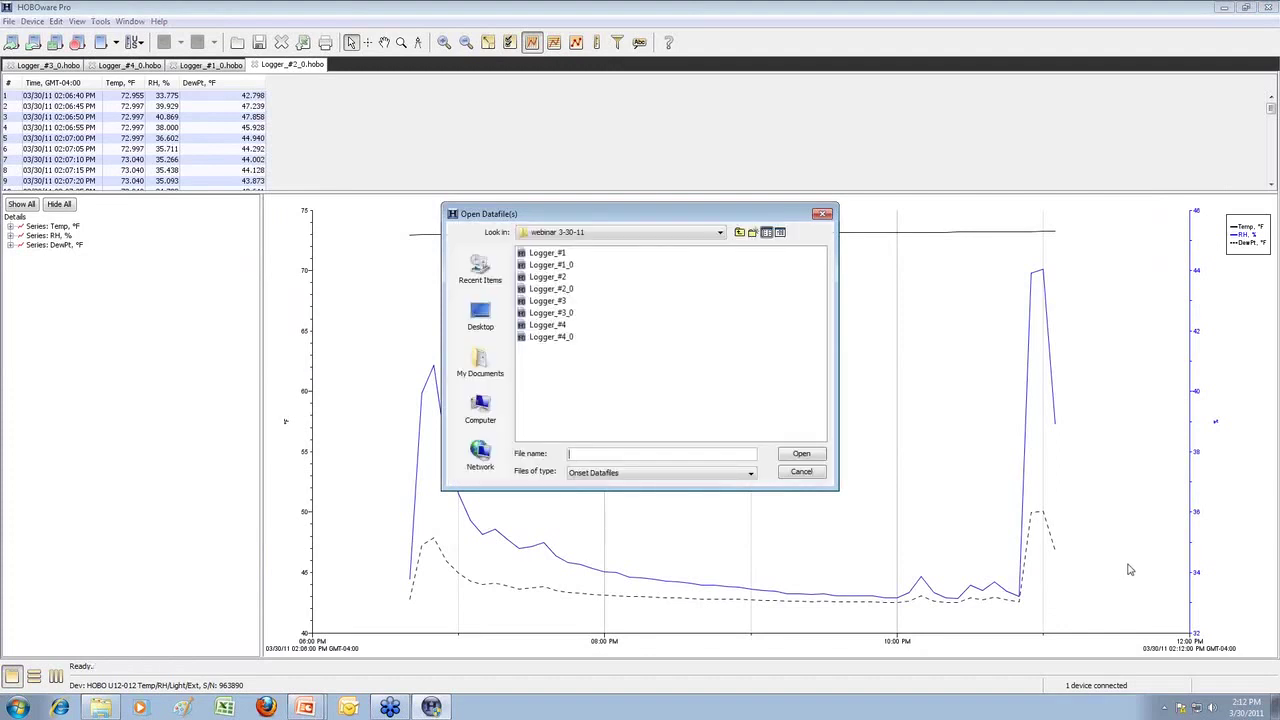
Step: Open the Logger_#1, Logger_#2, Logger_#3 and Logger_#4 datafiles together from the webinar 3-30-11 folder
left_click(559, 256)
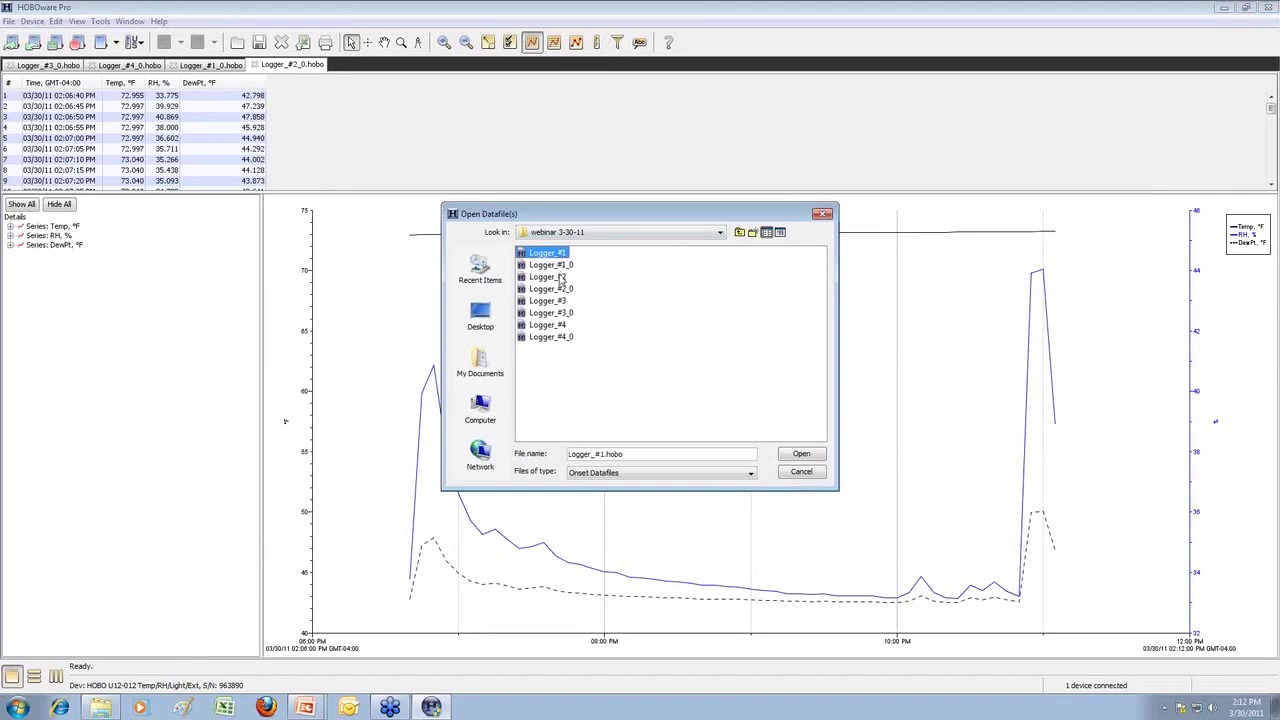
left_click(561, 279, "ctrl")
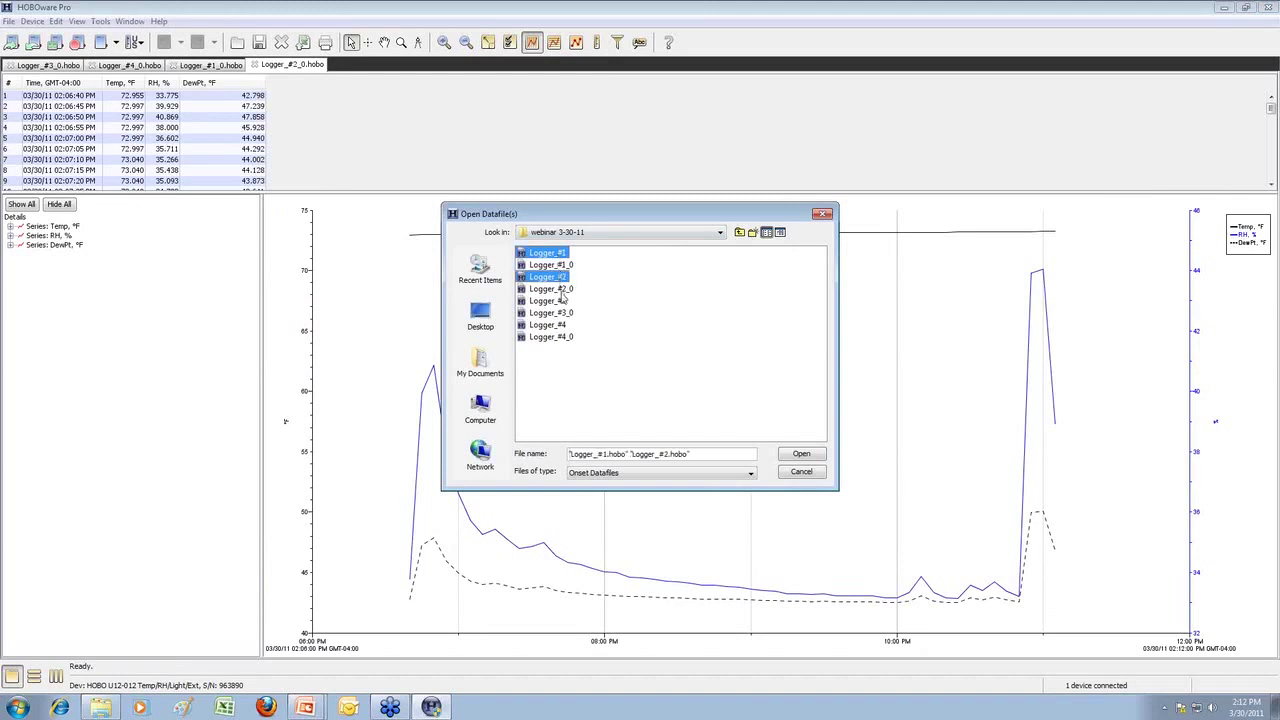
left_click(559, 301, "ctrl")
left_click(563, 325, "ctrl")
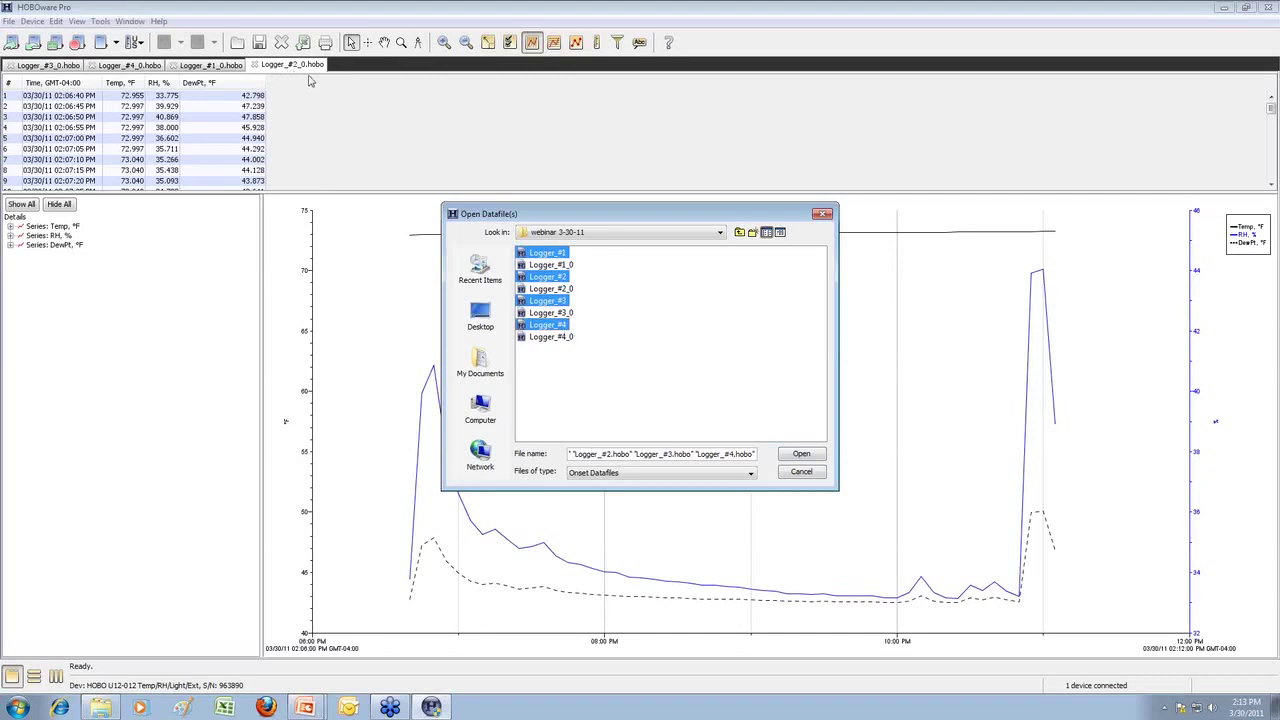
left_click(788, 453)
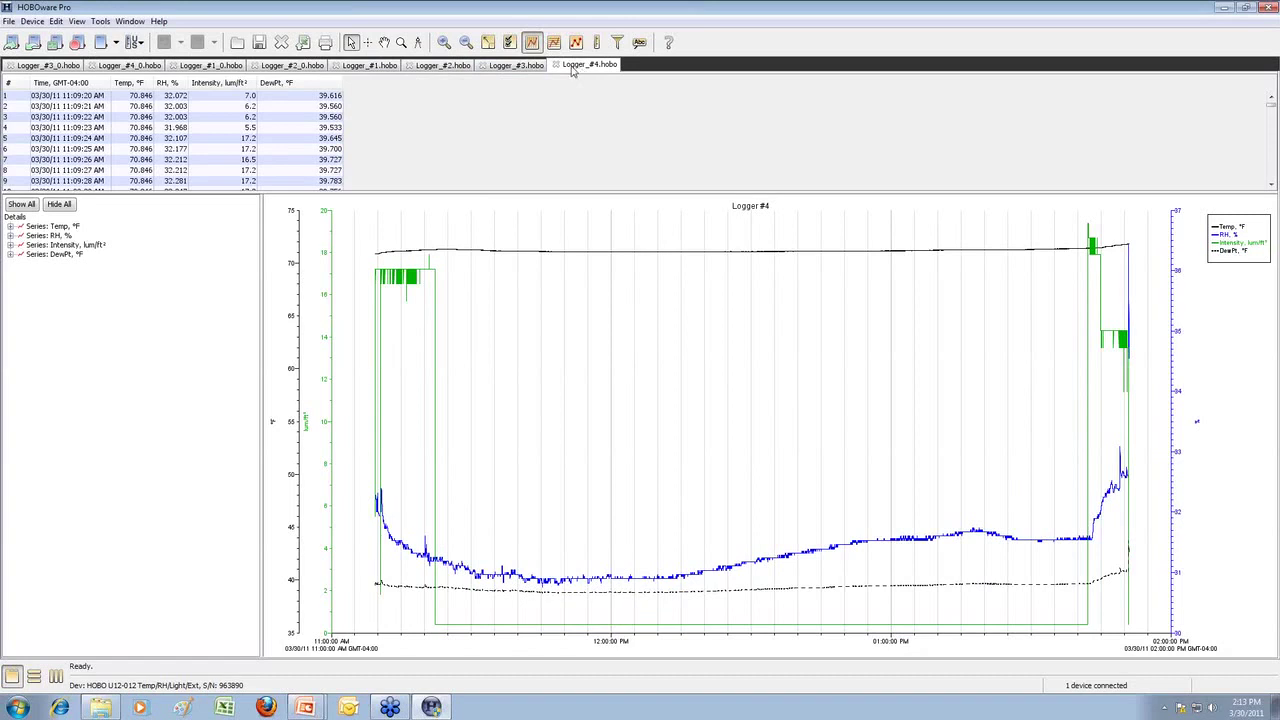
Step: View the plots of the opened Logger_#3, Logger_#2 and Logger_#1 files in turn
left_click(525, 68)
left_click(463, 70)
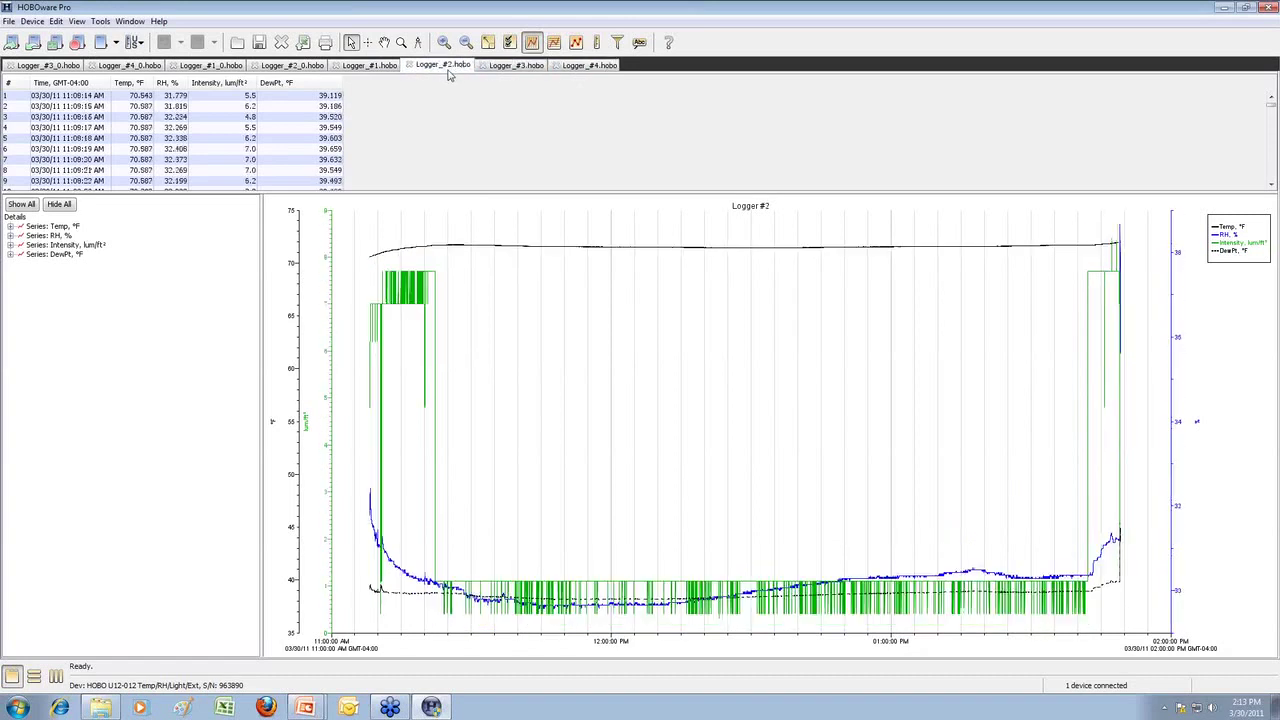
left_click(392, 66)
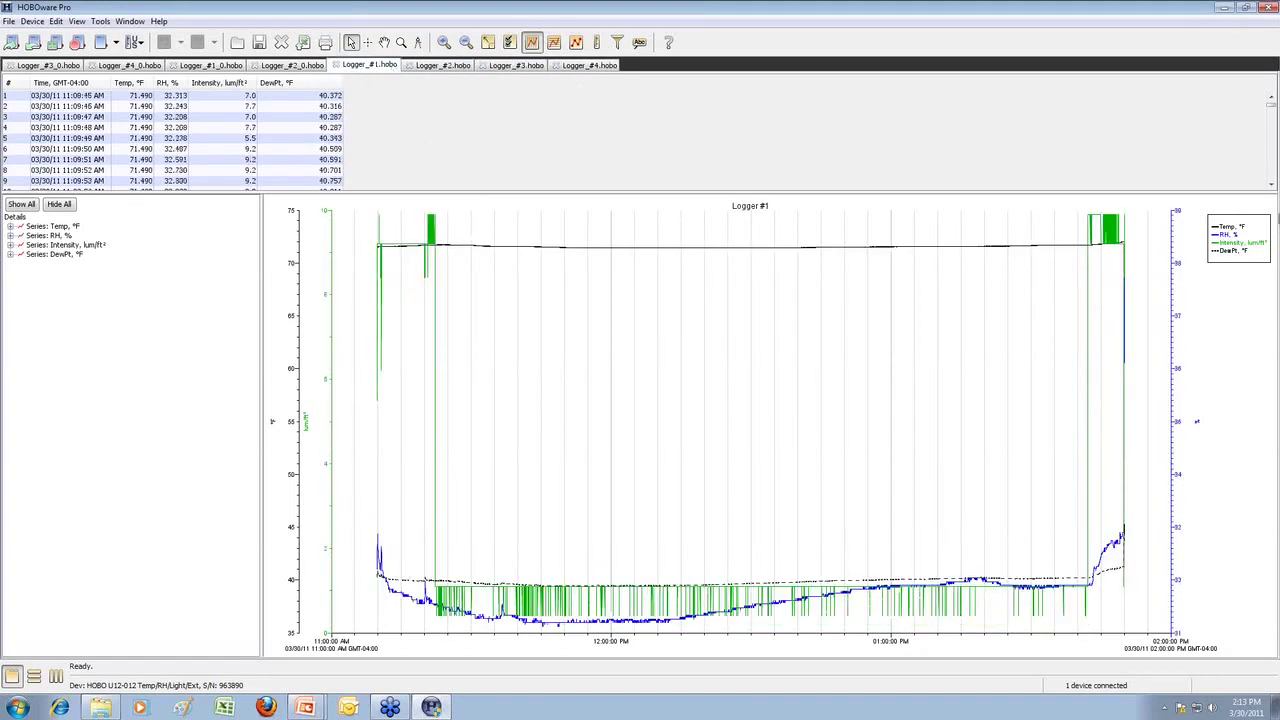
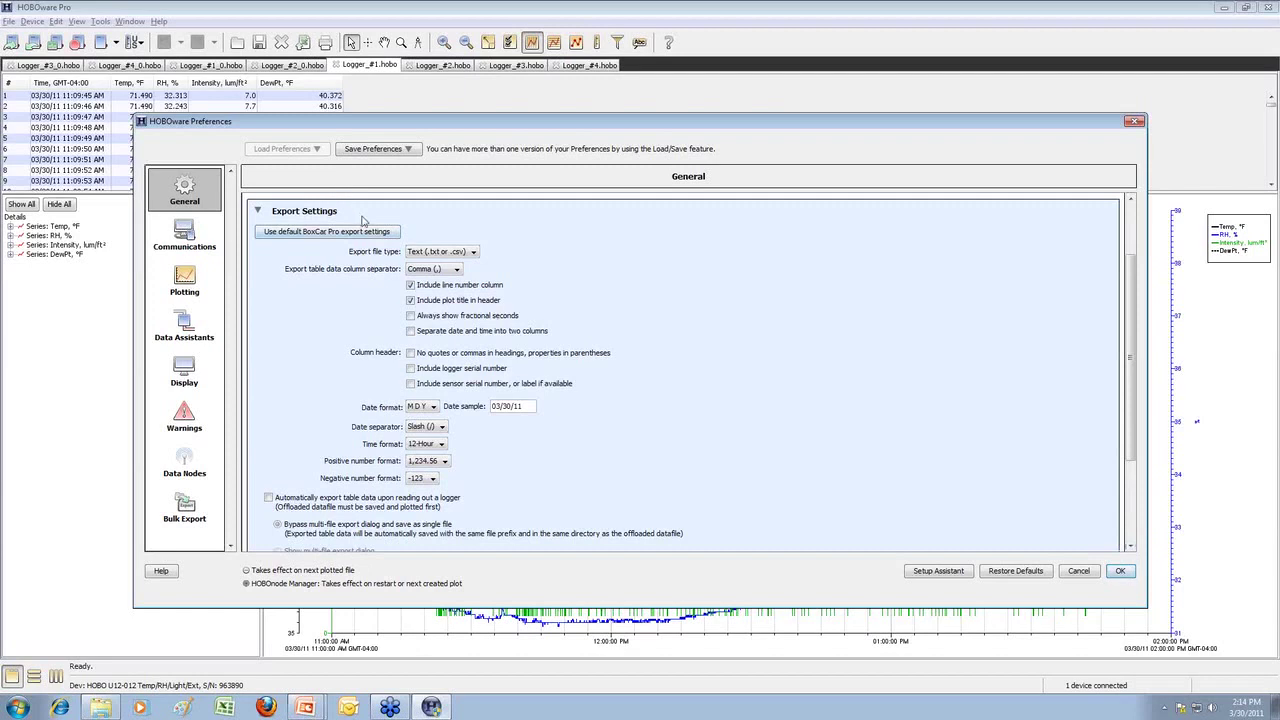
Step: In Export Settings, keep text files with comma separators, separate date and time into two columns, and include the sensor serial number or label
left_click(450, 253)
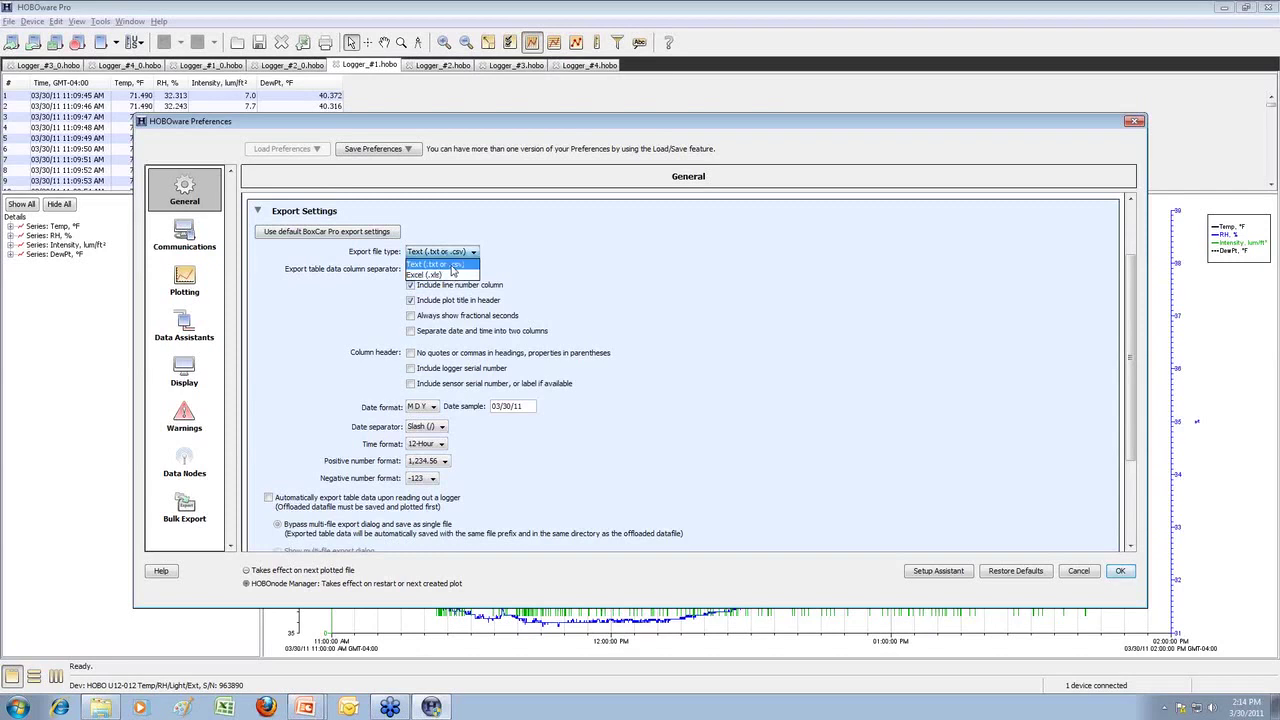
left_click(451, 266)
left_click(455, 269)
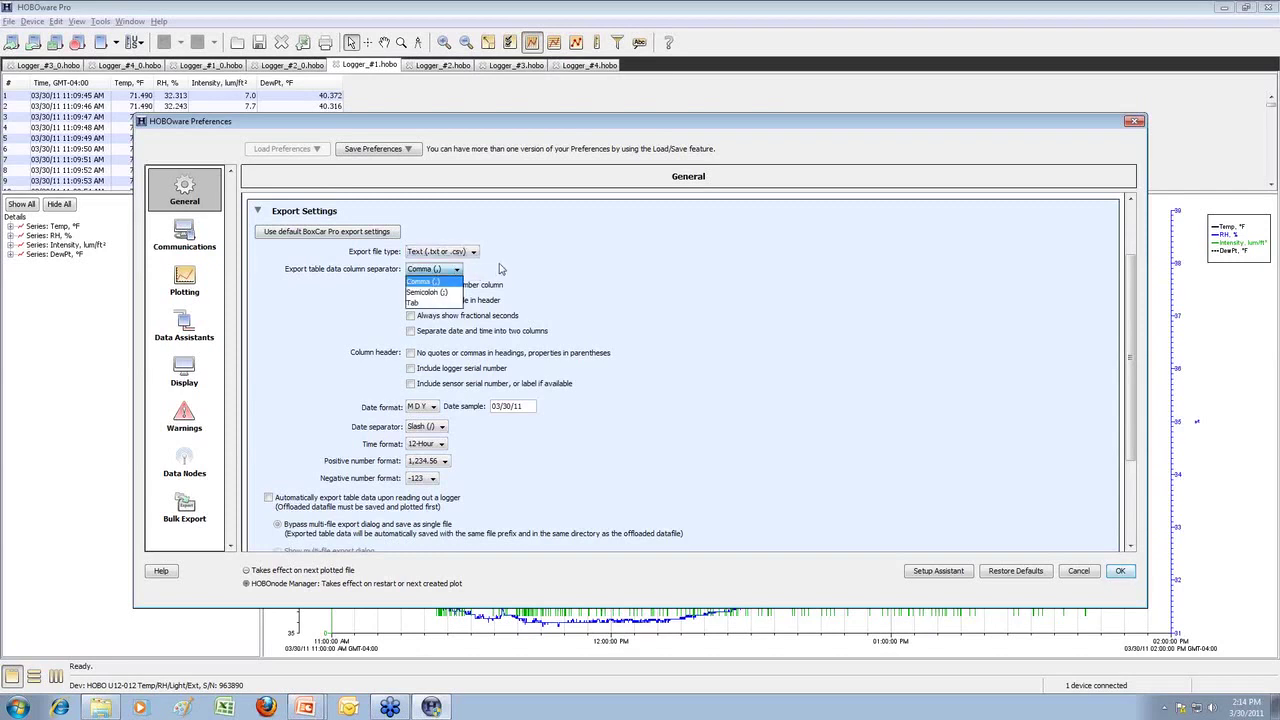
left_click(500, 268)
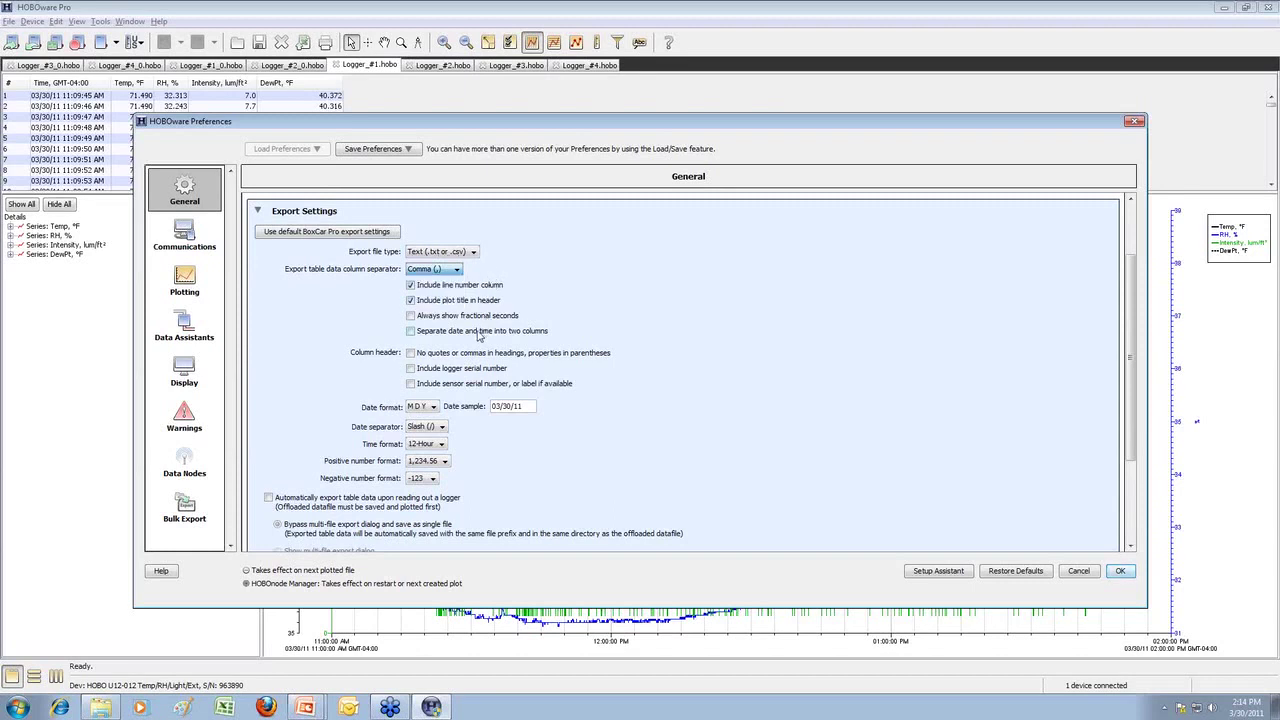
left_click(411, 333)
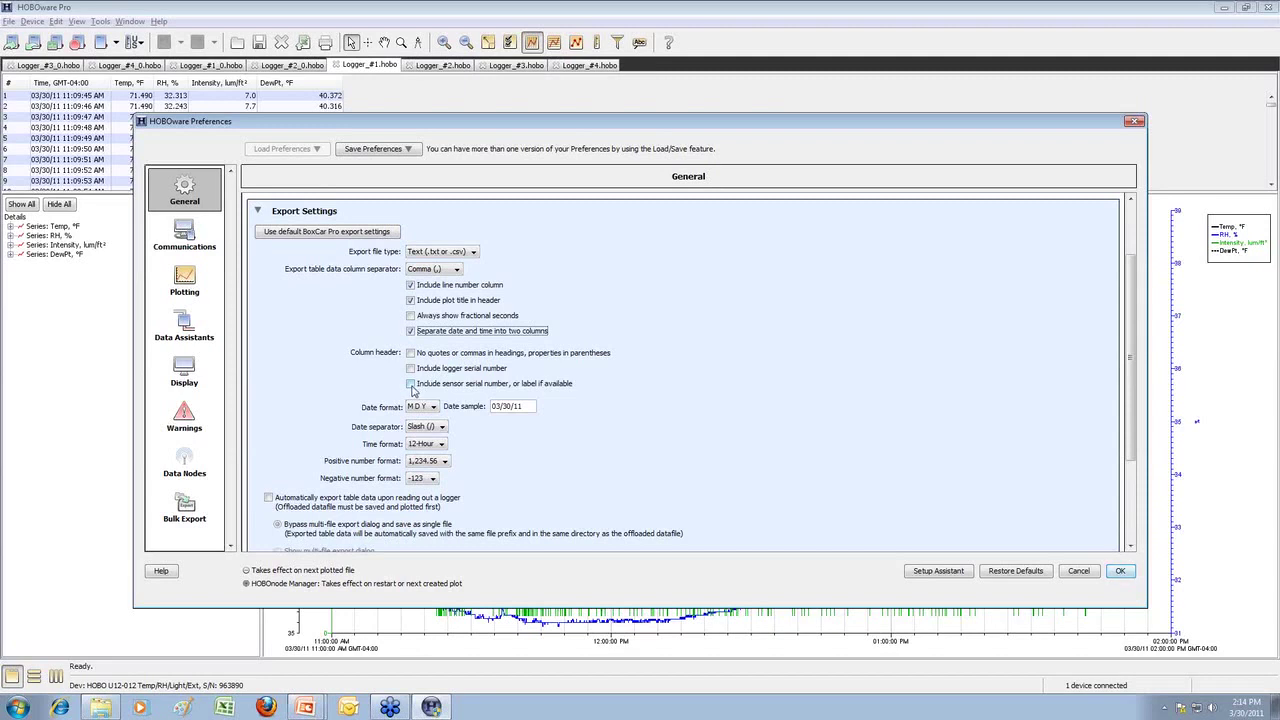
left_click(411, 385)
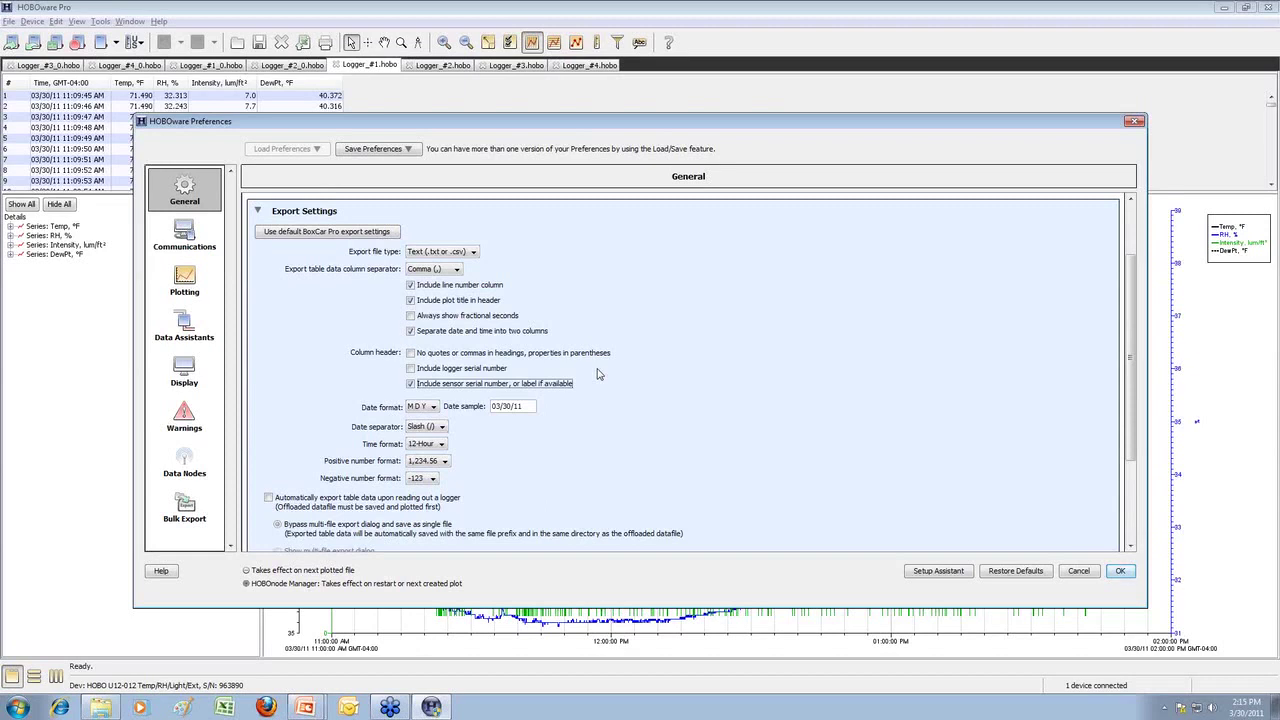
Step: Examine the available date format, date separator, time format and negative number format choices for exports
left_click(433, 407)
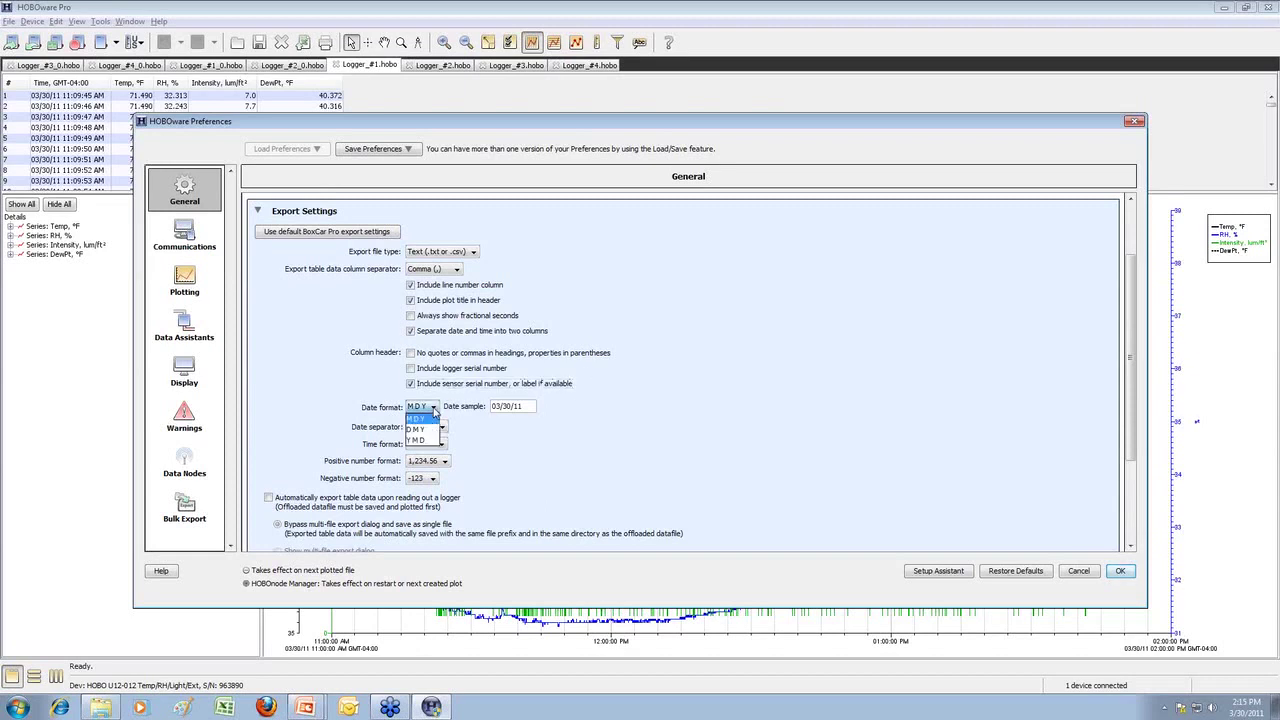
left_click(455, 420)
left_click(436, 428)
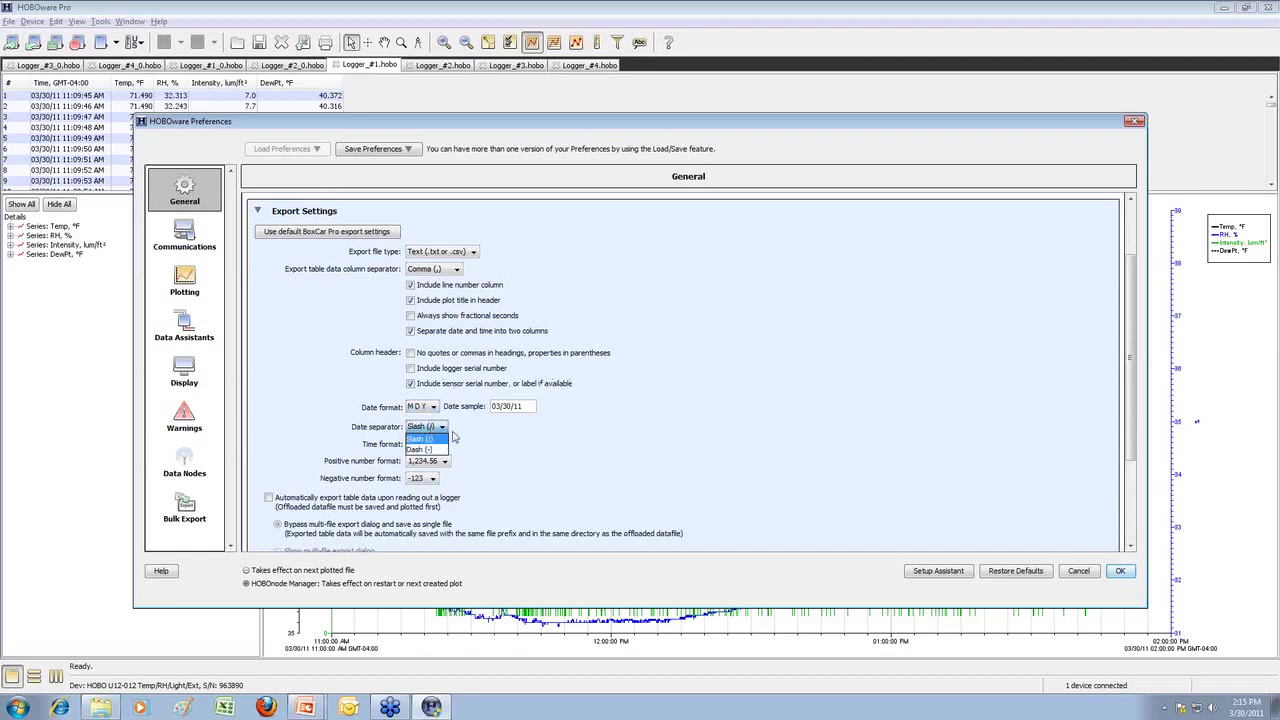
left_click(464, 437)
left_click(449, 444)
left_click(465, 447)
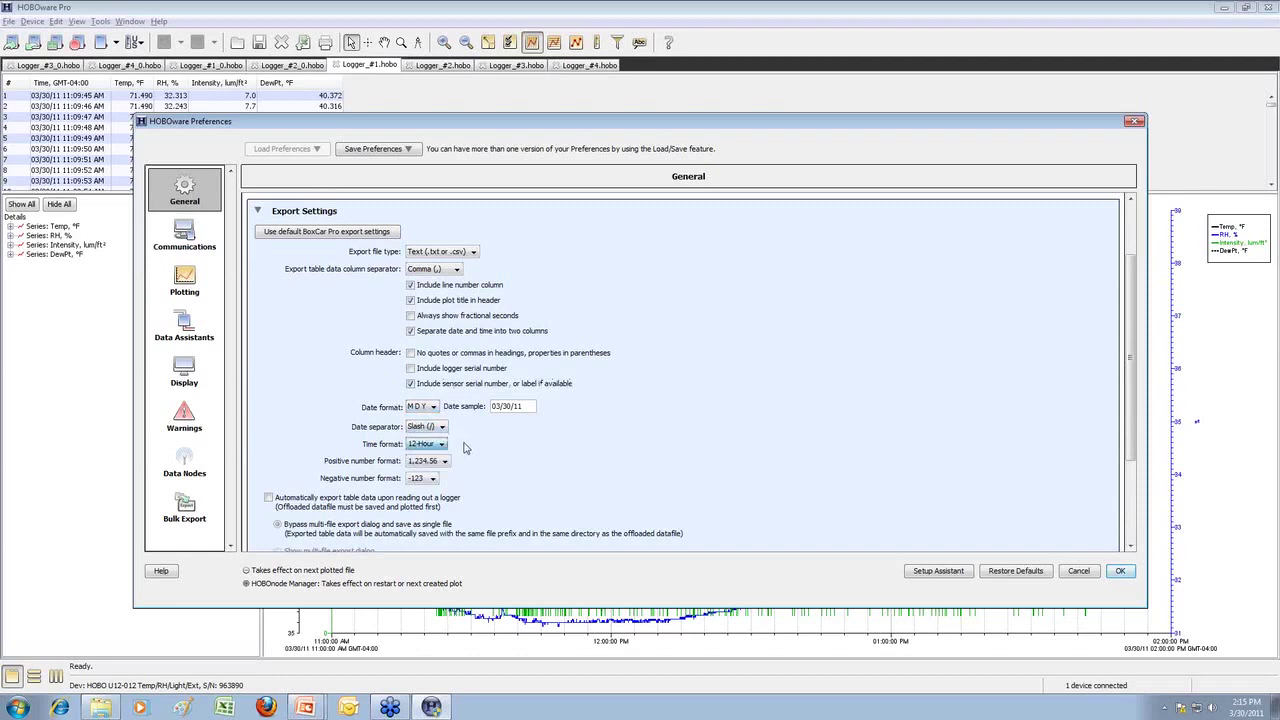
left_click(426, 478)
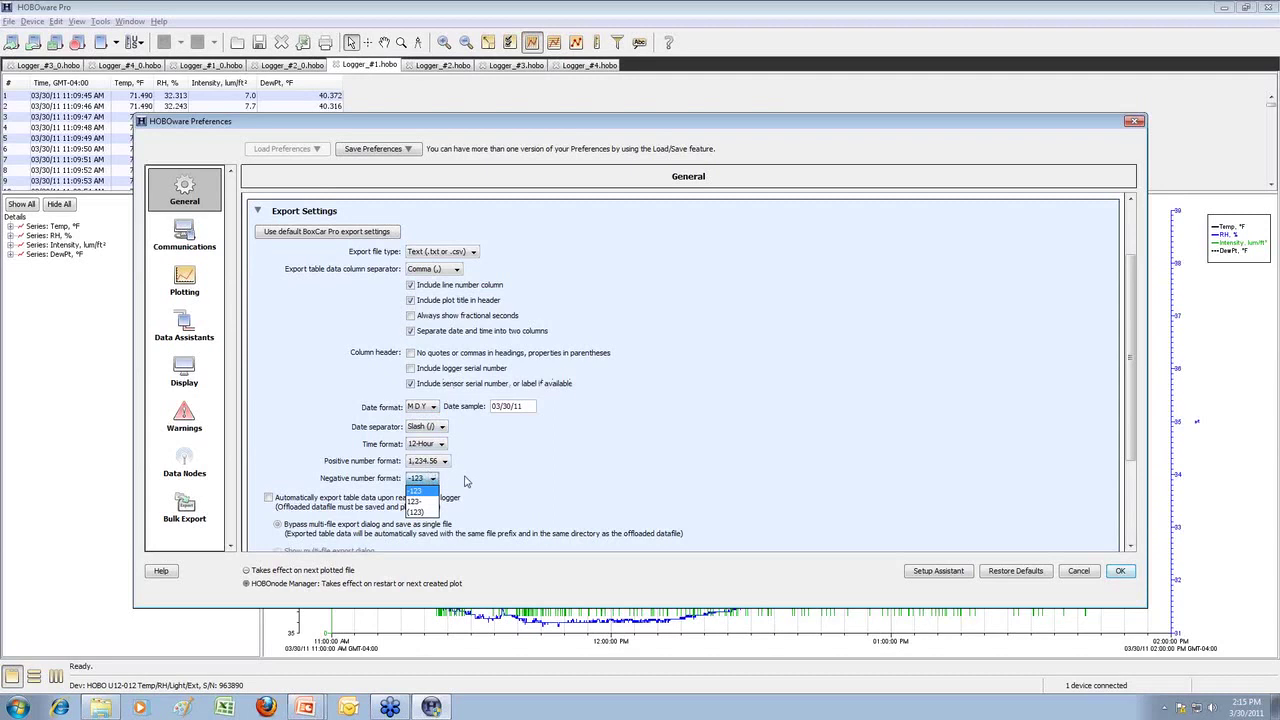
left_click(467, 482)
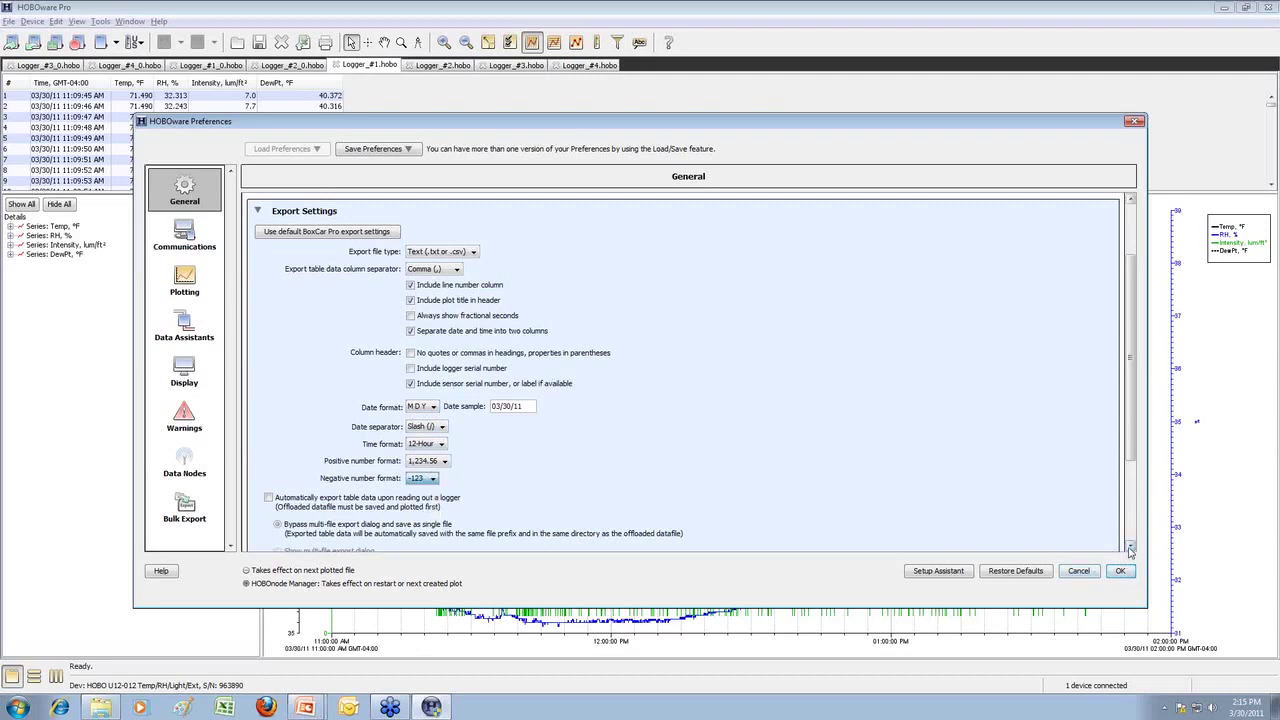
Step: Try enabling automatic table data export upon reading out a logger, examine its multi-file options, and disable it again
left_click(268, 498)
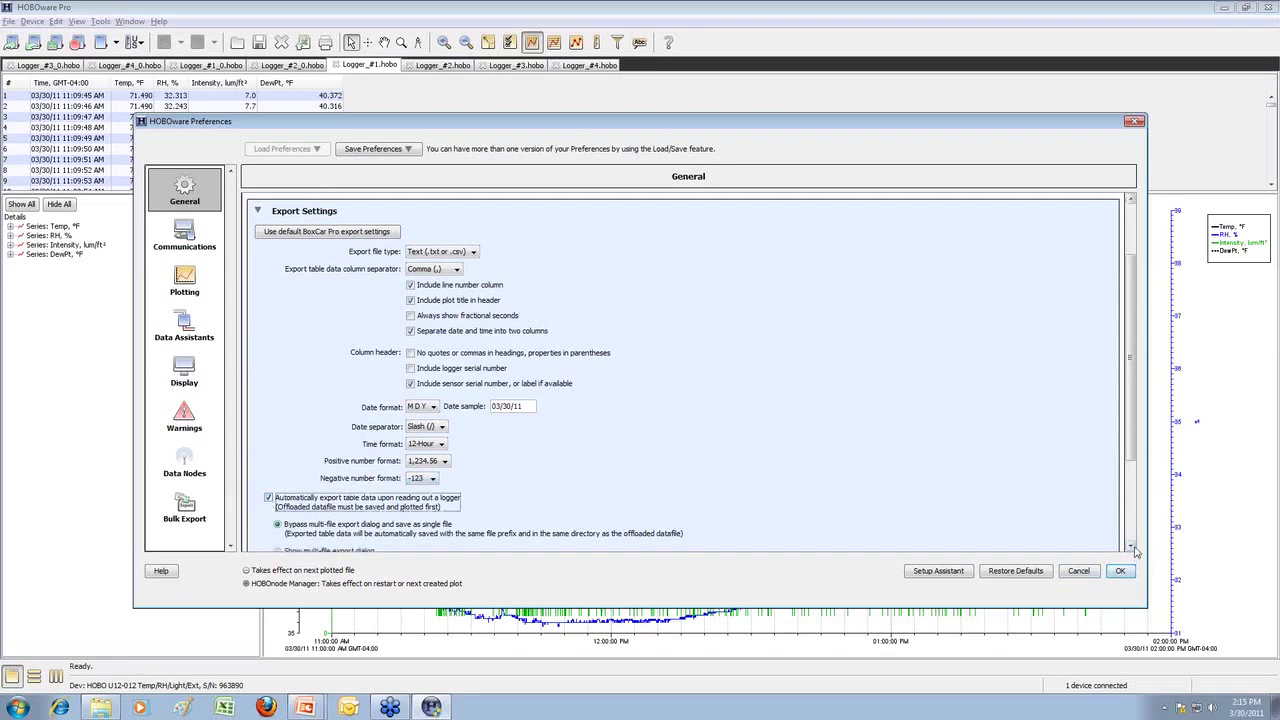
scroll(1135, 550, "down", 3)
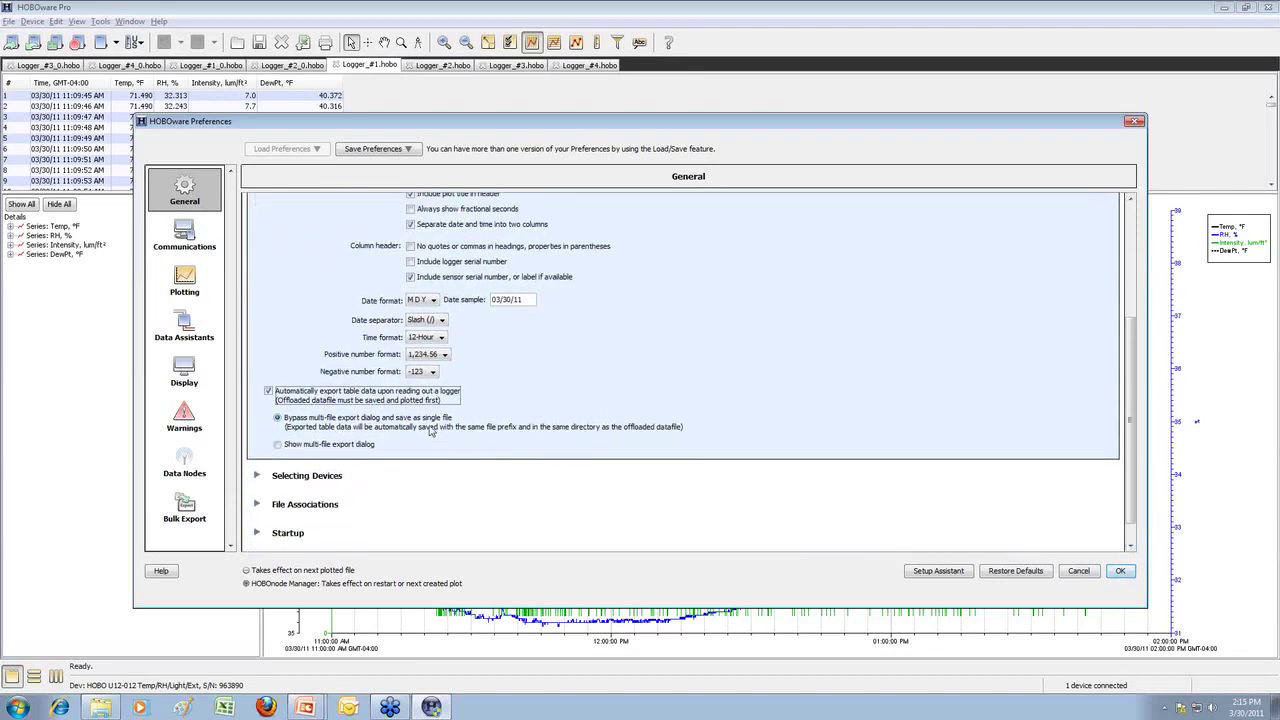
left_click(268, 391)
Step: Review the export settings once more and apply the preferences
scroll(1131, 298, "up", 3)
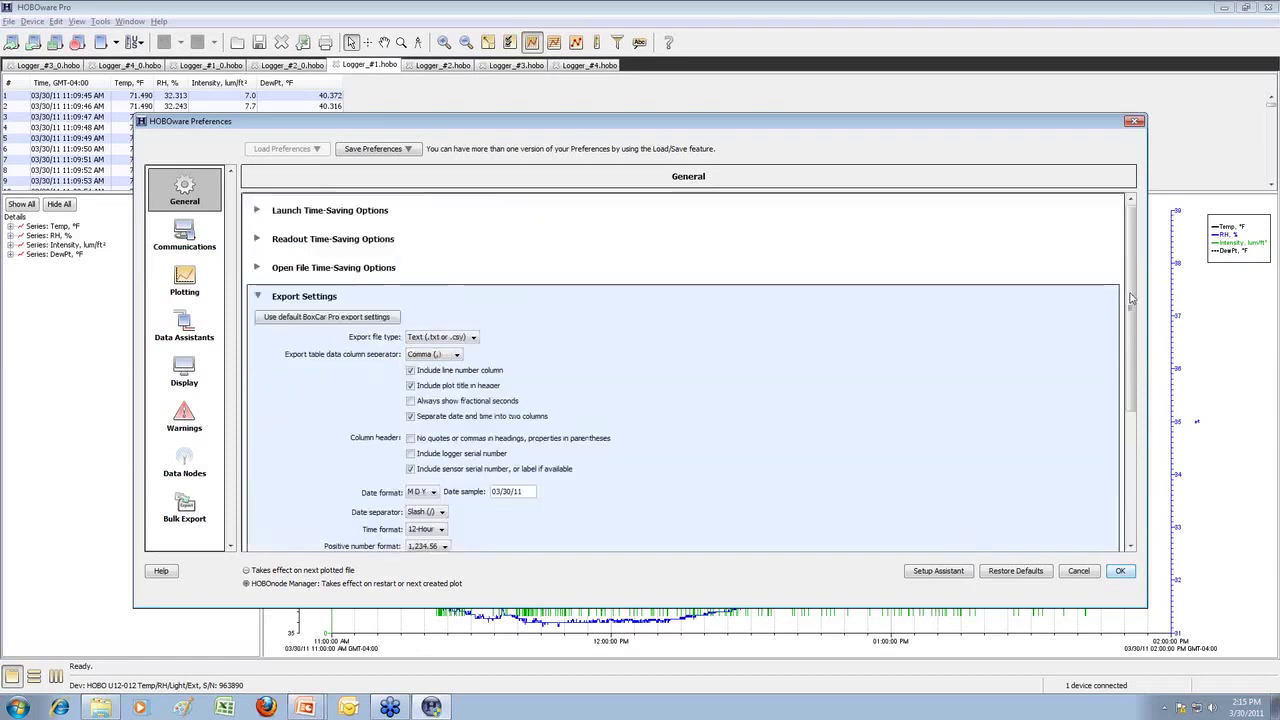
left_click_drag(1131, 298, 1131, 367)
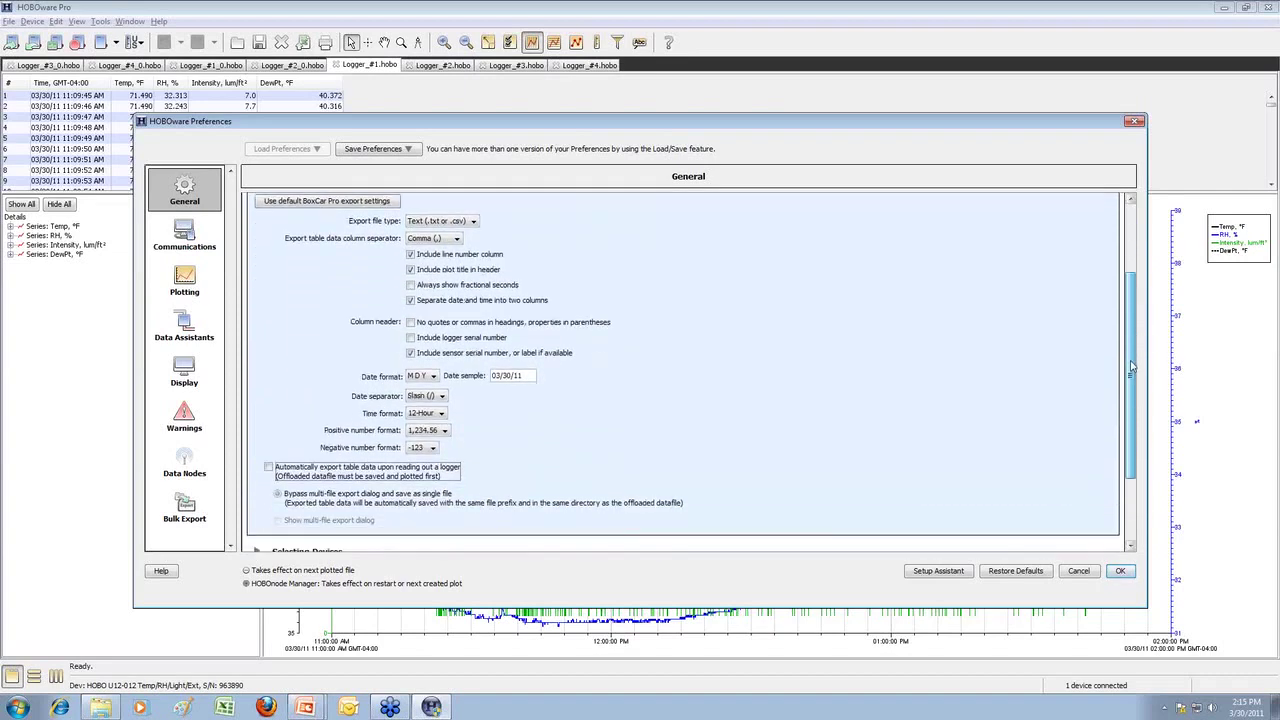
left_click(1120, 571)
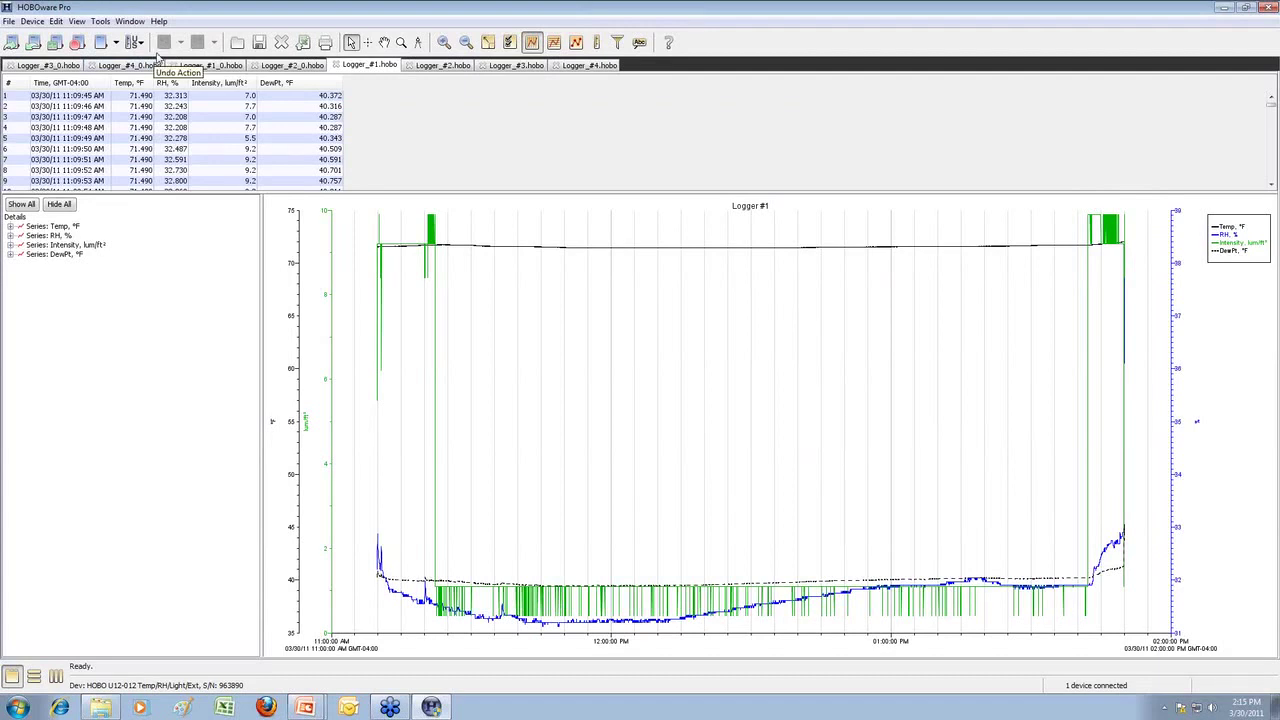
Step: Switch to the PowerPoint slide show and advance past the Export Setting slide to the Bulk Export Tool slide
key("alt+Tab")
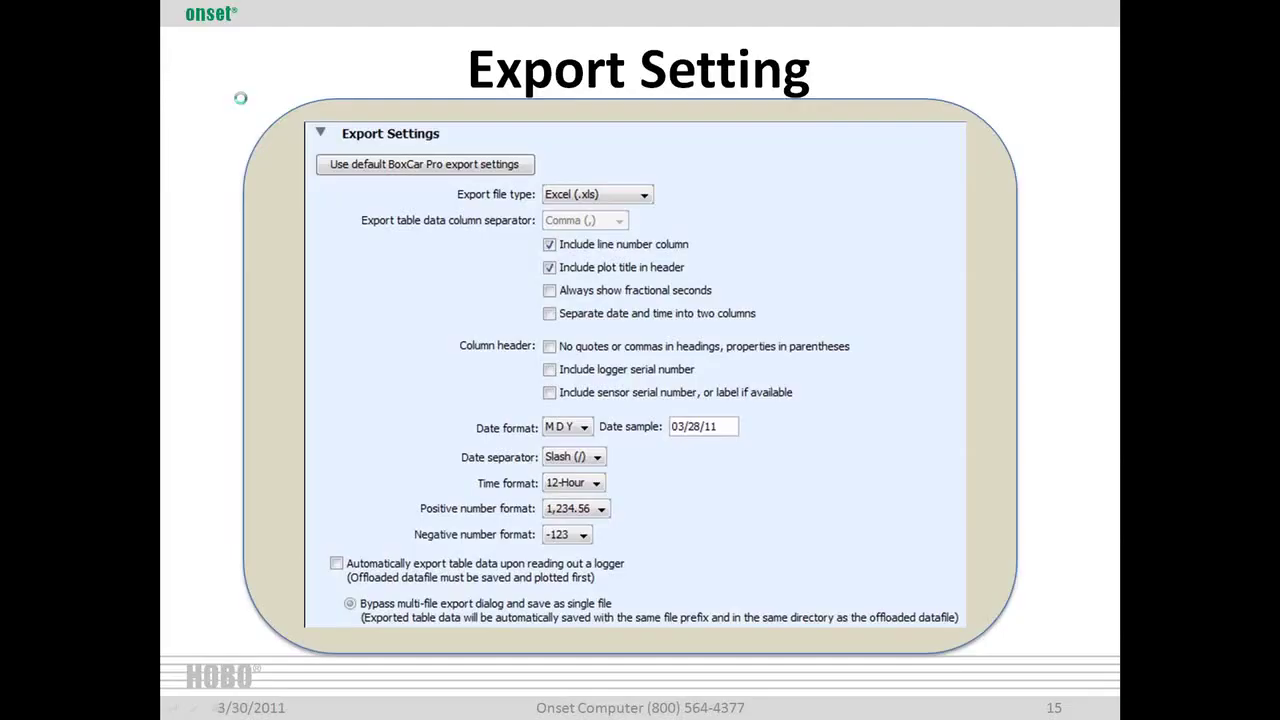
left_click(241, 103)
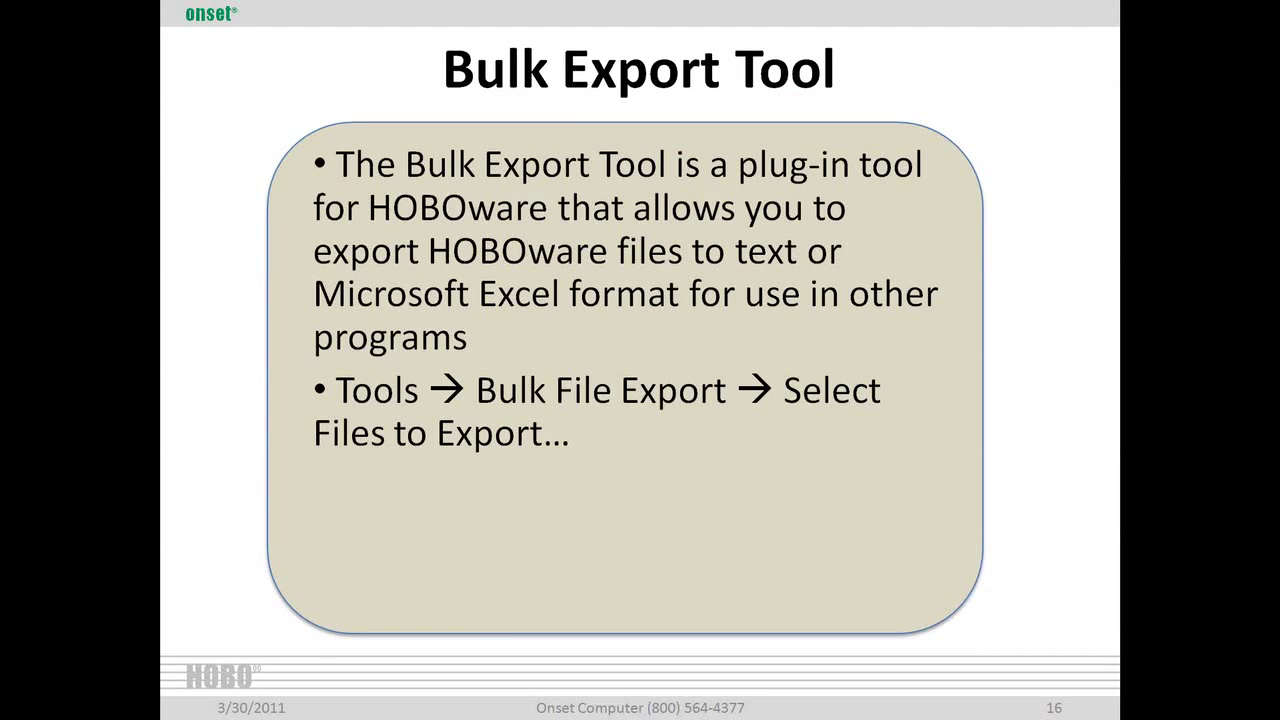
Step: Switch to HOBOware Pro and select all eight Logger datafiles in the desktop's webinar 3-30-11 folder for bulk file export
key("alt+Tab")
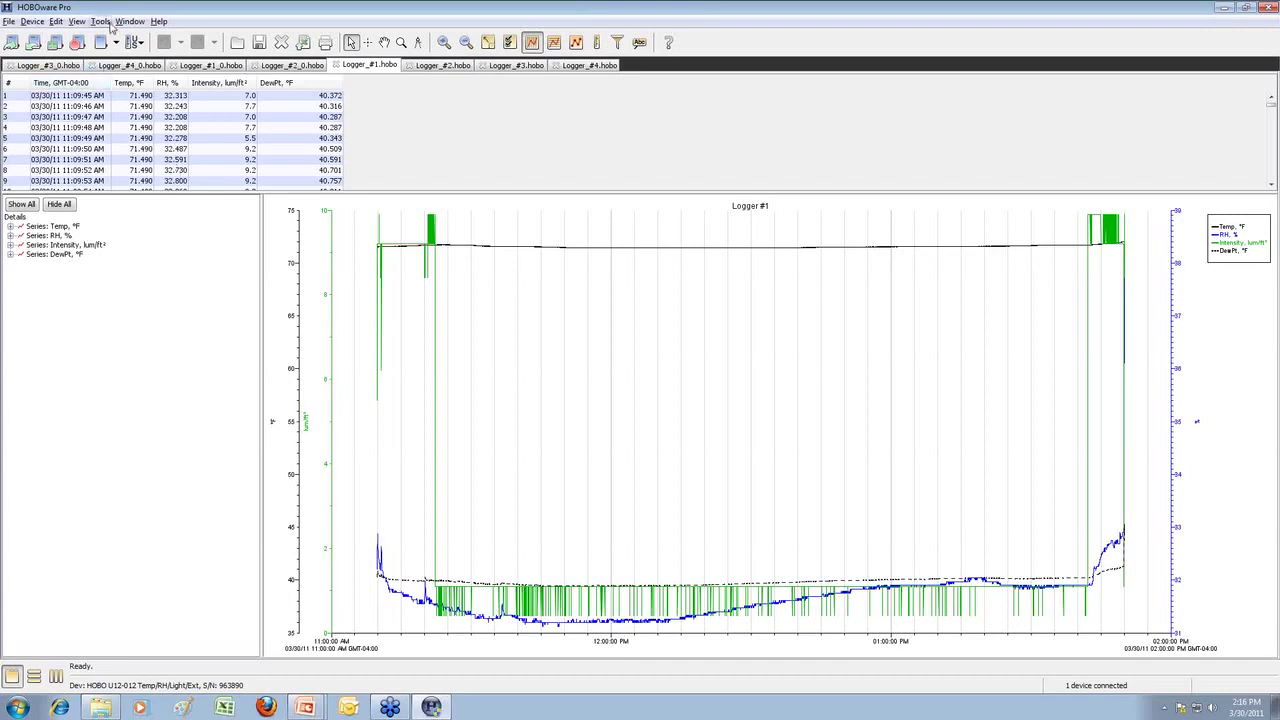
left_click(104, 22)
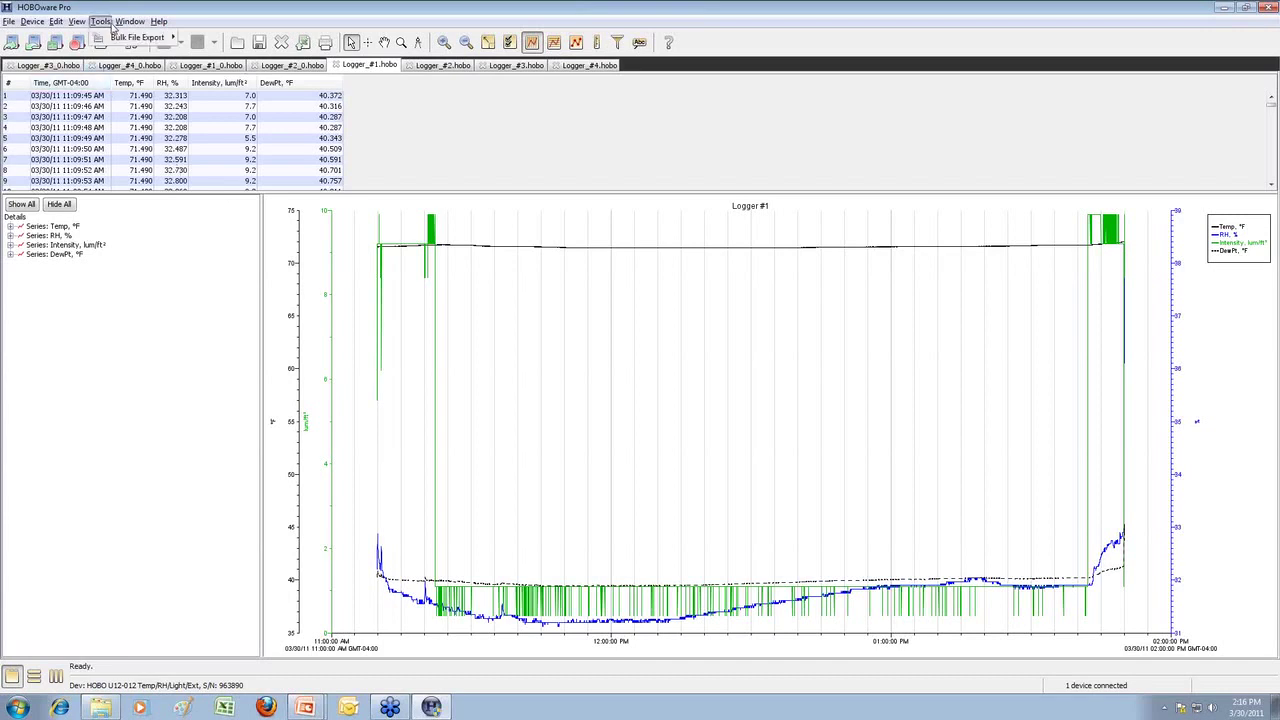
mouse_move(159, 21)
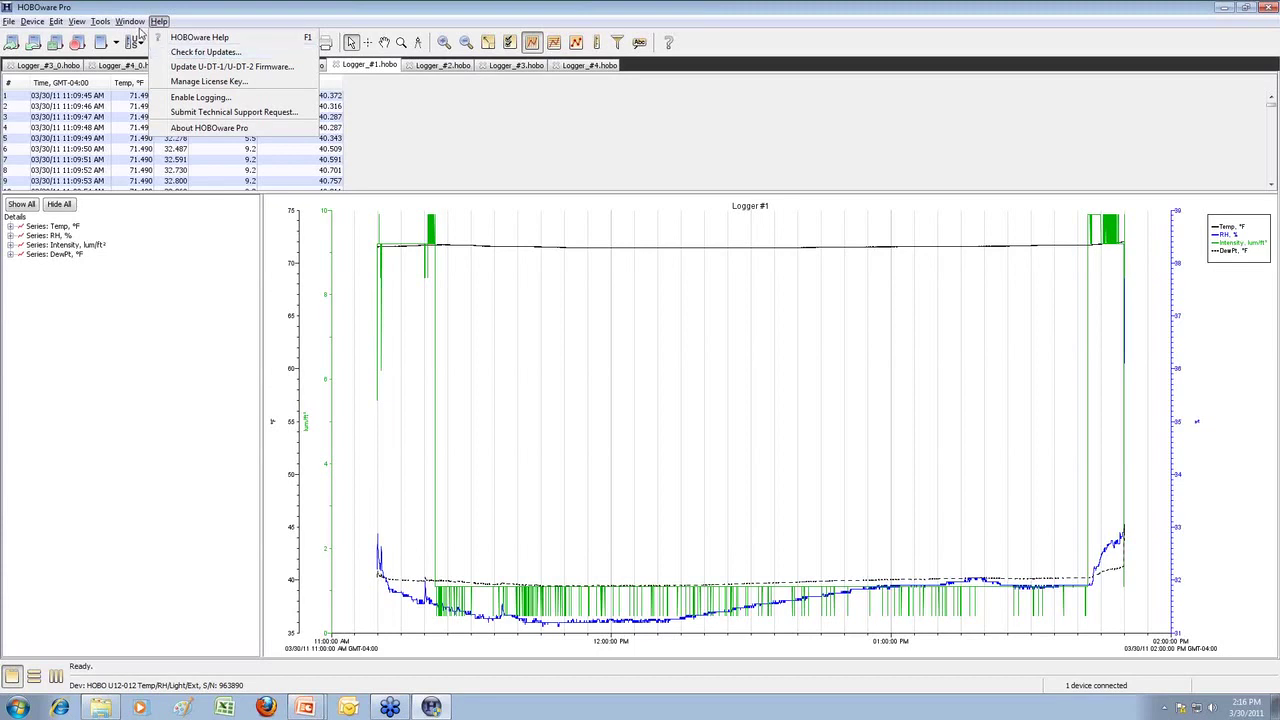
mouse_move(101, 28)
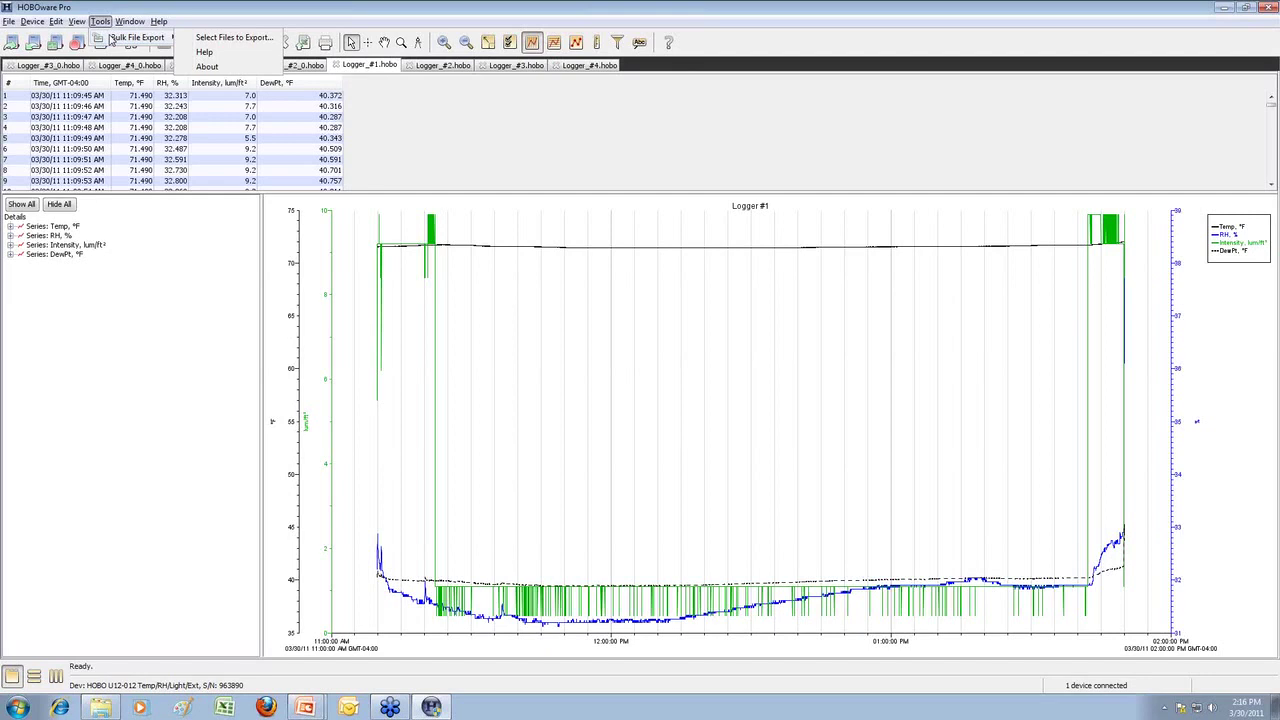
left_click(200, 39)
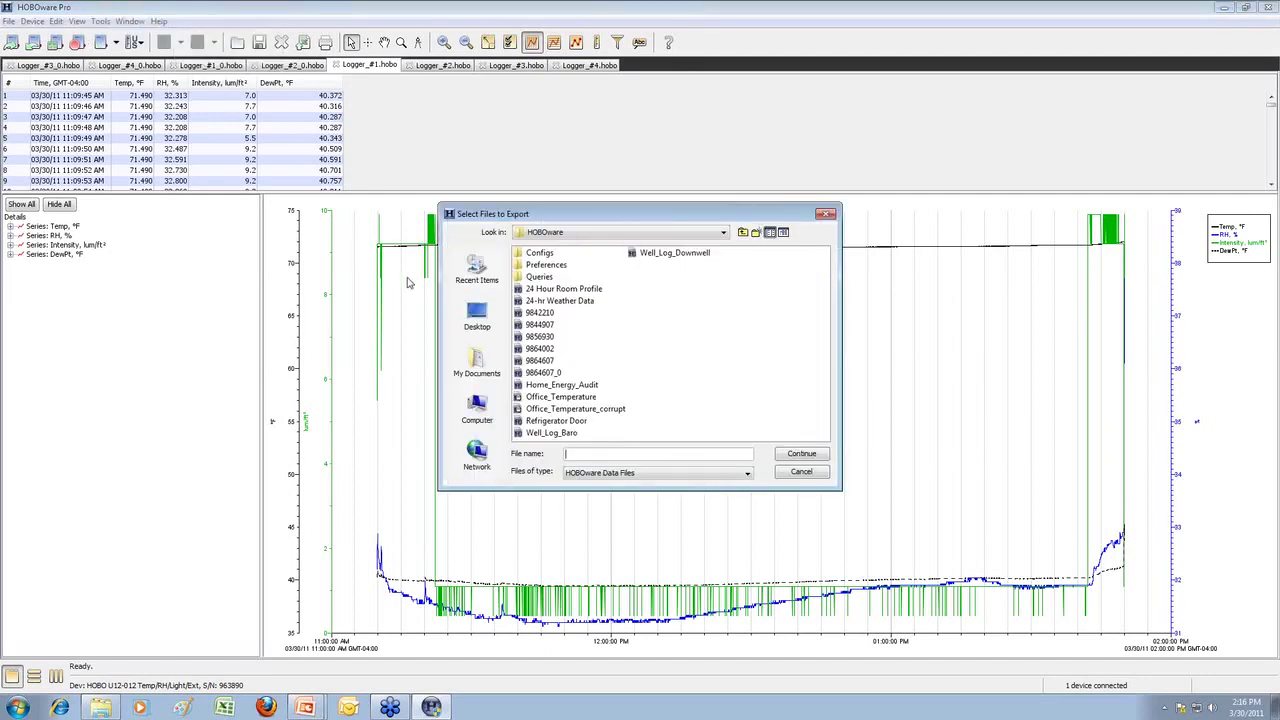
left_click(478, 318)
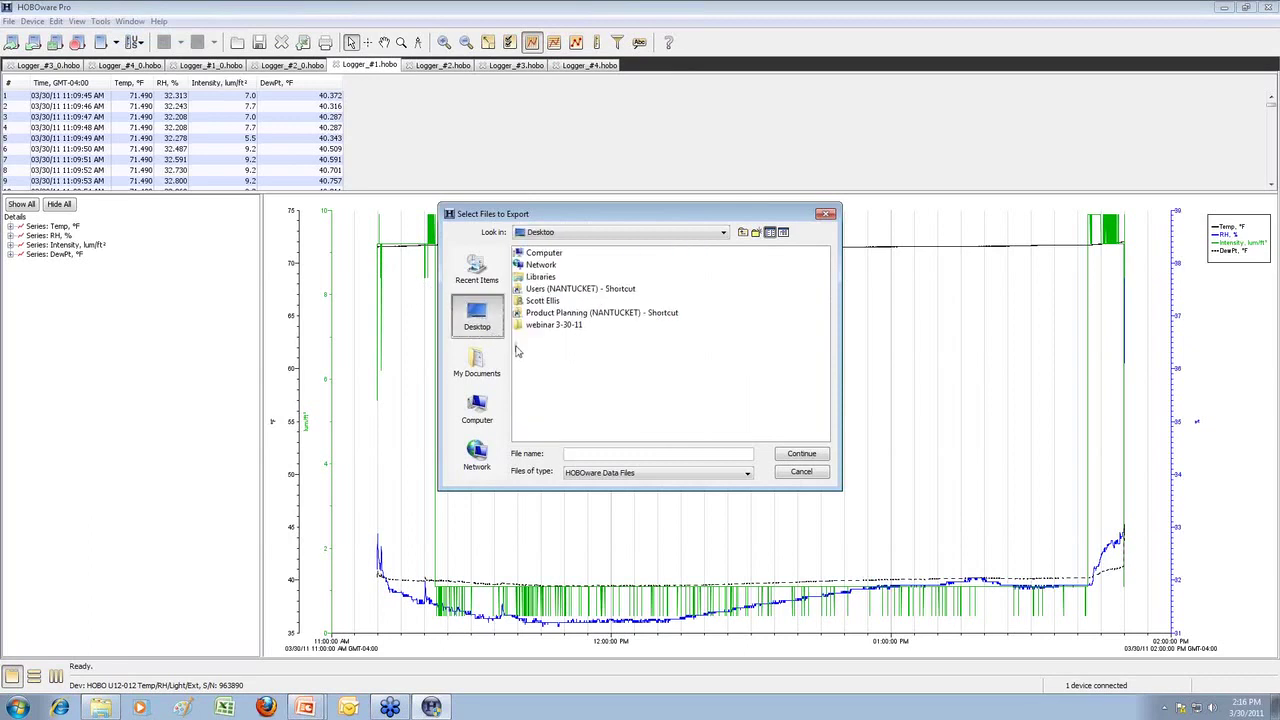
double_click(541, 326)
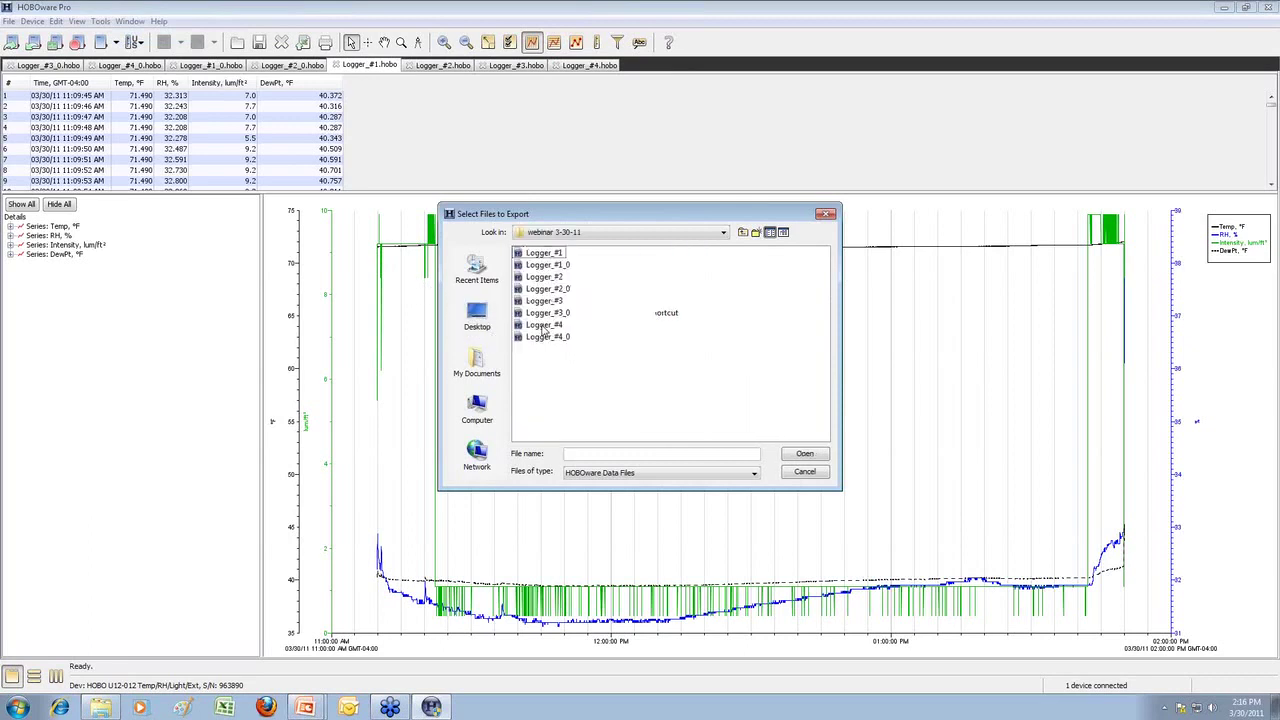
left_click(550, 256)
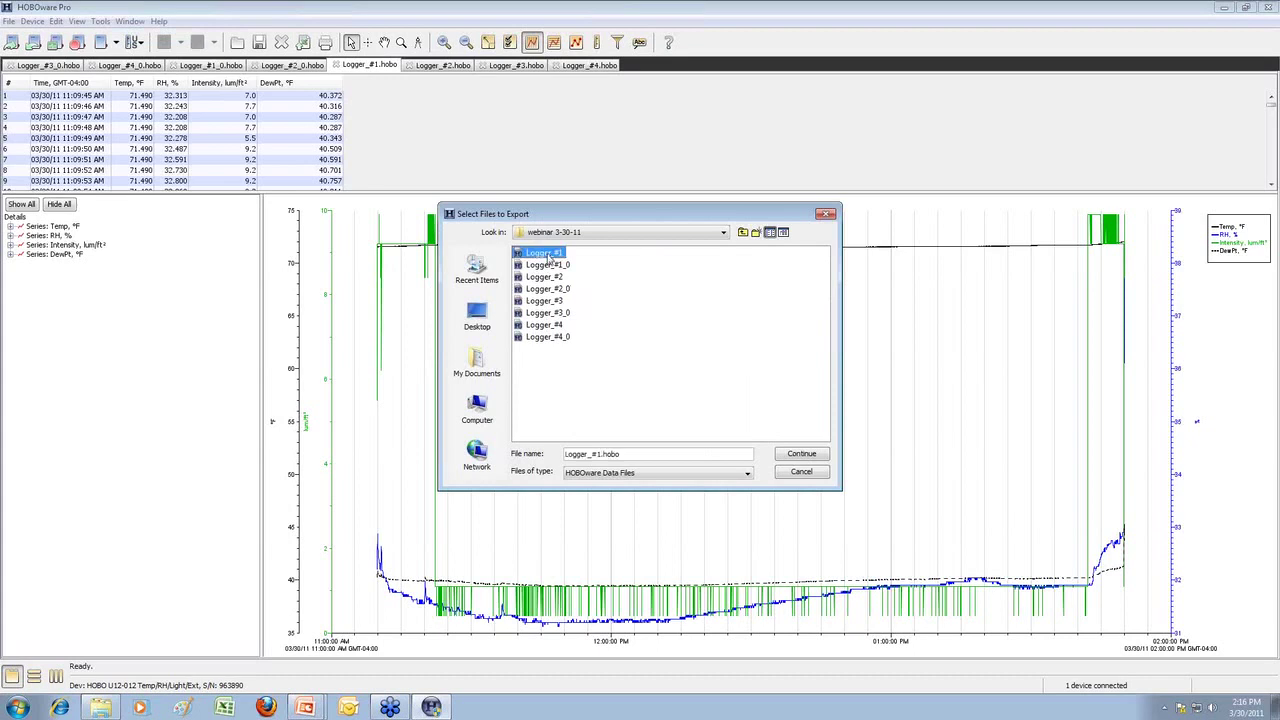
left_click(555, 338, "shift")
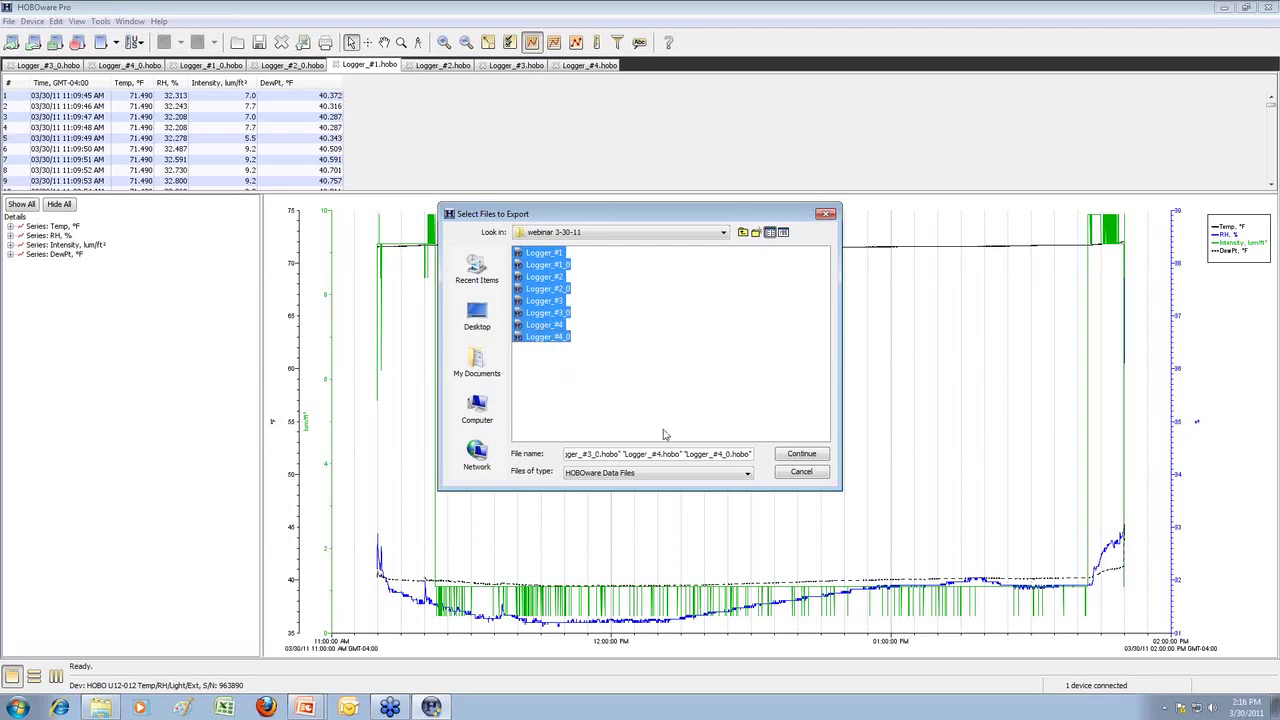
left_click(816, 459)
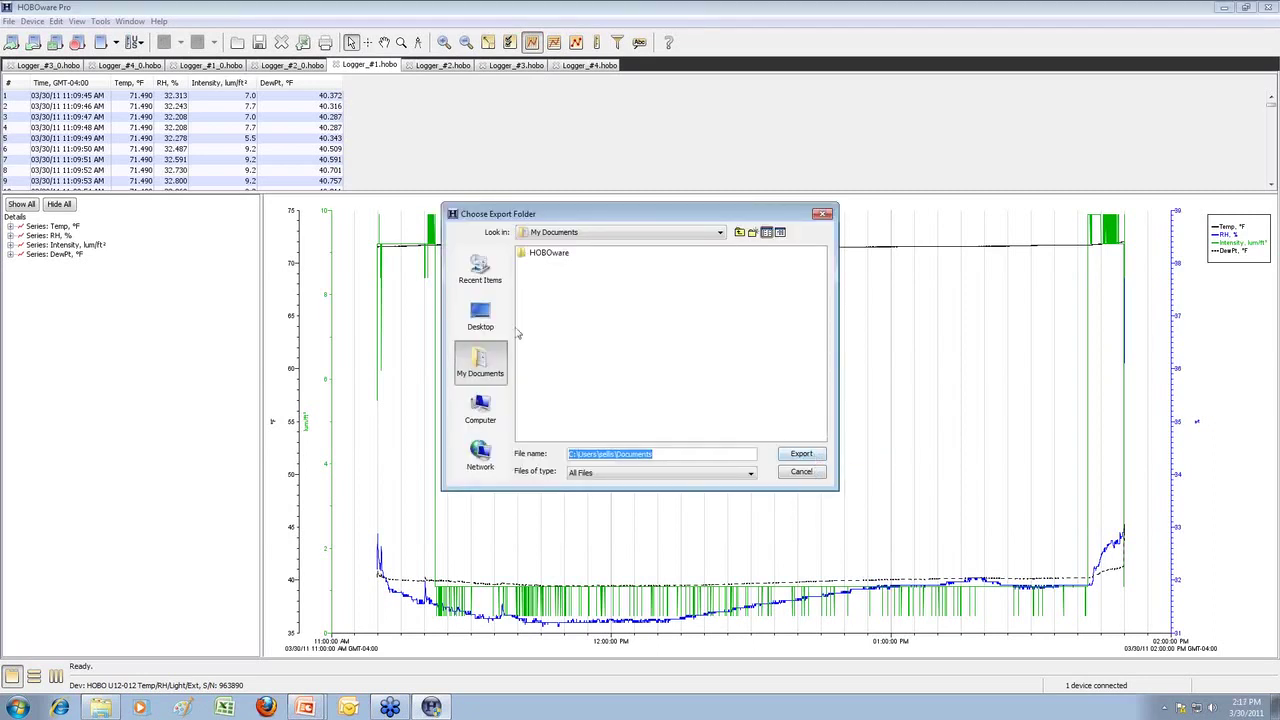
Step: Create a folder named export on the Desktop, bulk export the selected datafiles into it and dismiss the completion notice
left_click(483, 328)
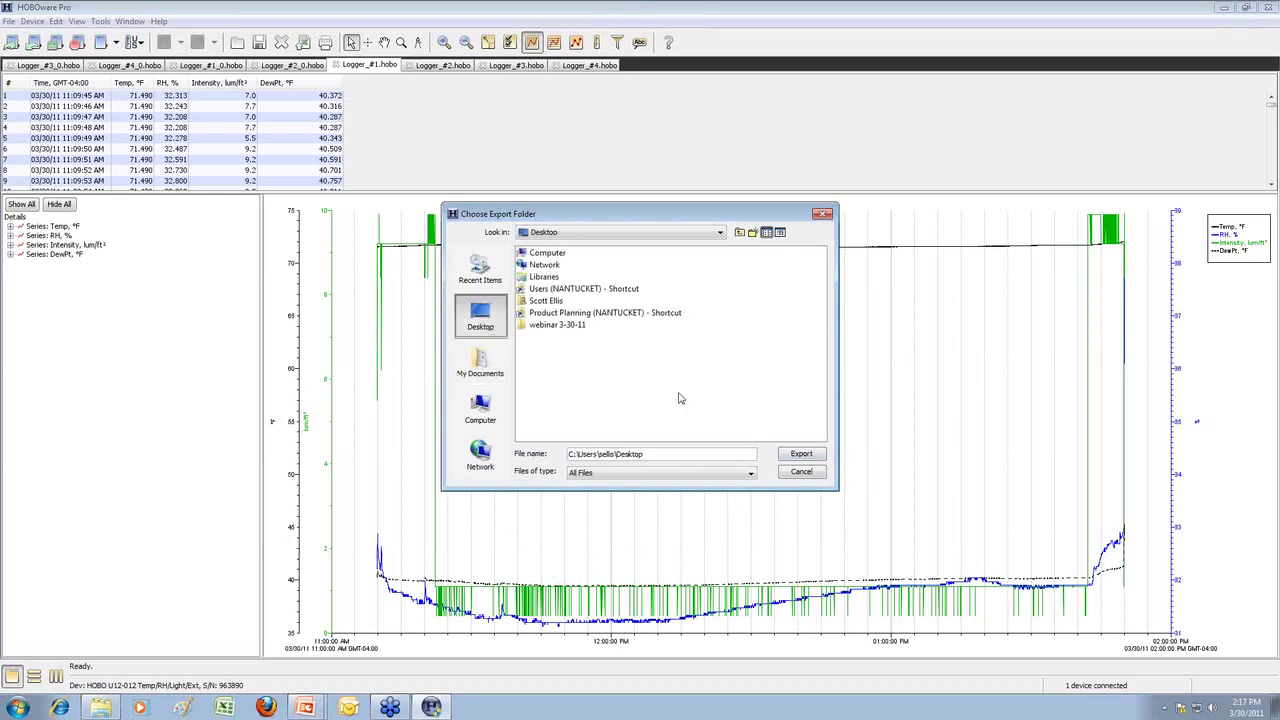
left_click(752, 232)
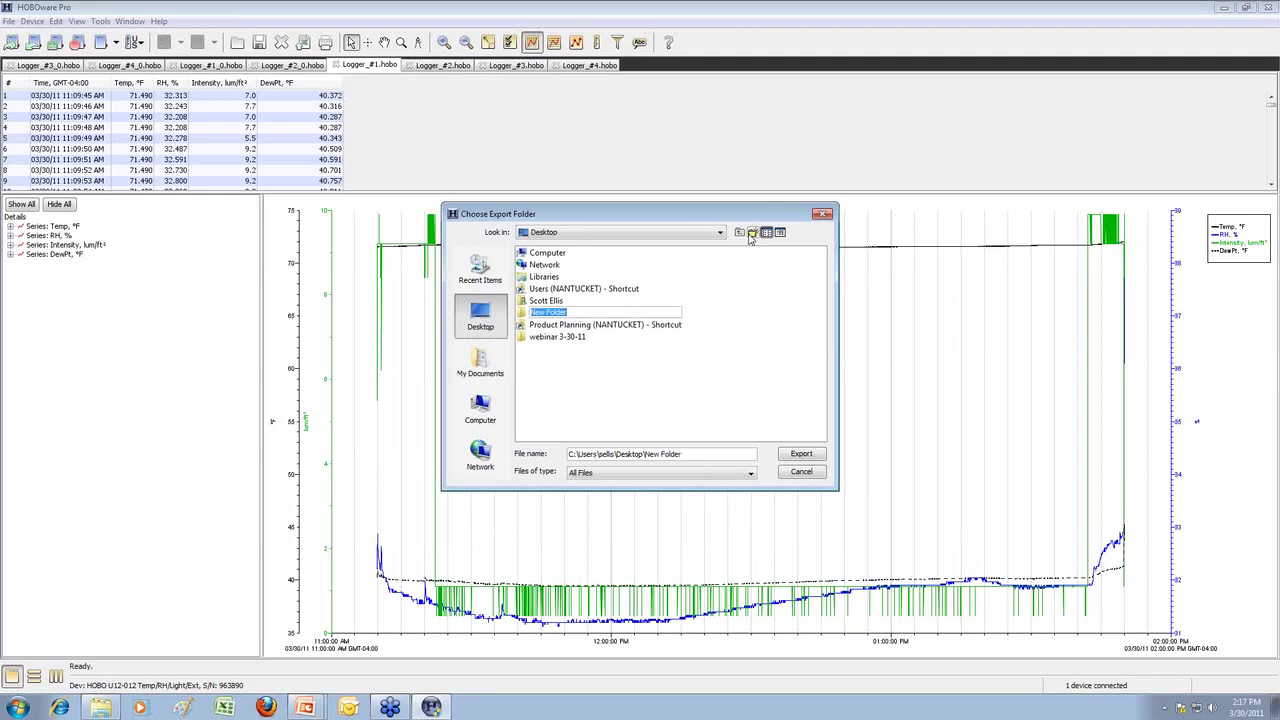
type("export")
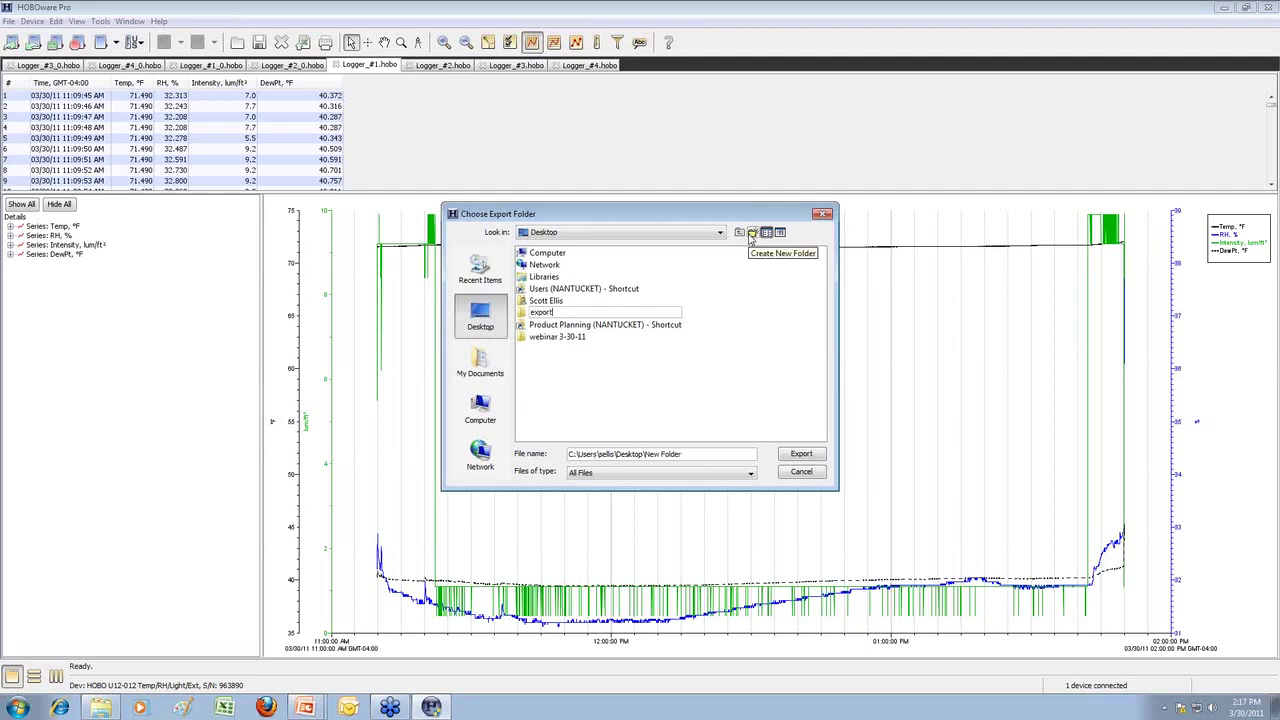
key("Return")
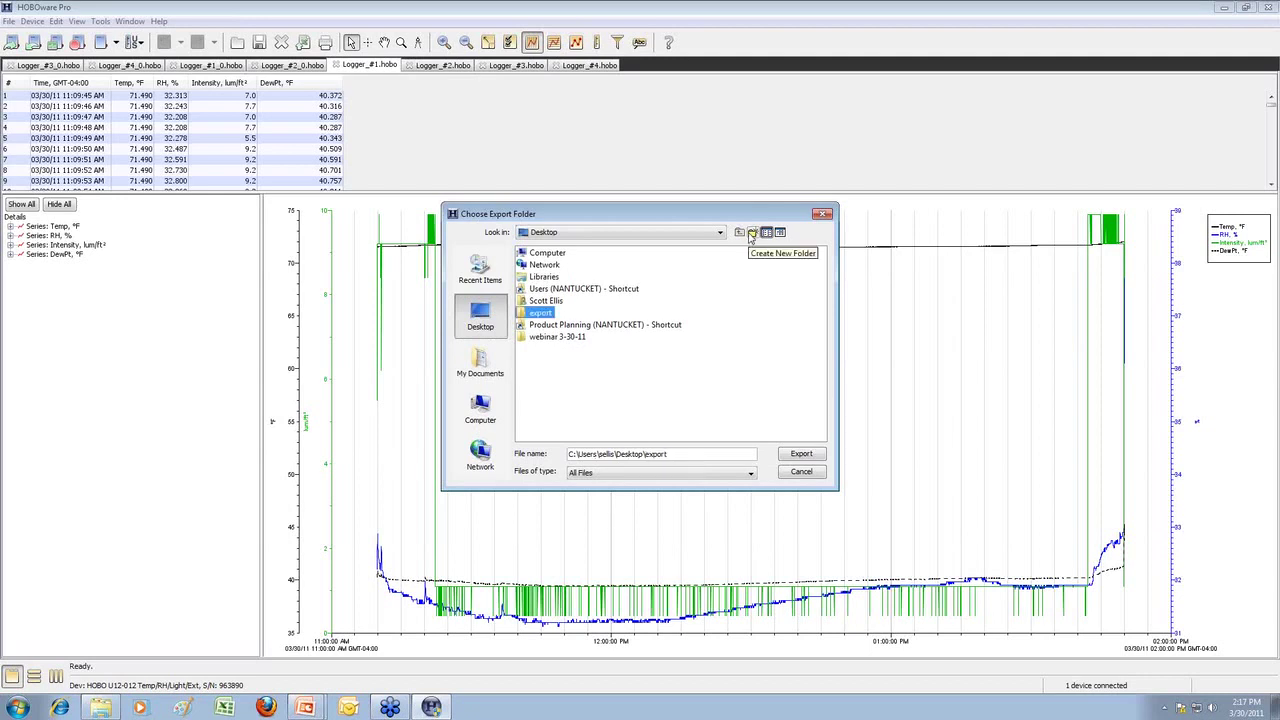
double_click(547, 316)
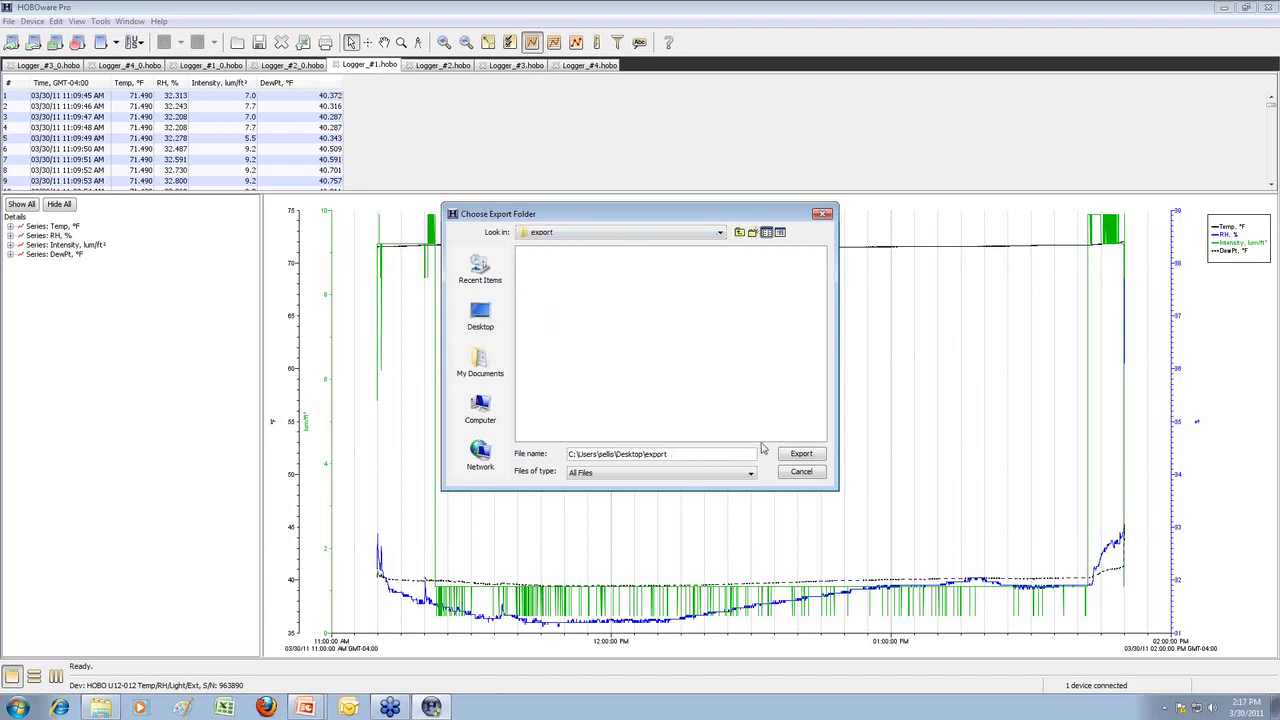
left_click(801, 454)
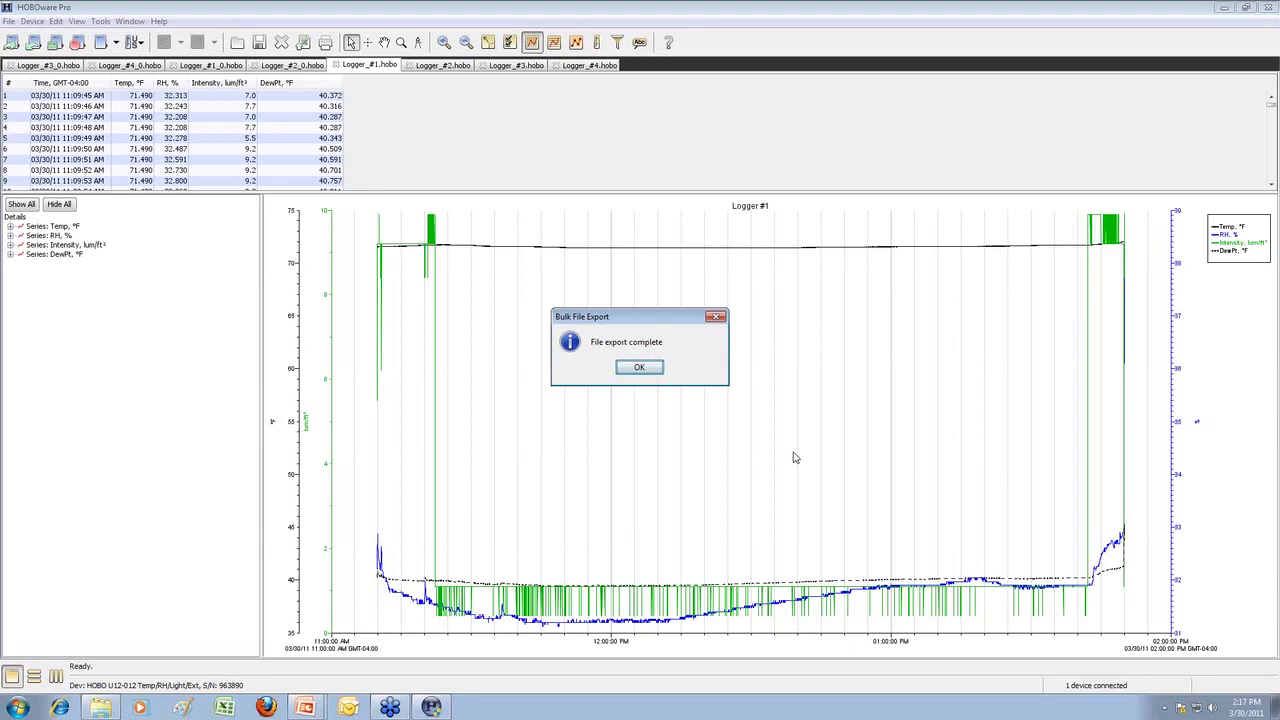
key("Return")
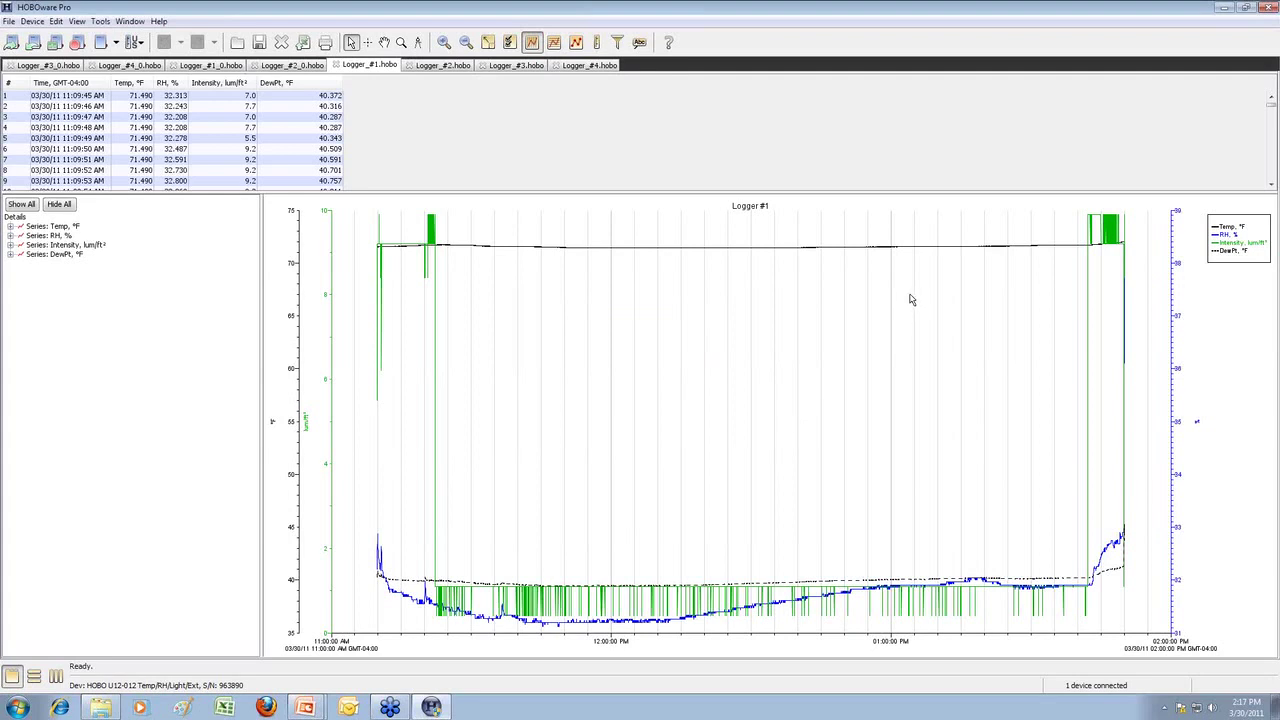
Step: Open the exported Logger_#1 file from the desktop's export folder in Excel and autofit the Date and Time columns
left_click(96, 710)
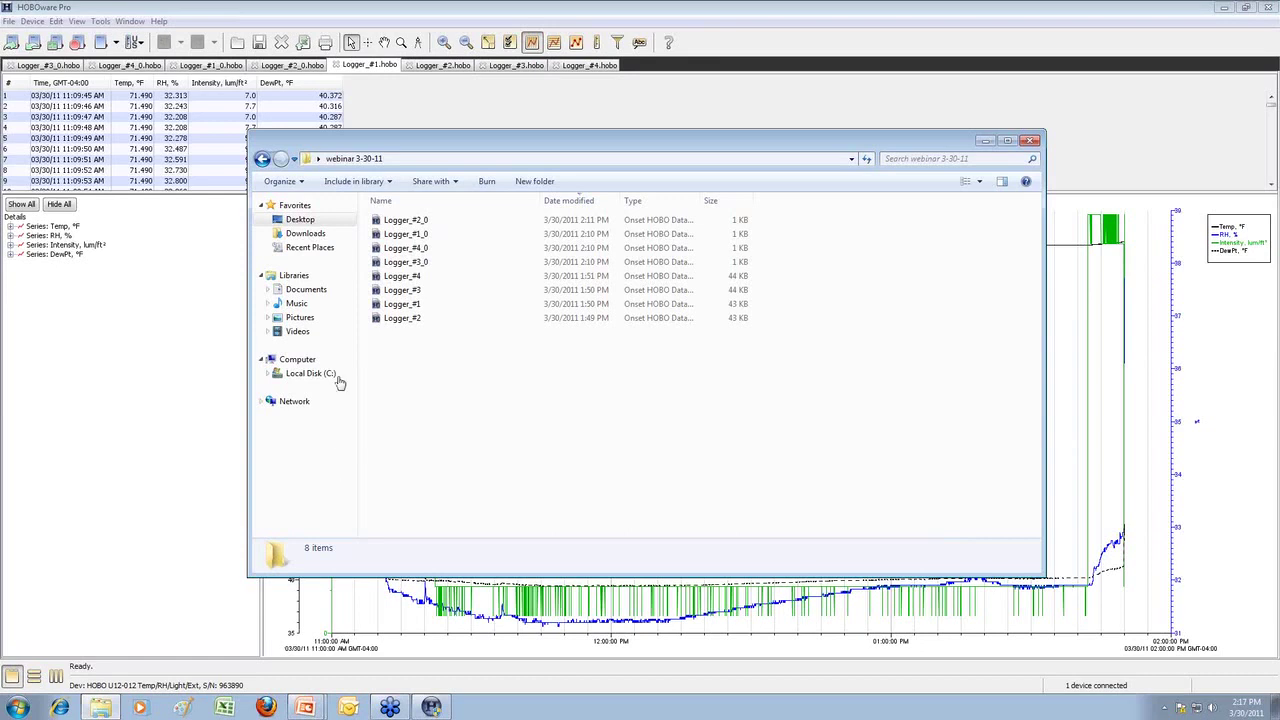
left_click(295, 221)
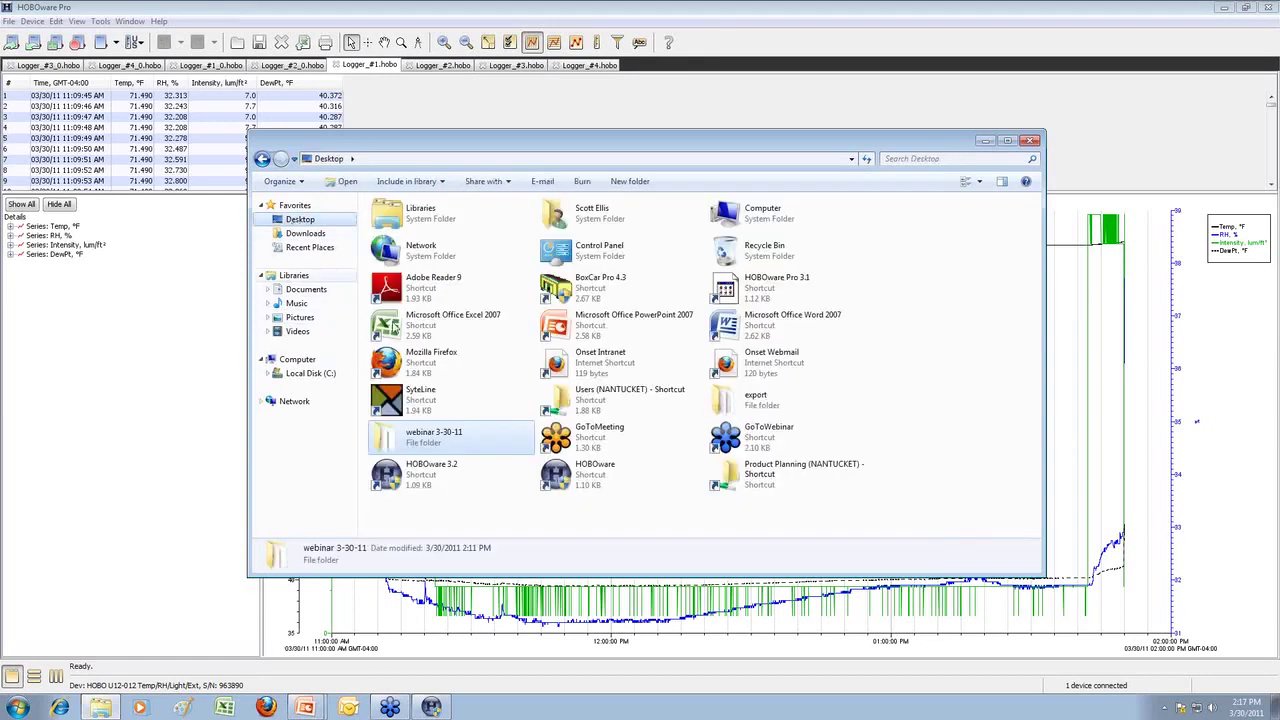
double_click(752, 400)
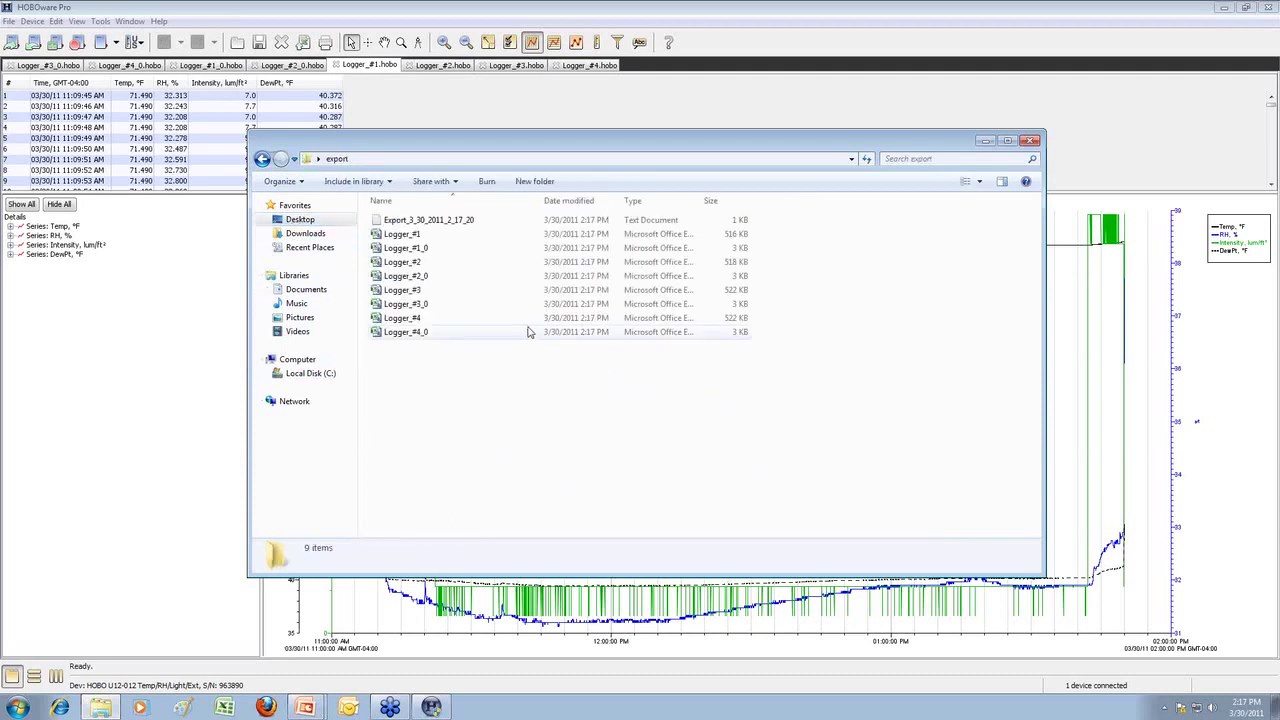
double_click(417, 237)
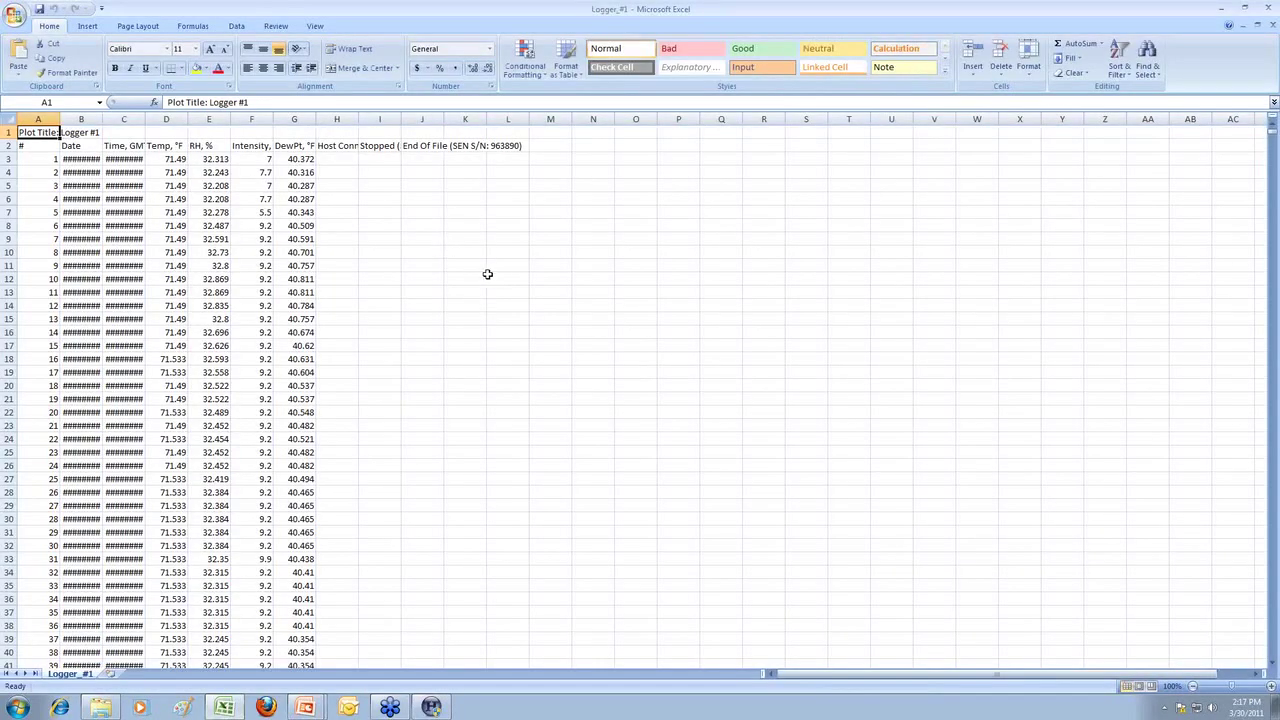
double_click(103, 119)
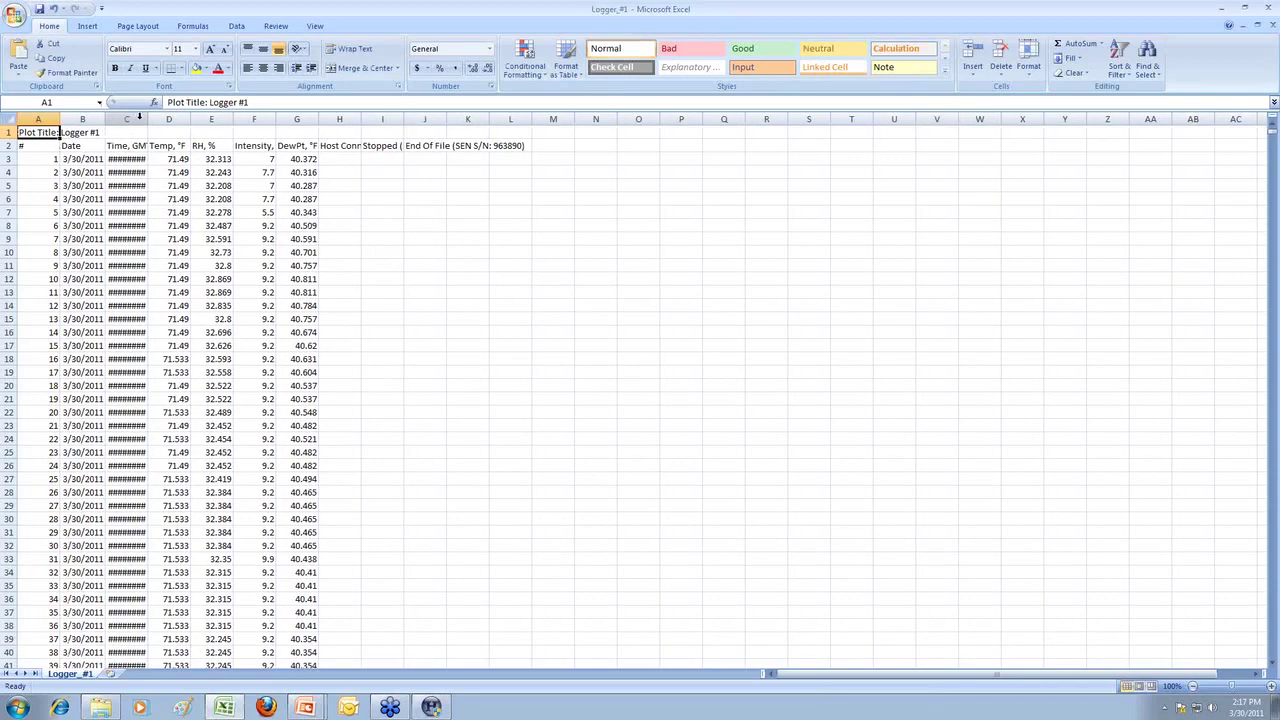
double_click(148, 119)
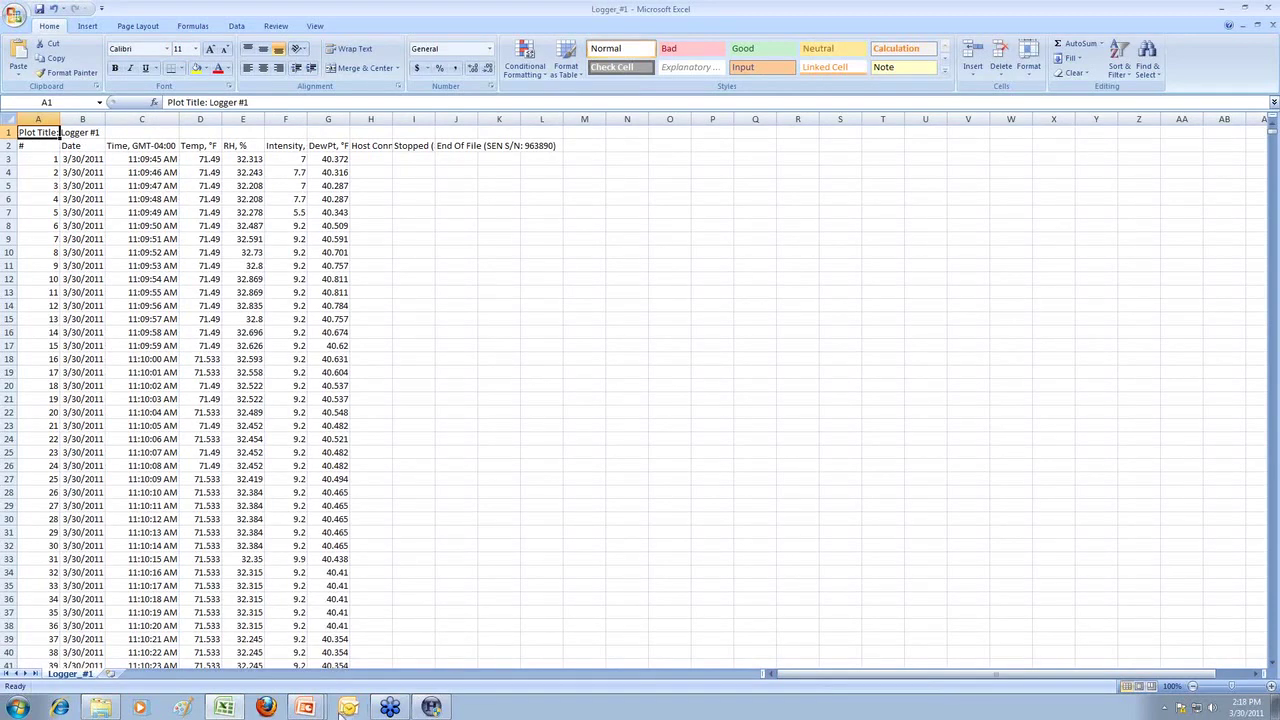
Step: Return to the export folder, read the Export_3_30_2011_2_17_20 text log in Notepad and close it
left_click(432, 708)
left_click(101, 708)
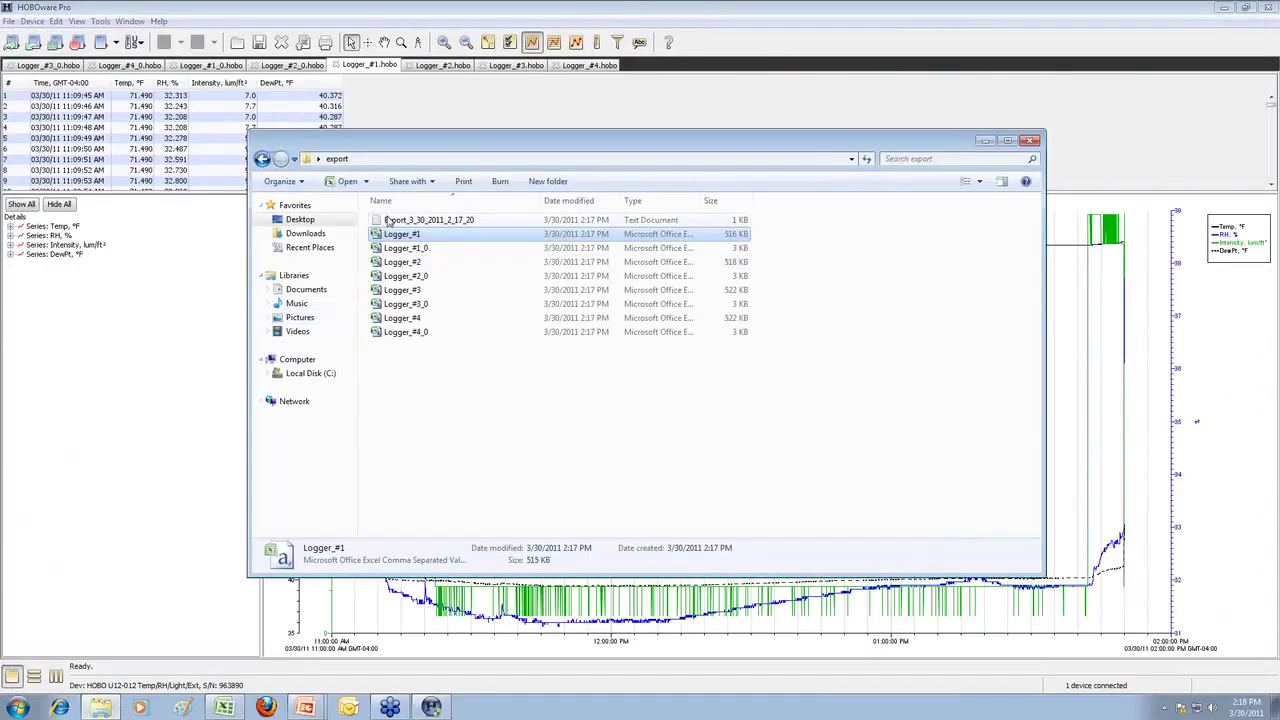
left_click(389, 221)
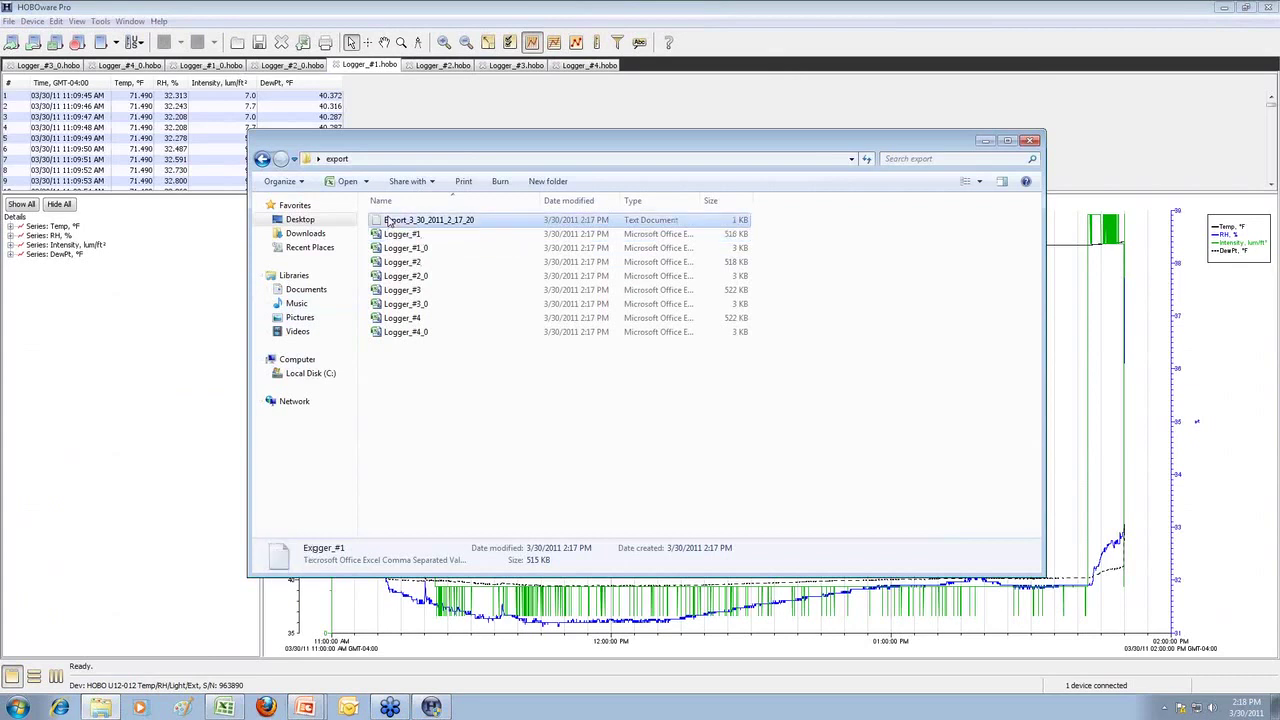
double_click(389, 221)
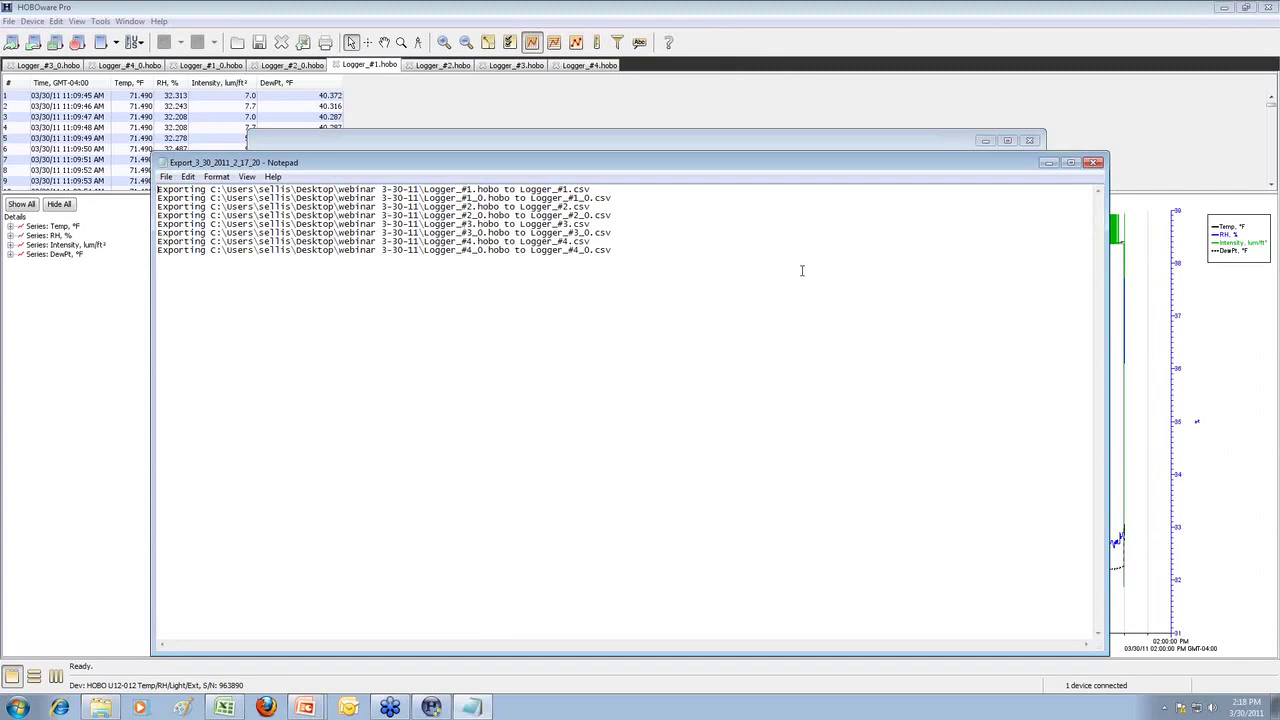
left_click(1096, 164)
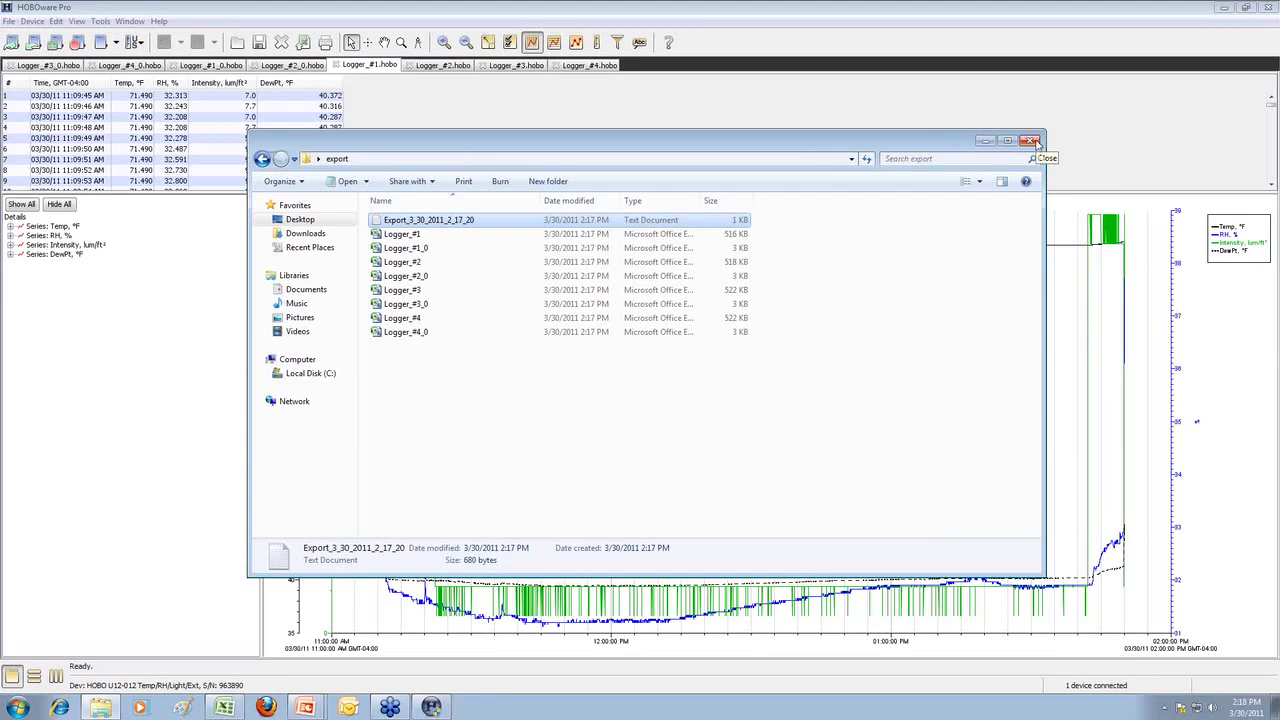
Step: Switch to the PowerPoint slide show and advance to the Turning off the Pop Up Warnings slide
key("alt+Tab")
key("Tab")
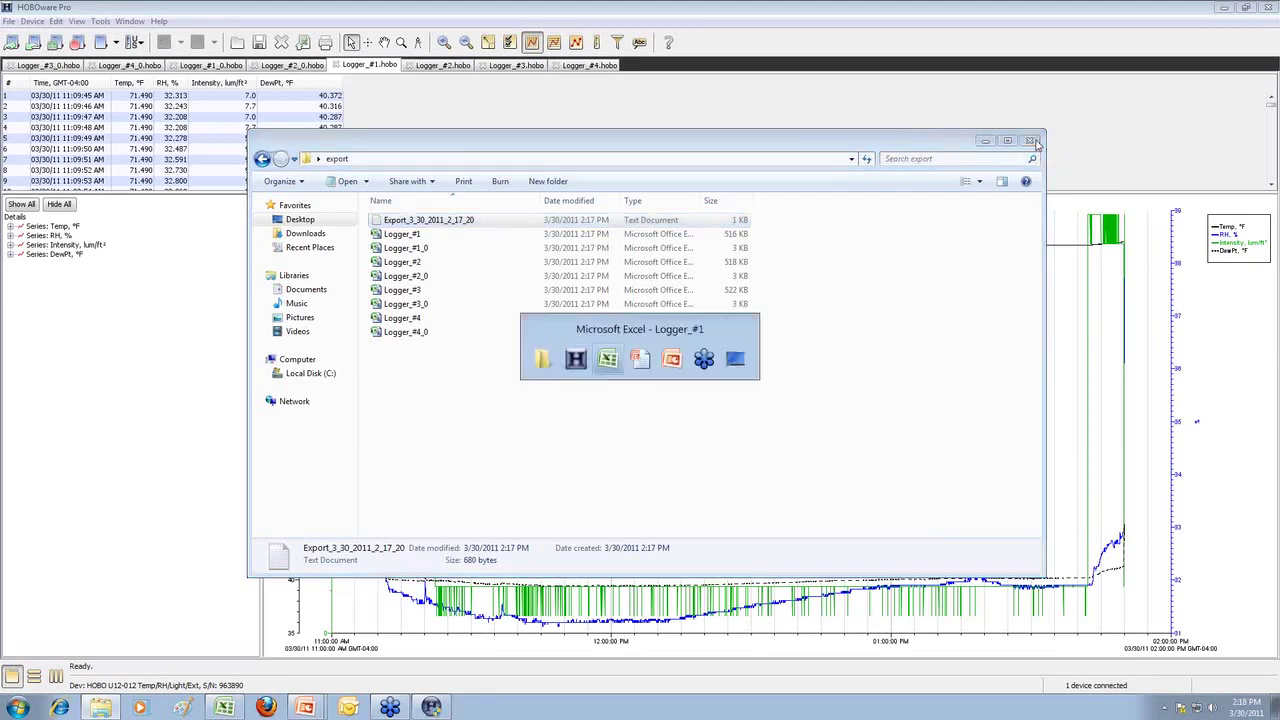
key("Tab")
key("Tab")
key("Tab")
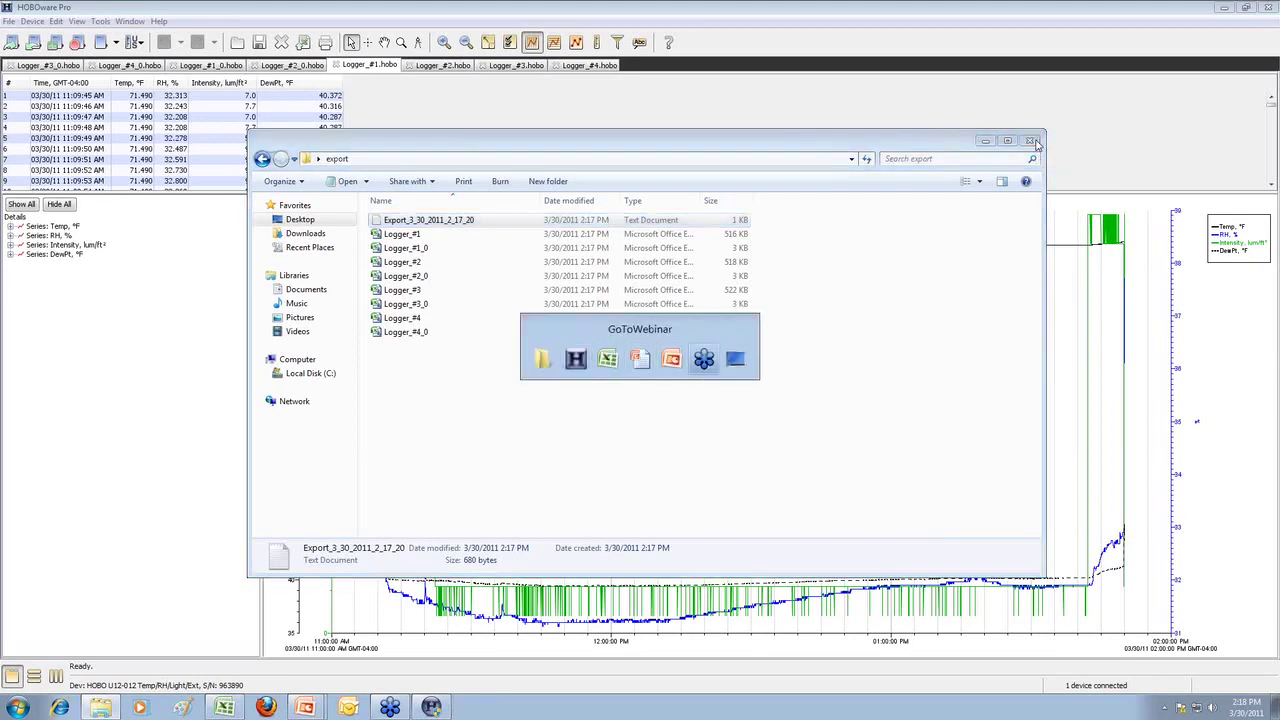
key("Tab")
key("Tab")
key("Tab")
key("Tab")
key("Tab")
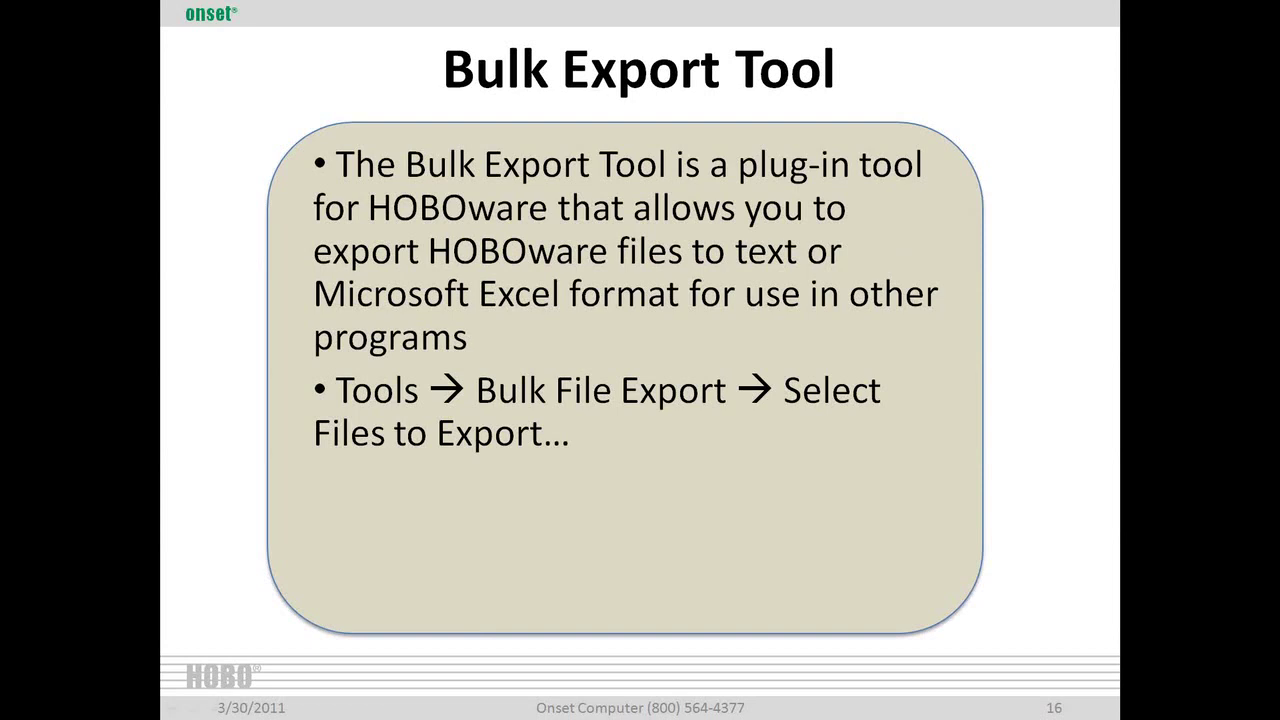
key("Right")
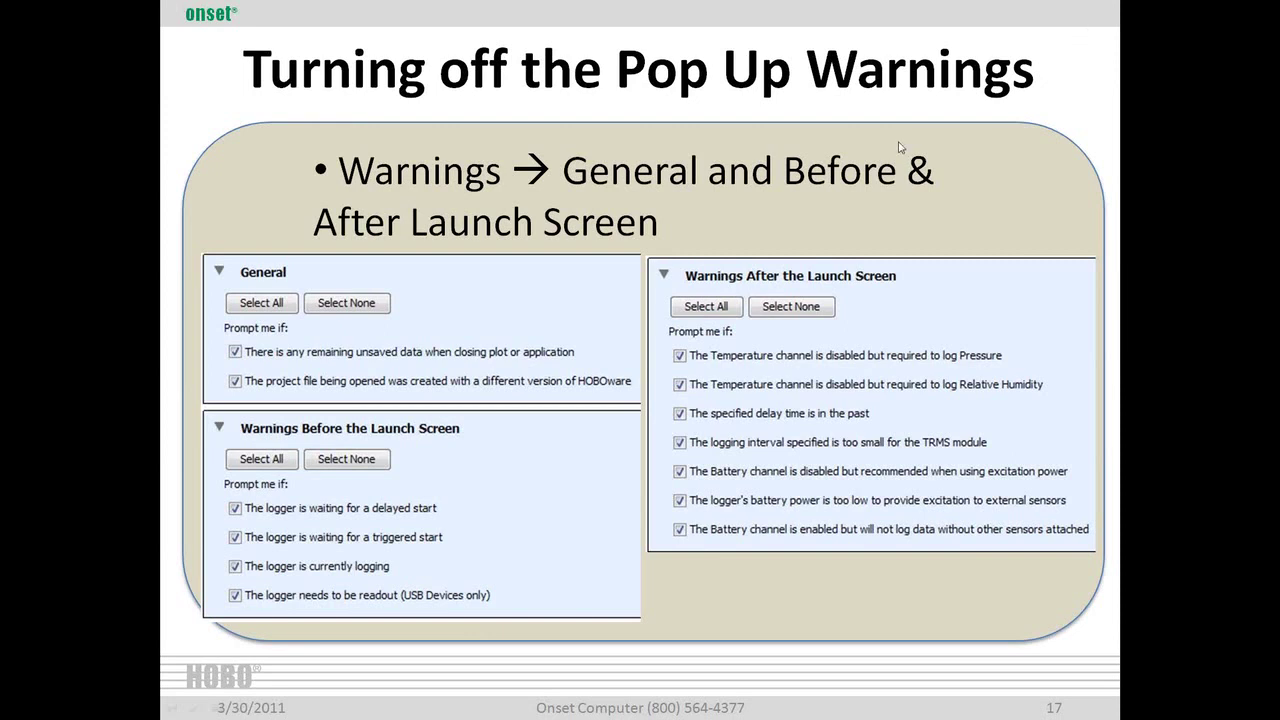
Step: Switch to HOBOware Pro and expand the General, Before the Launch Screen and After the Launch Screen sections of the Warnings preferences
key("alt+Tab")
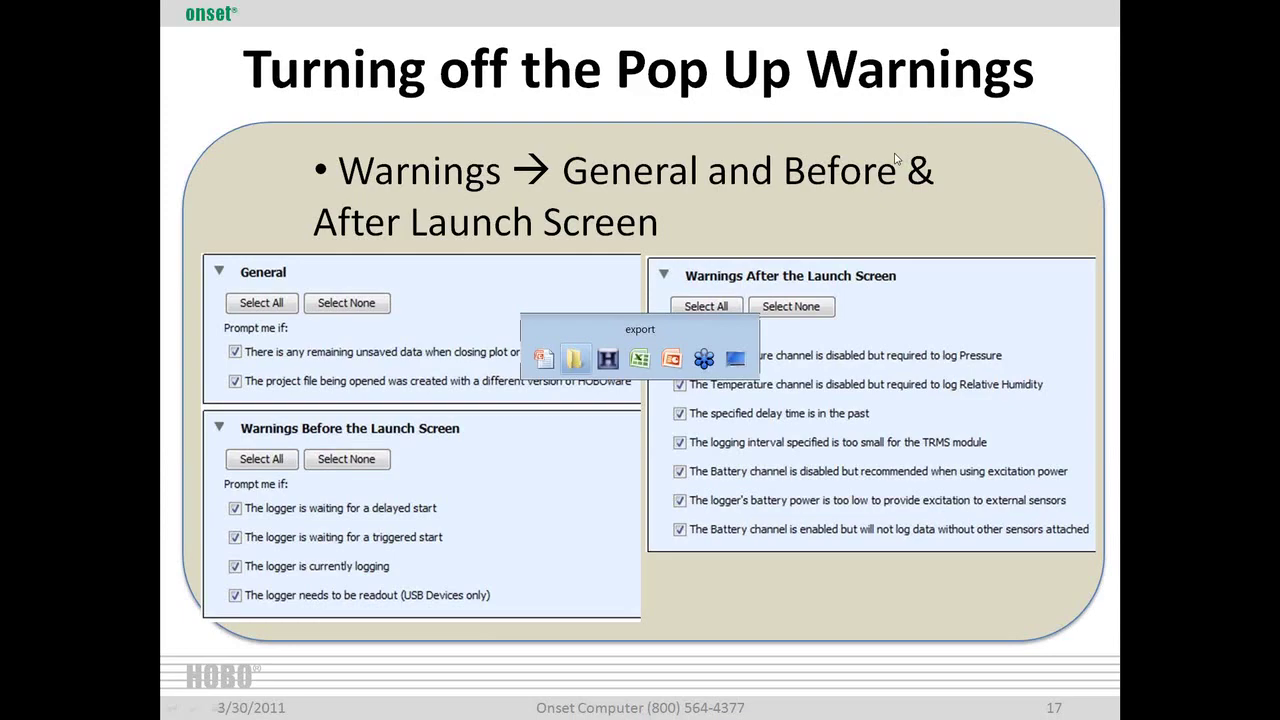
key("alt+Tab")
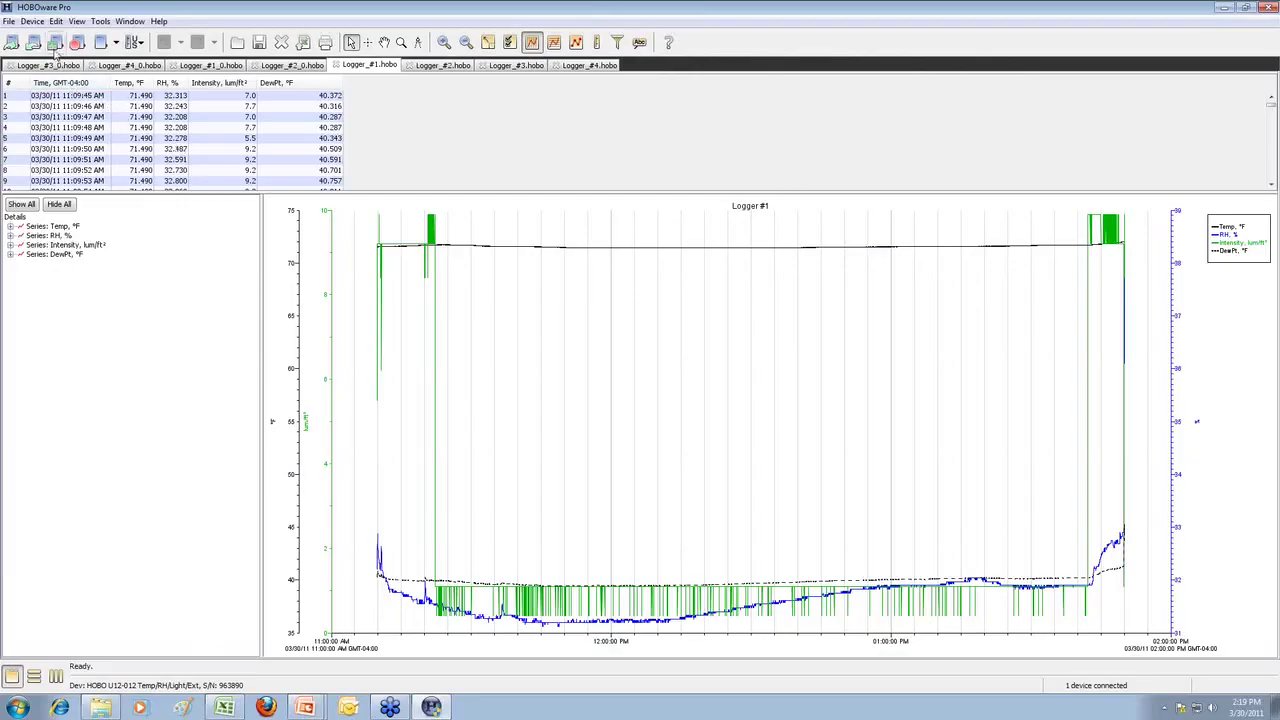
left_click(8, 21)
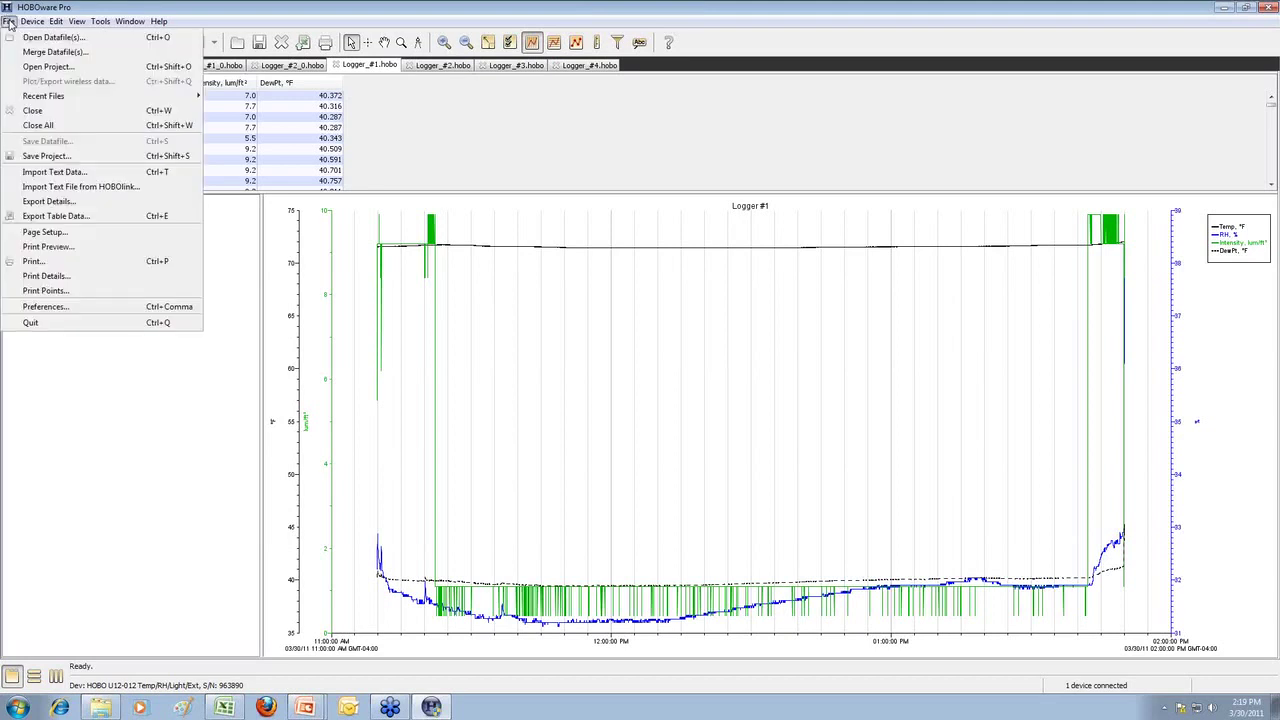
left_click(47, 306)
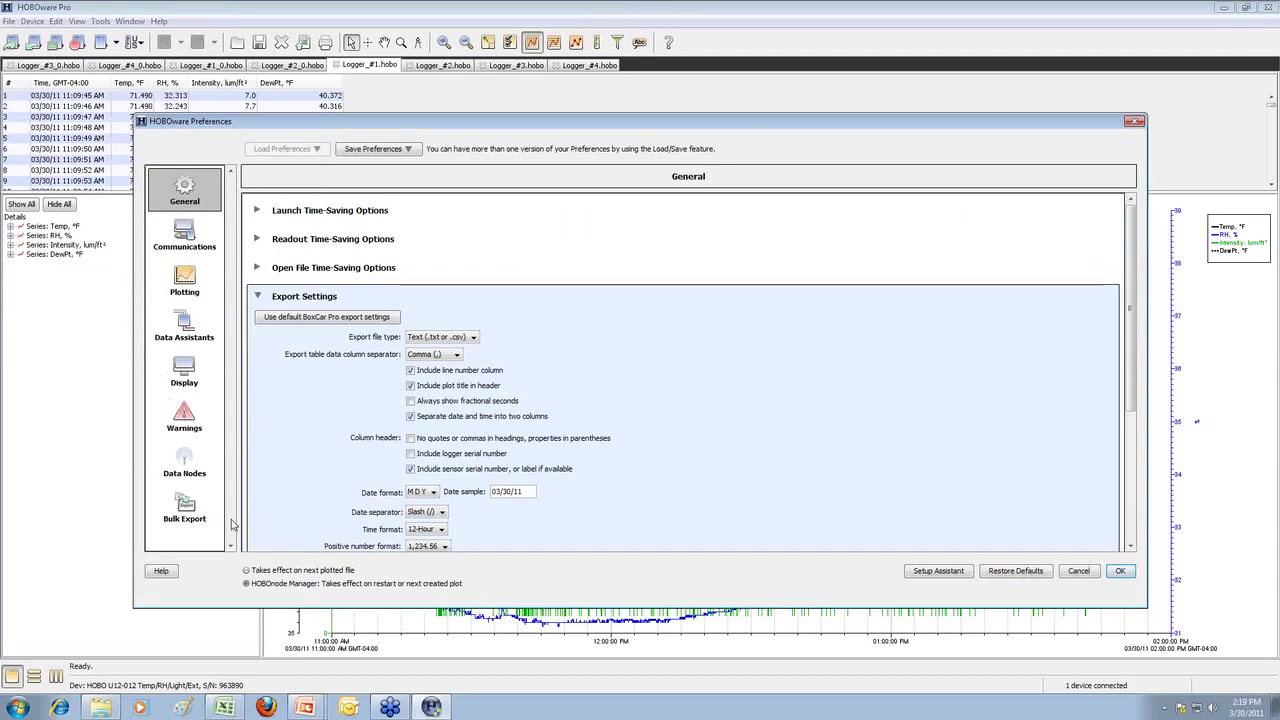
left_click(186, 418)
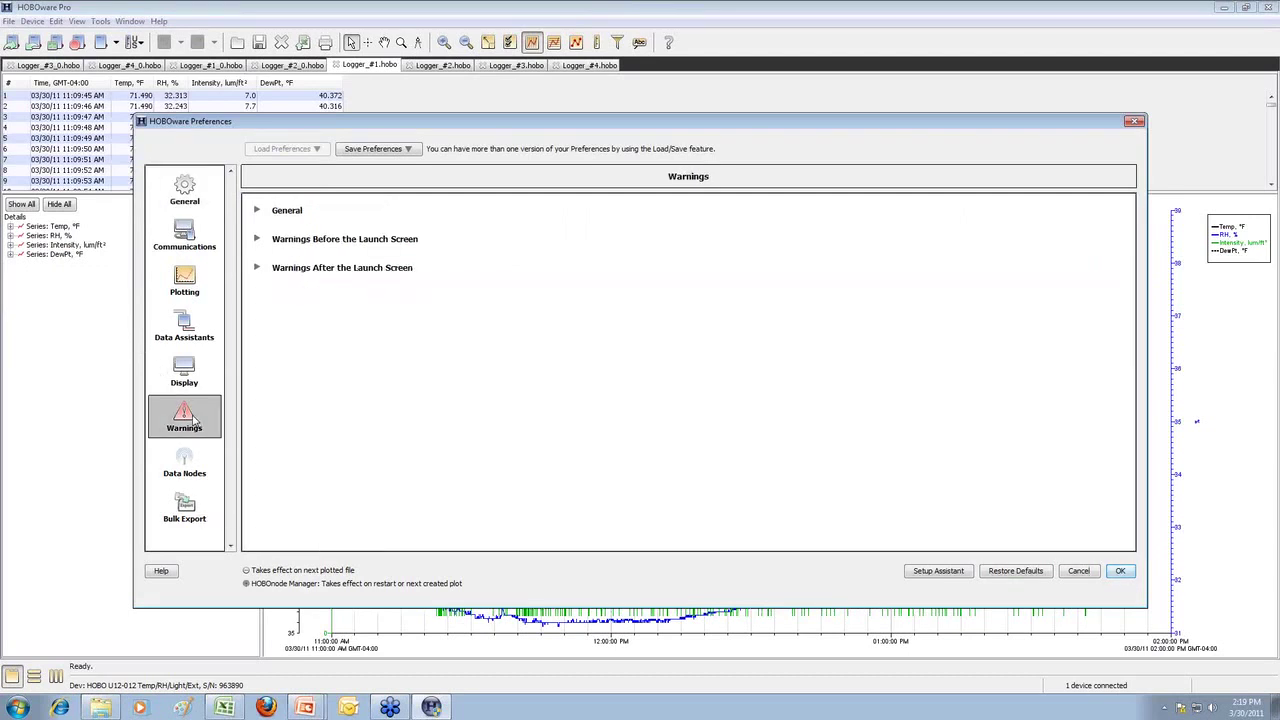
left_click(257, 269)
left_click(257, 239)
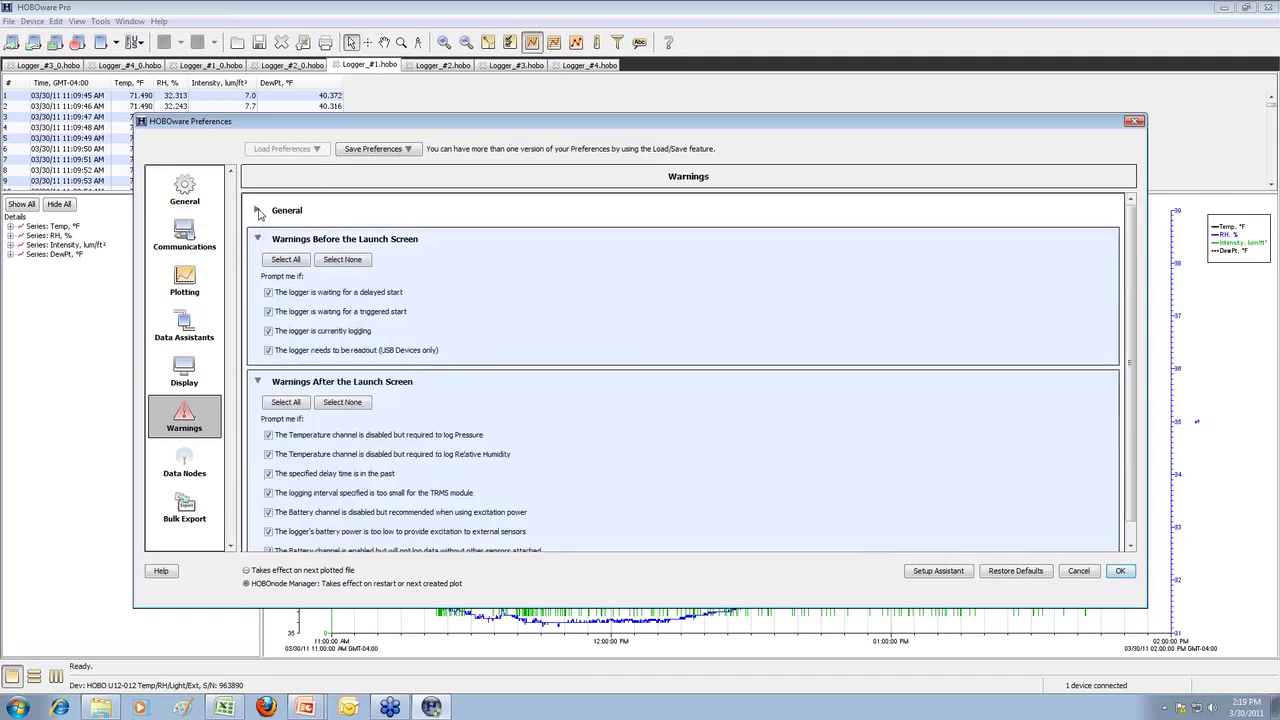
left_click(257, 211)
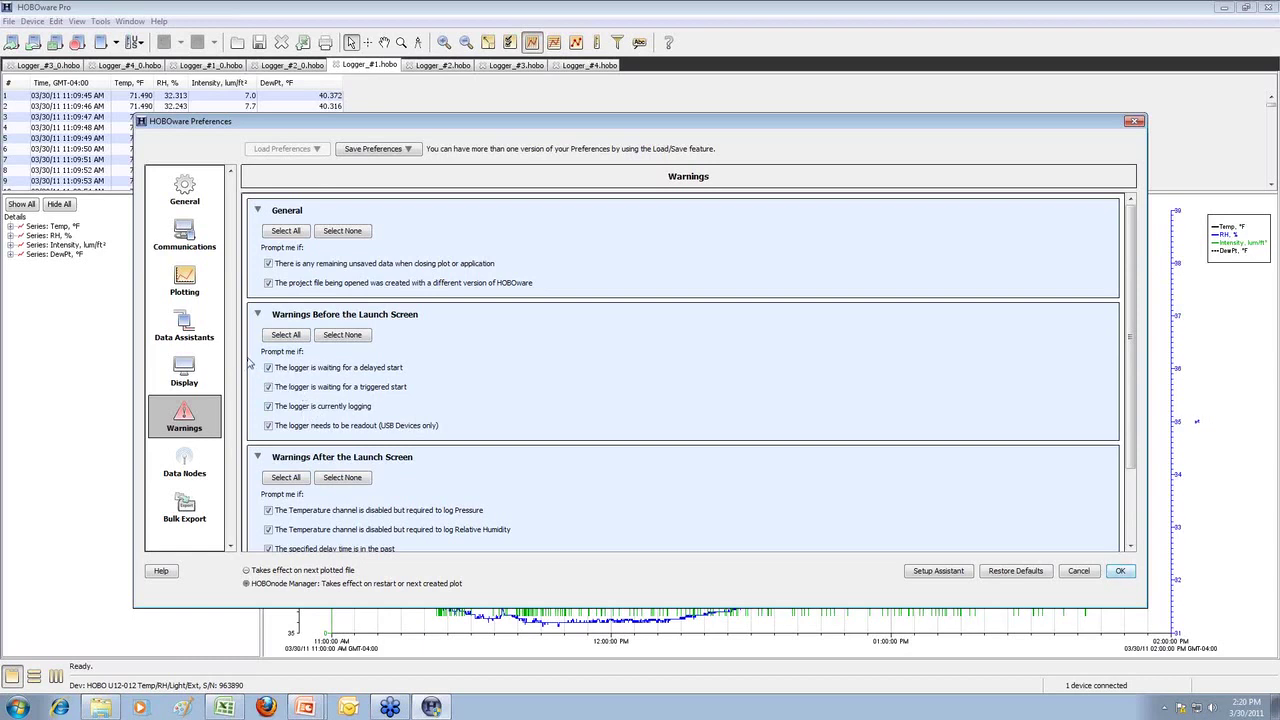
Step: Collapse Export Settings and Plot Setup, look over the Data Assistants and Display preferences, and return to the General preferences
left_click(202, 200)
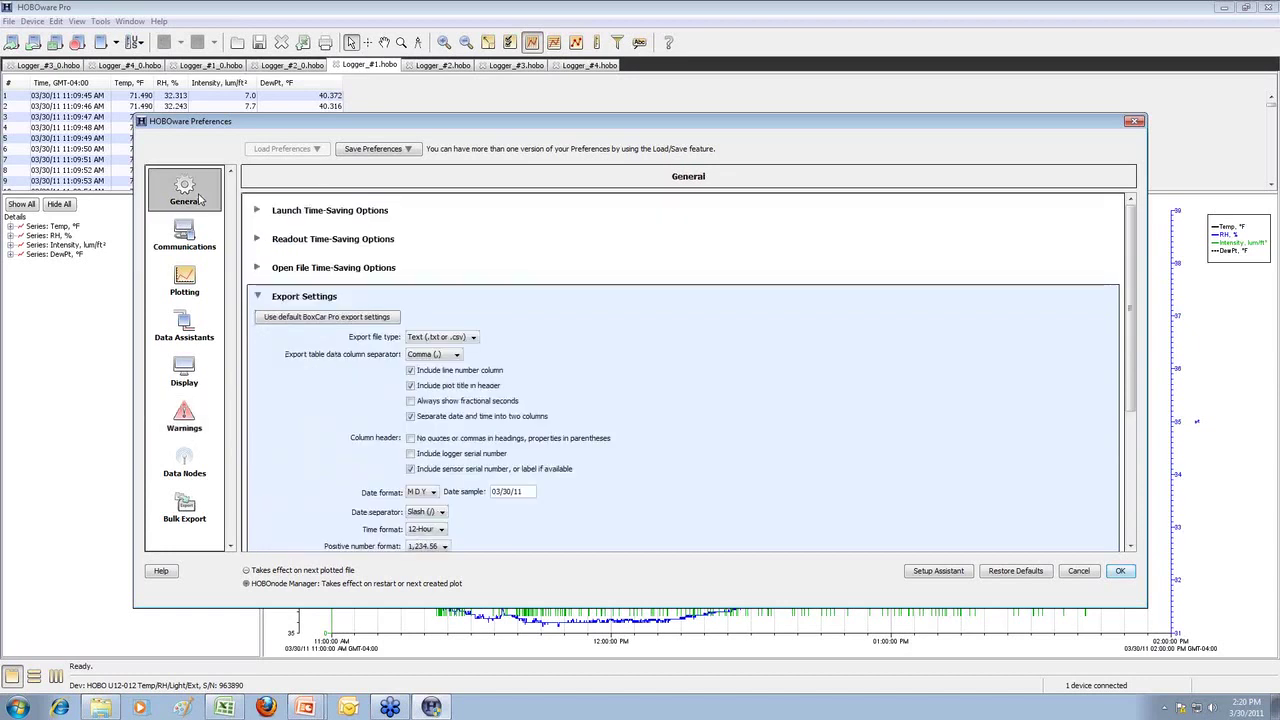
left_click(258, 297)
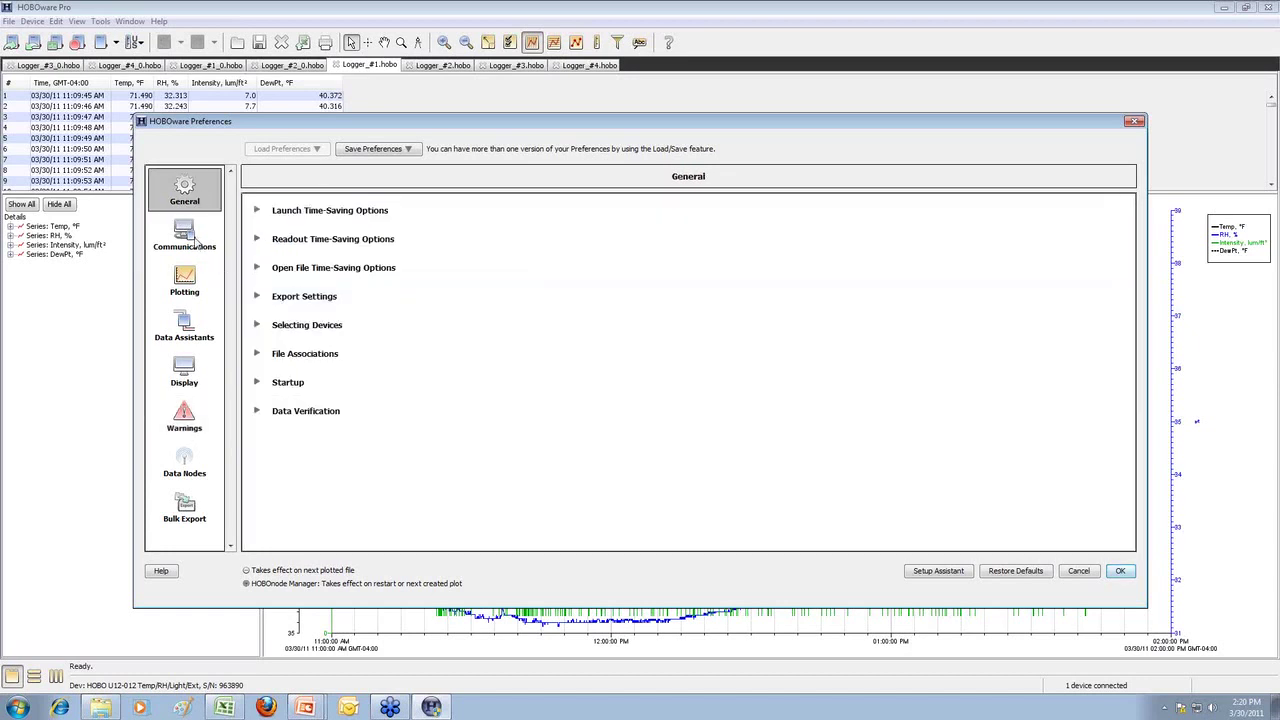
left_click(186, 280)
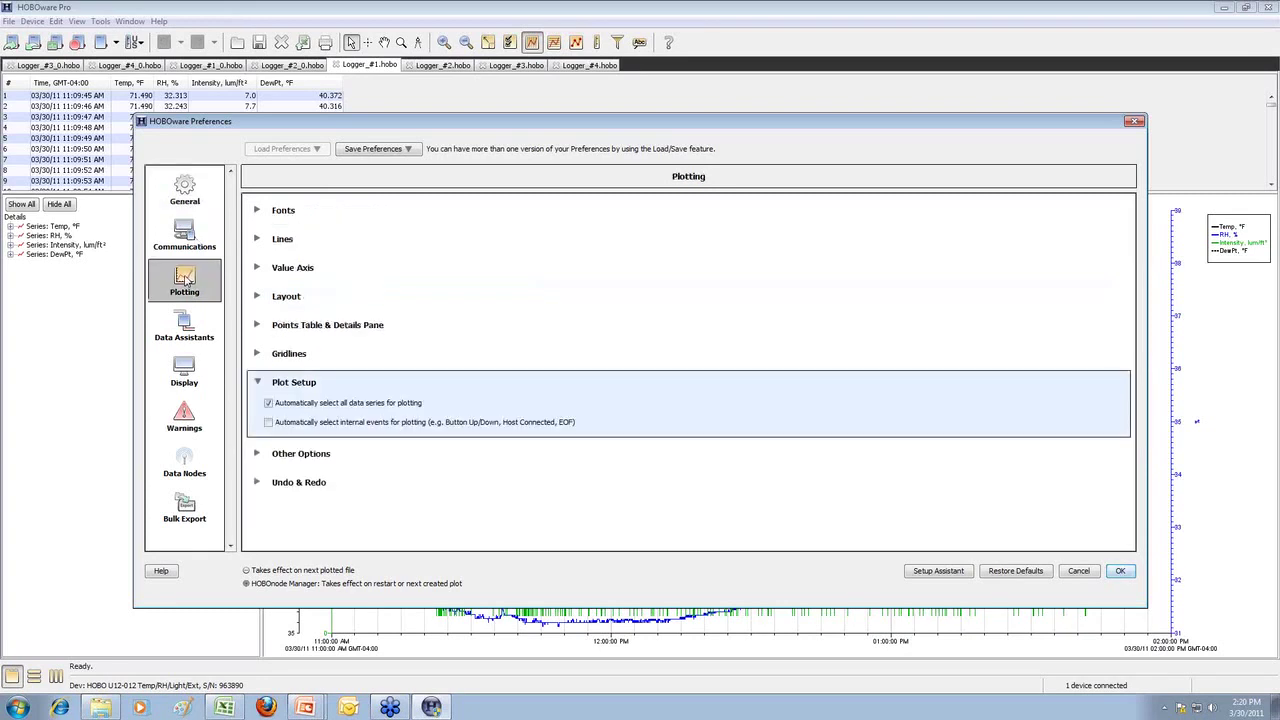
left_click(258, 385)
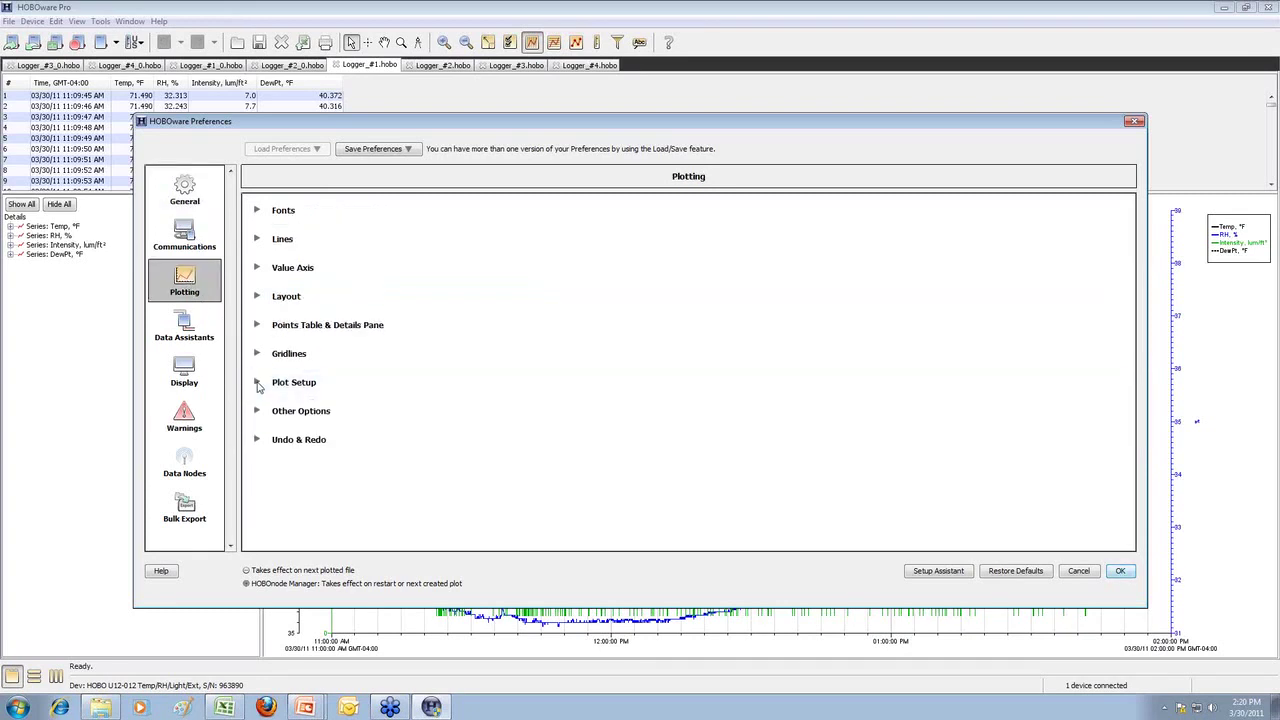
left_click(205, 338)
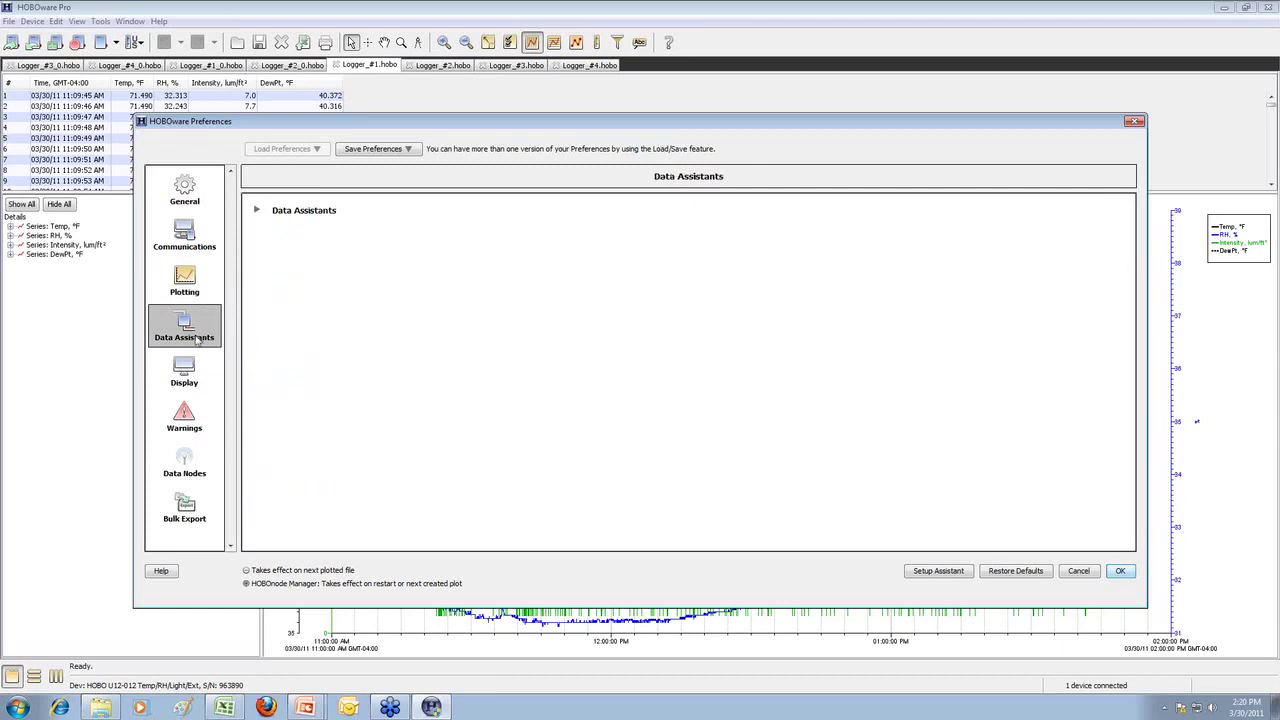
left_click(185, 370)
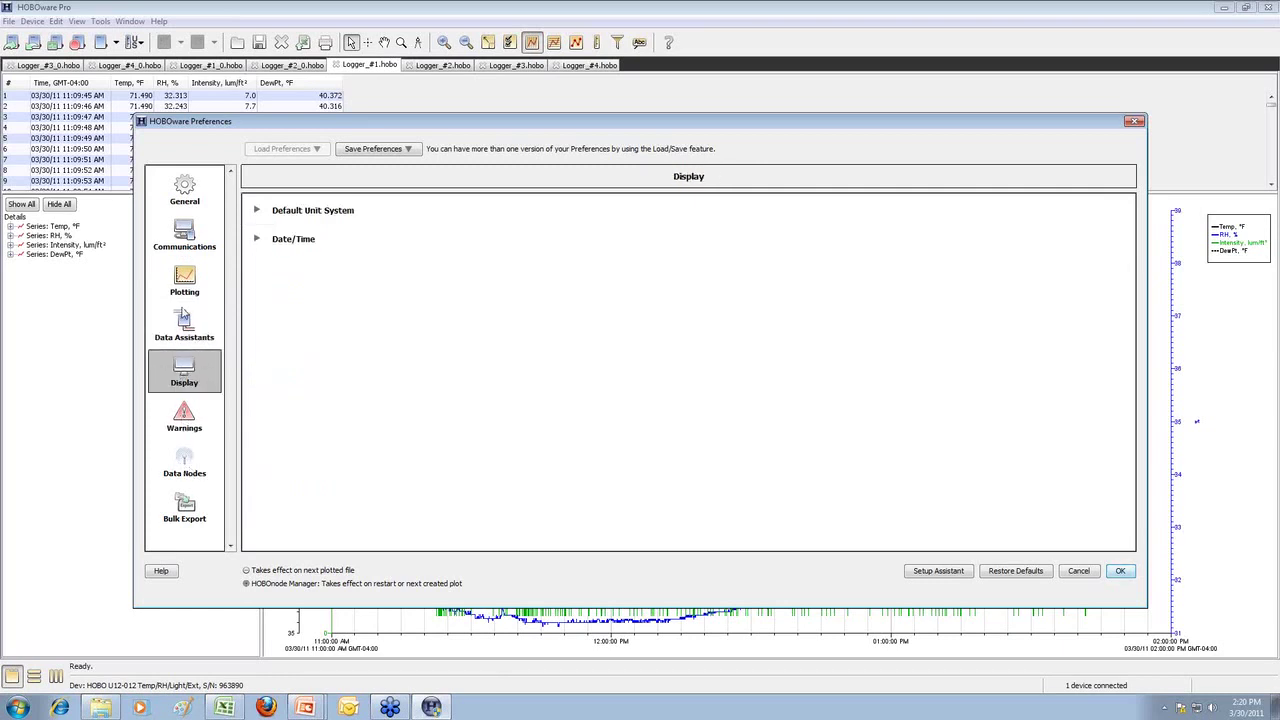
left_click(188, 202)
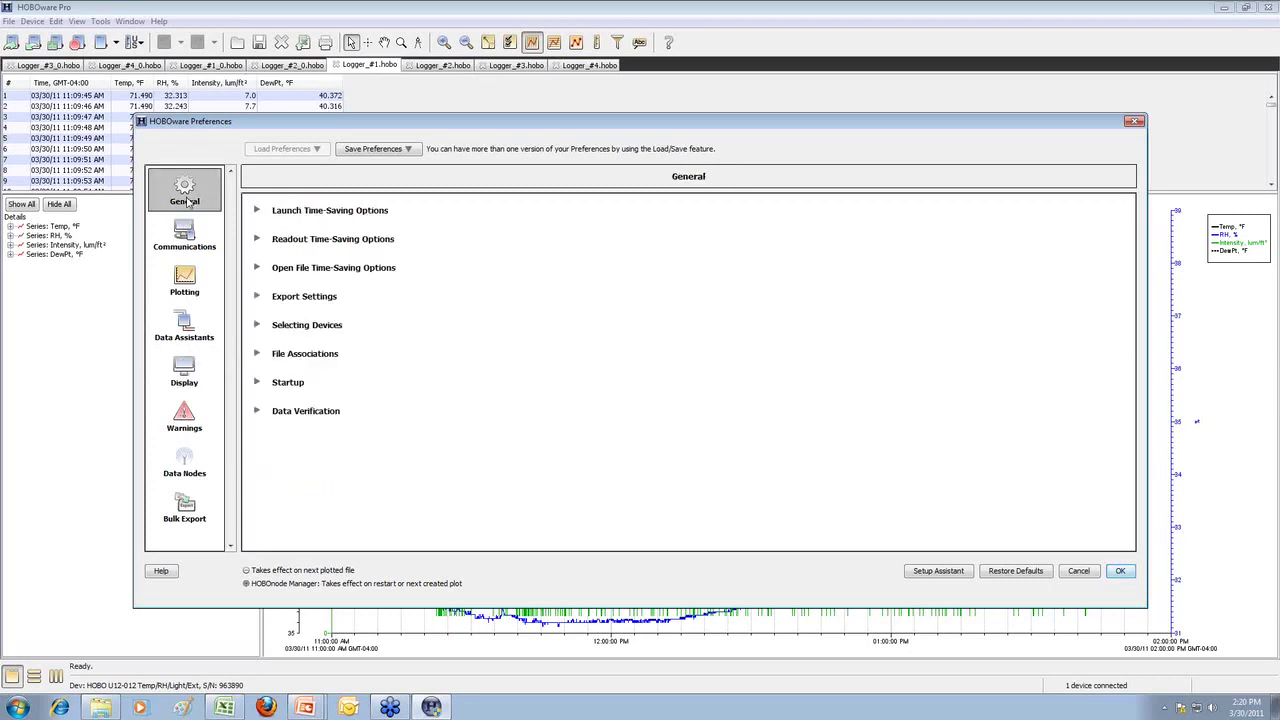
Step: Switch to the PowerPoint slide show and advance to the Questions? slide
key("alt+Tab")
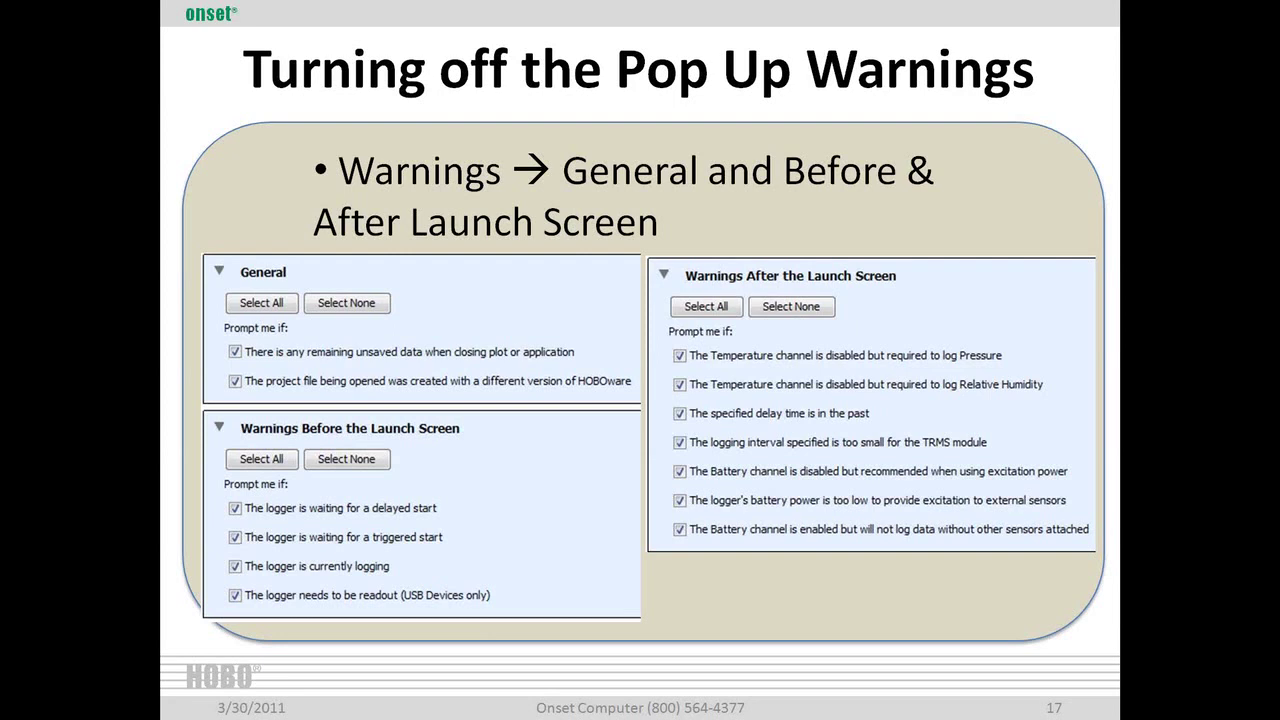
key("Right")
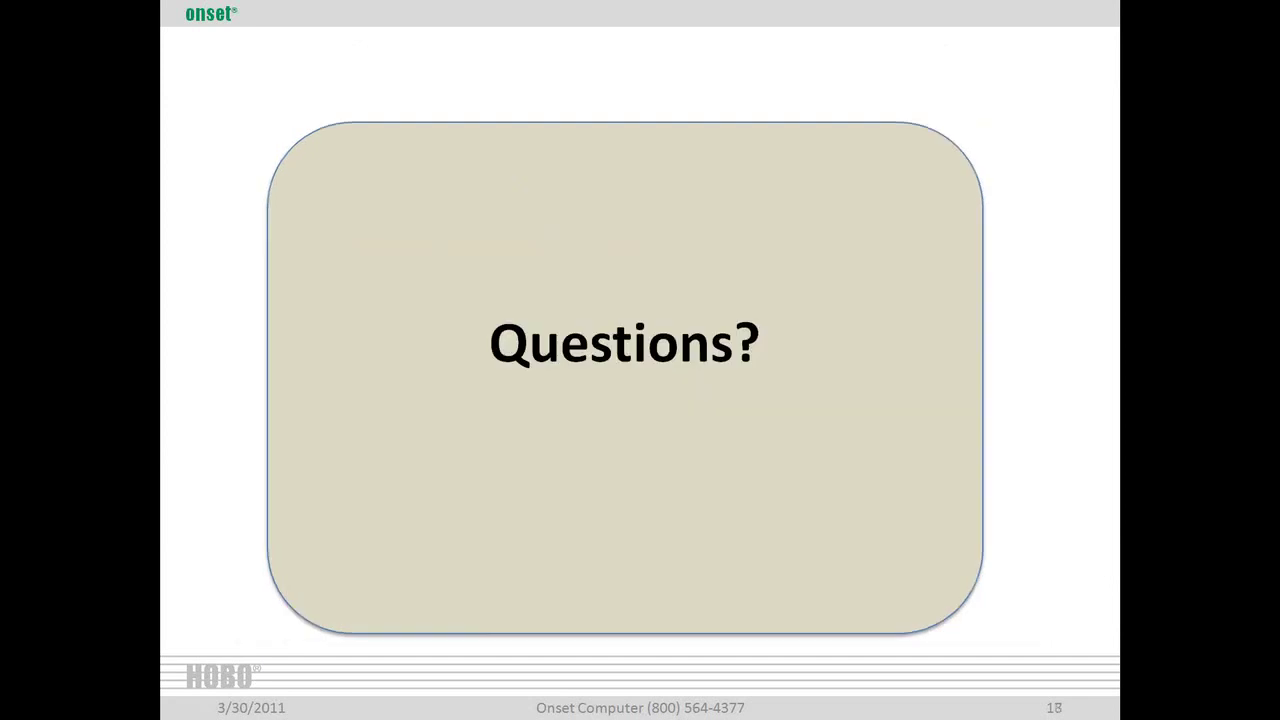